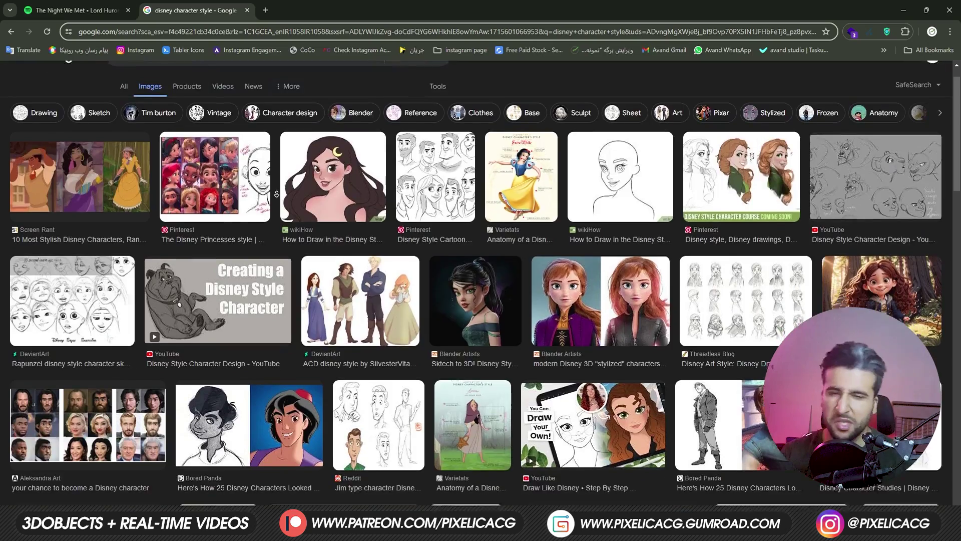
Step: Browse down the Gumroad product listings, ending on the €1, €3 and €5.50 Patreon tiers
scroll(277, 199, down, 5)
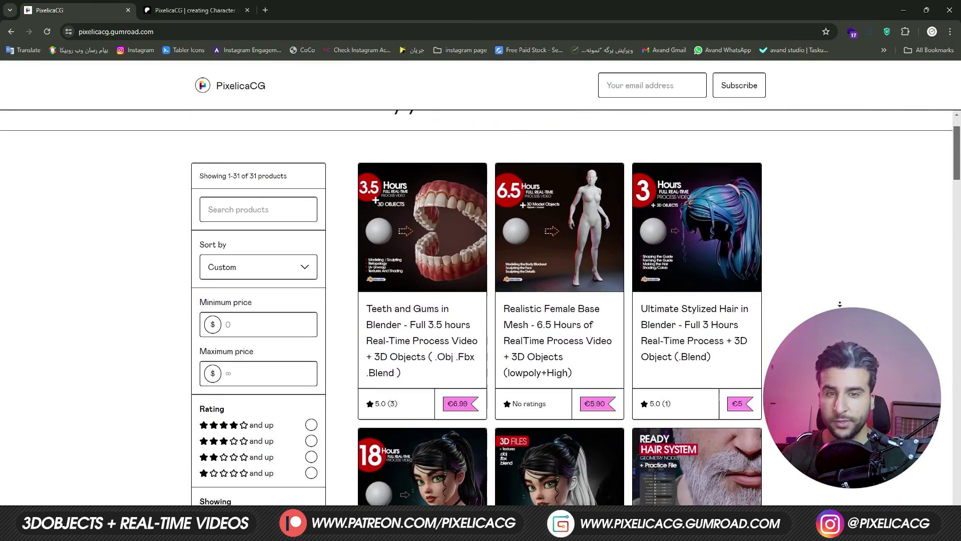
scroll(840, 304, down, 1)
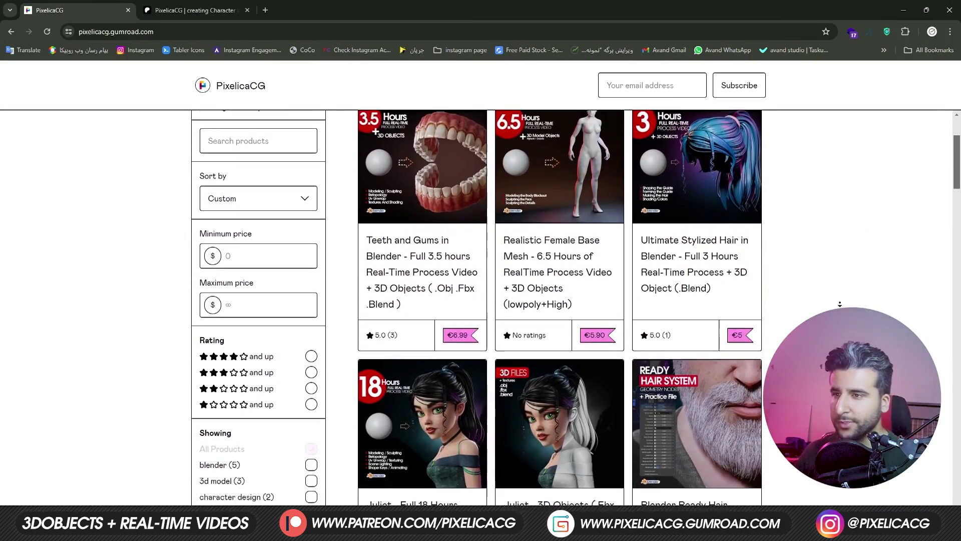
scroll(840, 304, down, 6)
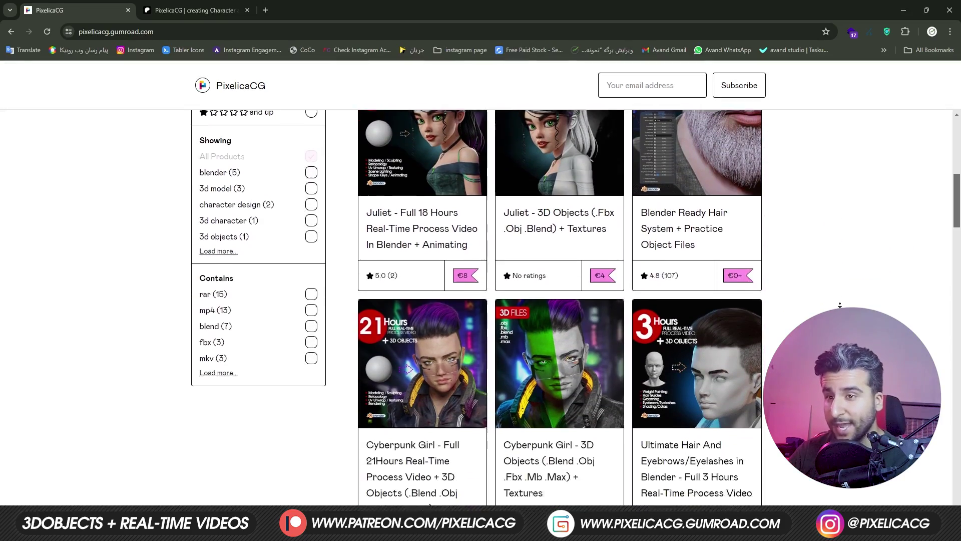
scroll(840, 304, down, 6)
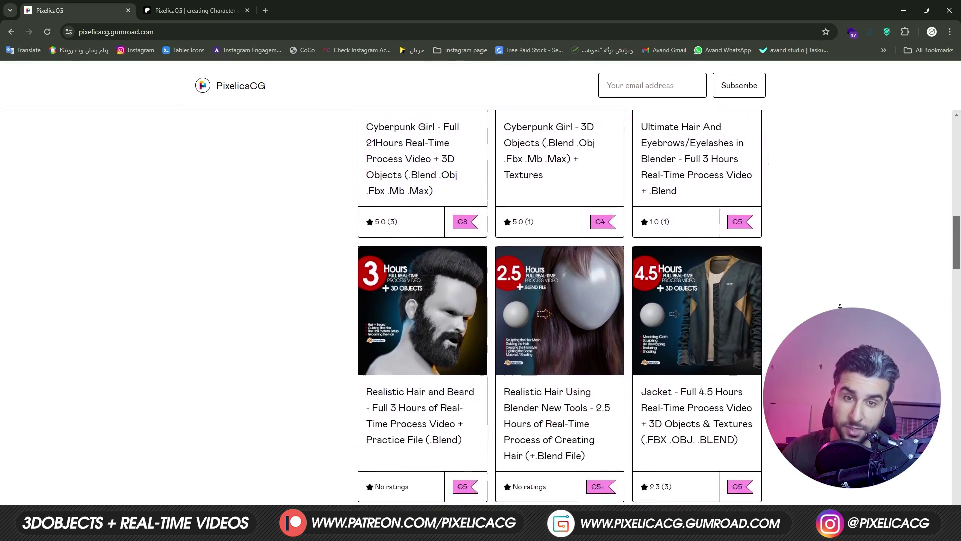
scroll(840, 304, down, 4)
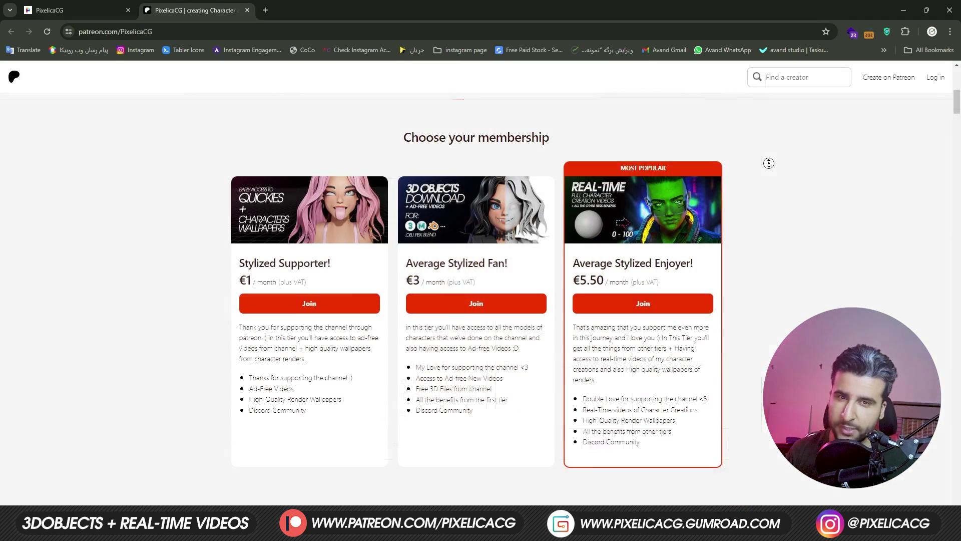
scroll(771, 176, down, 1)
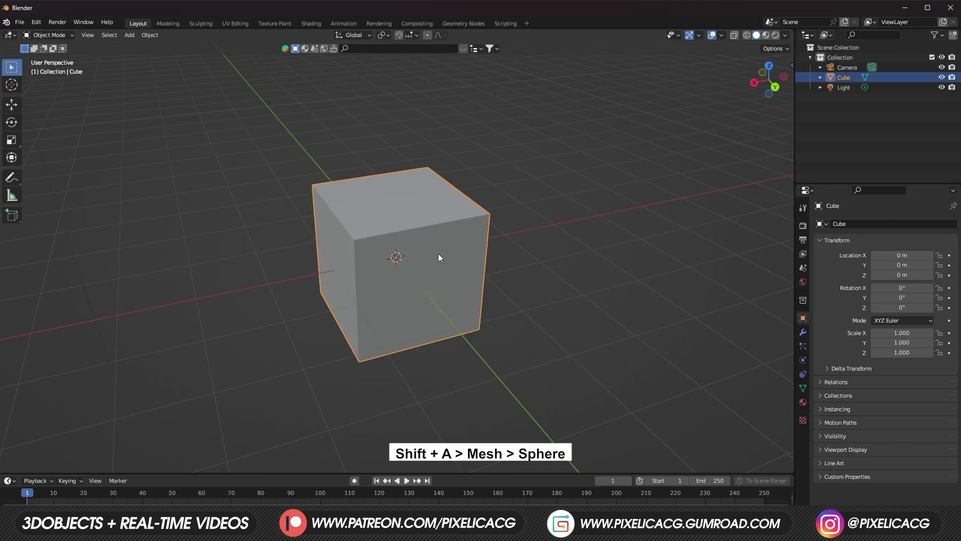
Step: Replace the default cube with a UV sphere and pull its bottom out into a jaw
key(Delete)
key(shift+a)
mouse_move(437, 253)
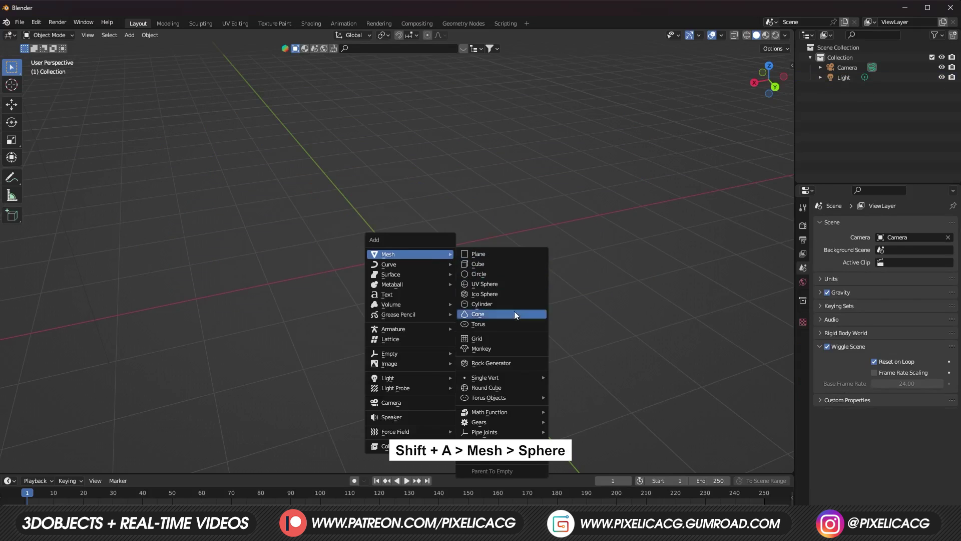
click(514, 284)
key(n)
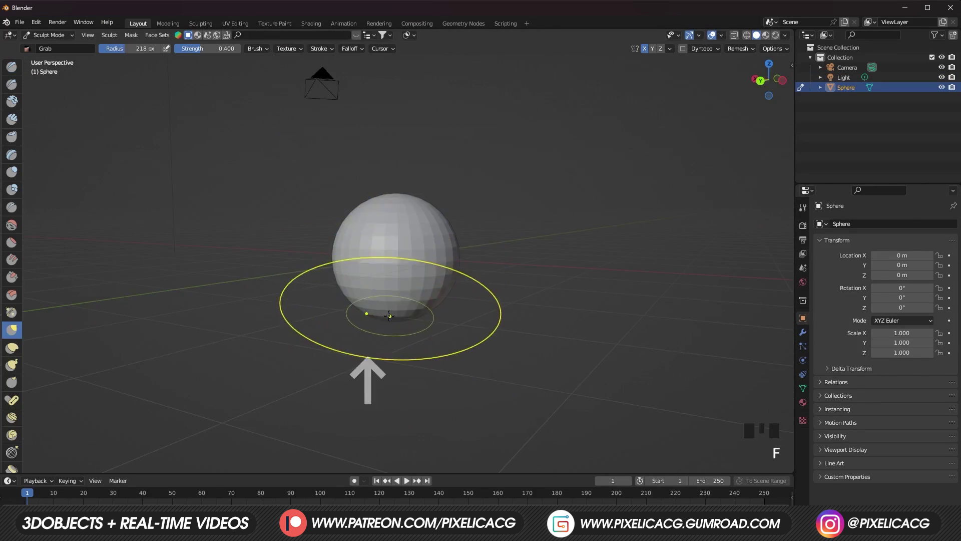
mouse_move(385, 368)
mouse_down()
mouse_move(383, 323)
mouse_move(402, 321)
mouse_up()
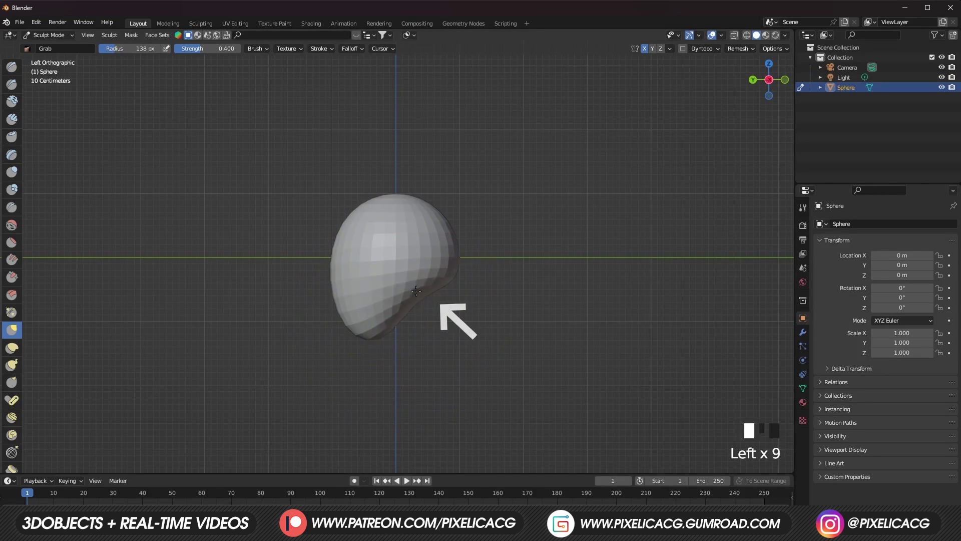
middle_drag(416, 291, 593, 288)
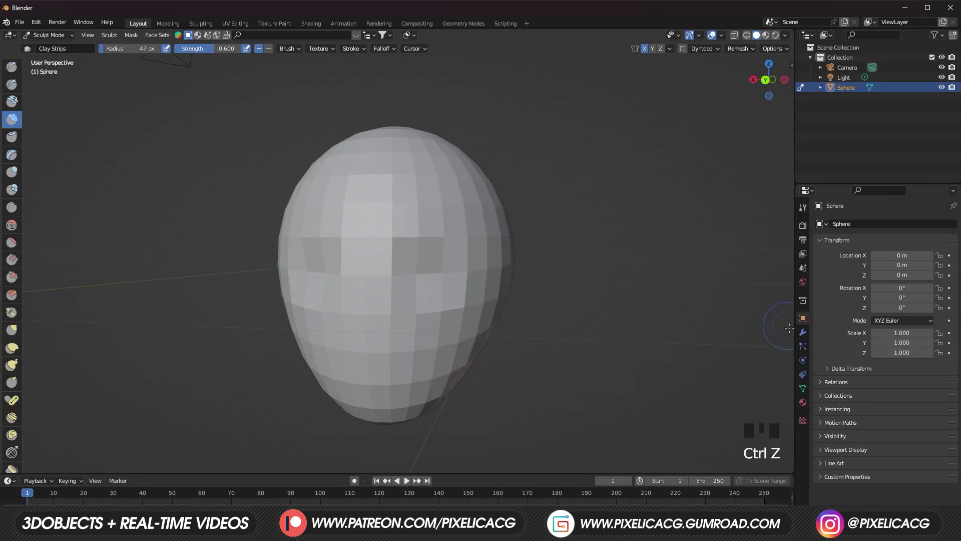
Step: Add a Multiresolution modifier to the sphere and subdivide it once
click(803, 333)
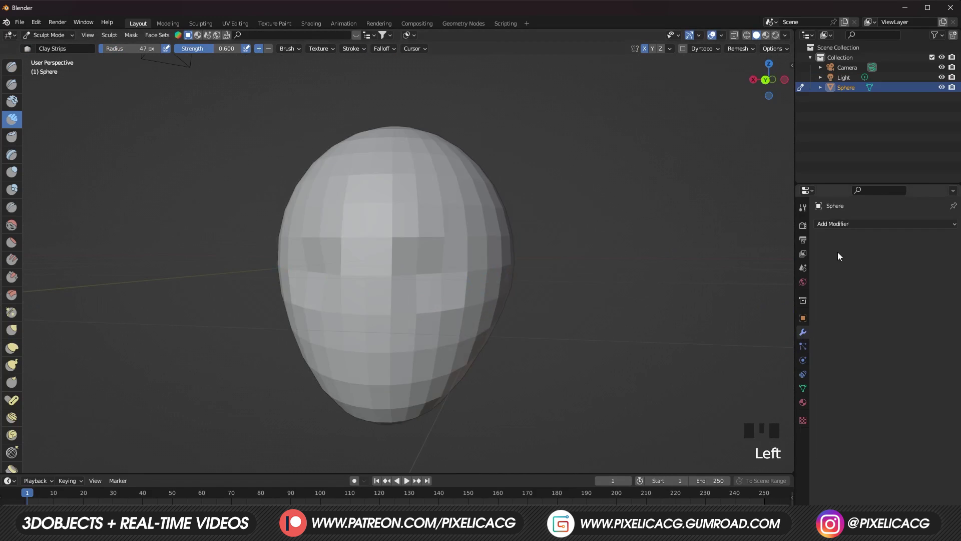
click(846, 223)
click(787, 351)
click(885, 328)
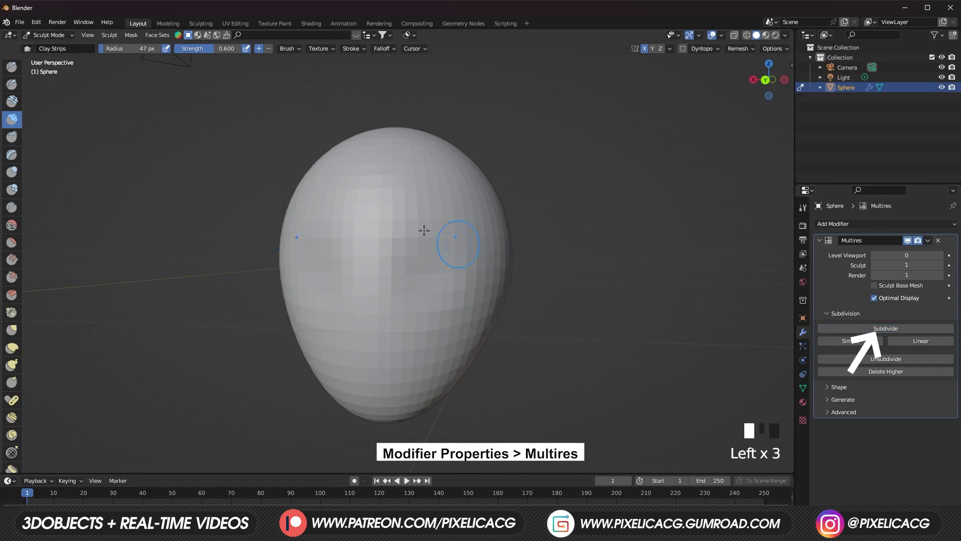
Step: Carve and deepen two eye sockets and build a nose ridge between them
ctrl+drag(320, 248, 376, 250)
ctrl+drag(430, 248, 481, 253)
middle_drag(440, 283, 457, 285)
key(ctrl+KP_1)
click(456, 385)
key(f)
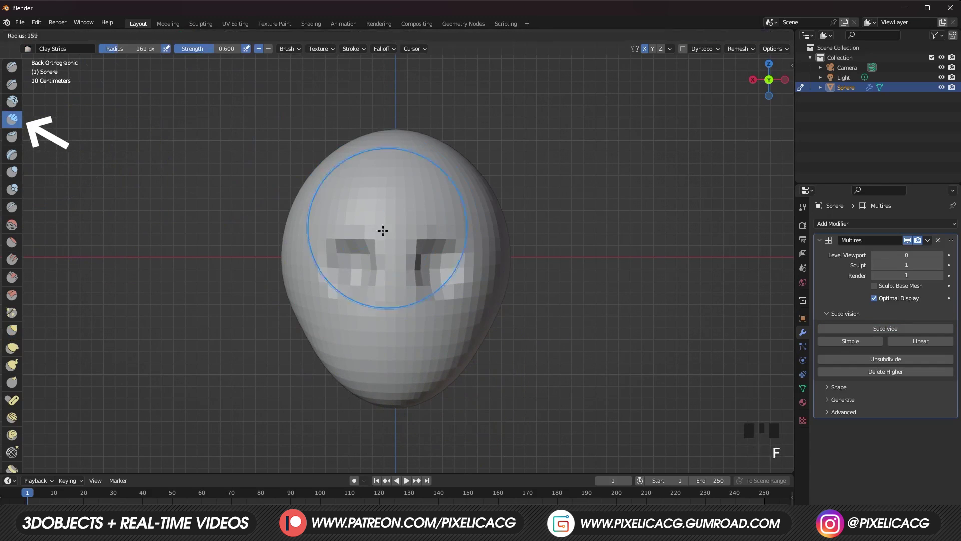
ctrl+click(355, 266)
ctrl+click(433, 263)
drag(397, 235, 368, 310)
middle_drag(367, 310, 361, 314)
key(ctrl+z)
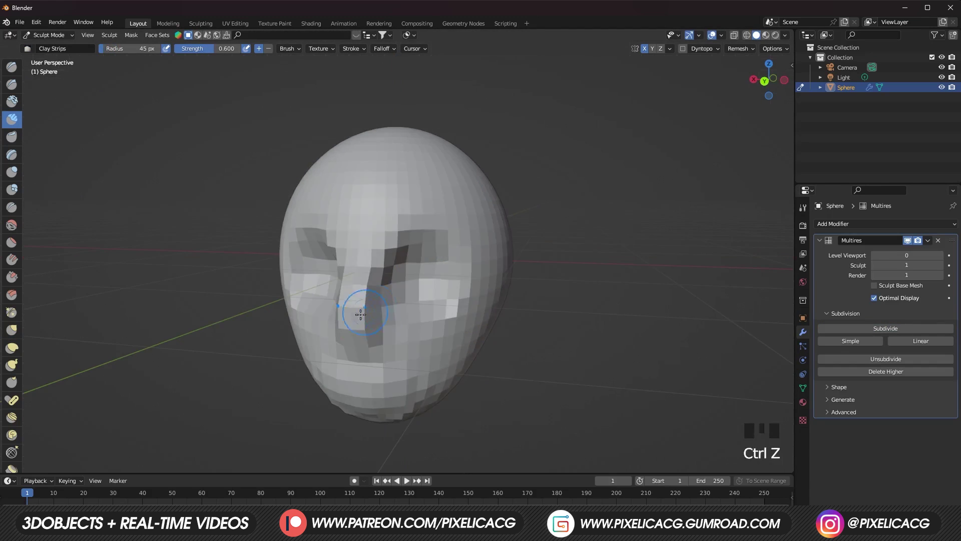
Step: Subdivide the Multires another level and shape the mouth area with the Draw brush
click(857, 327)
key(x)
click(371, 346)
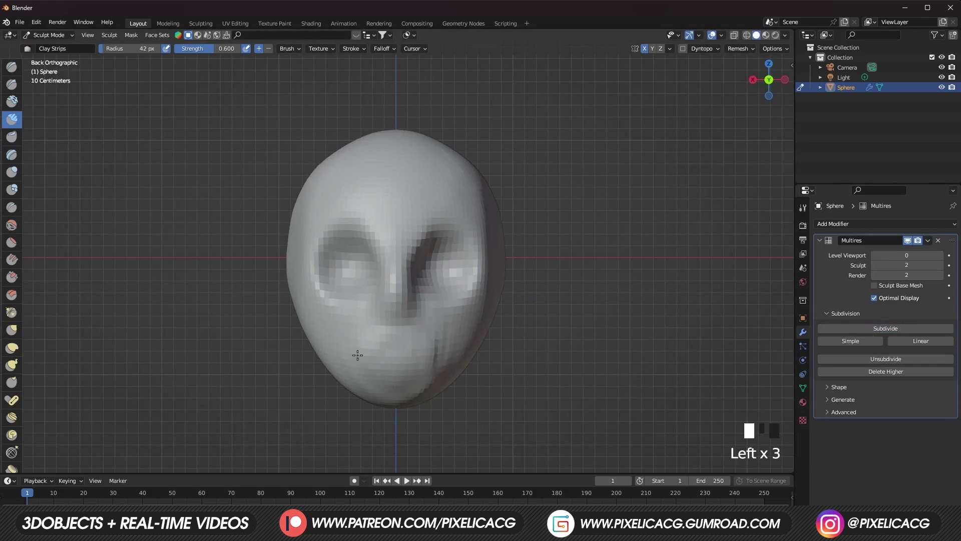
middle_drag(355, 355, 308, 309)
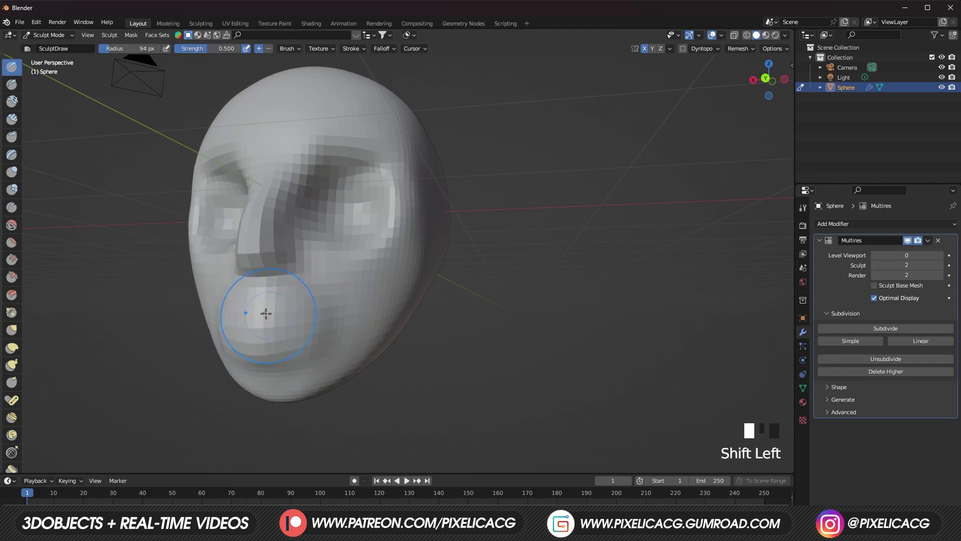
shift+middle_drag(305, 367, 280, 364)
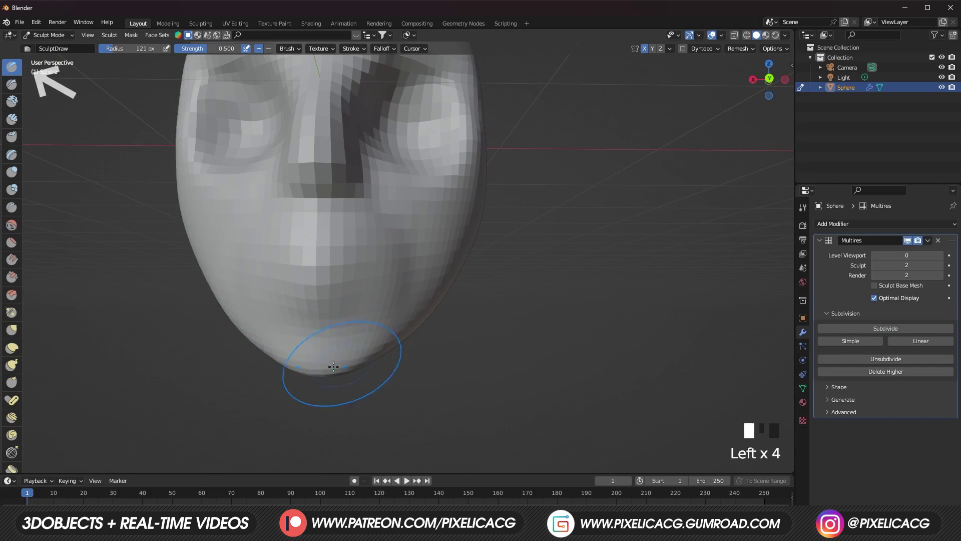
Step: Grab-sculpt the top of the skull and the chin from front and side views
click(325, 385)
key(g)
mouse_move(326, 391)
middle_down()
mouse_move(444, 440)
mouse_move(445, 465)
mouse_move(343, 381)
mouse_move(514, 262)
mouse_move(643, 289)
middle_up()
key(ctrl+KP_1)
click(394, 104)
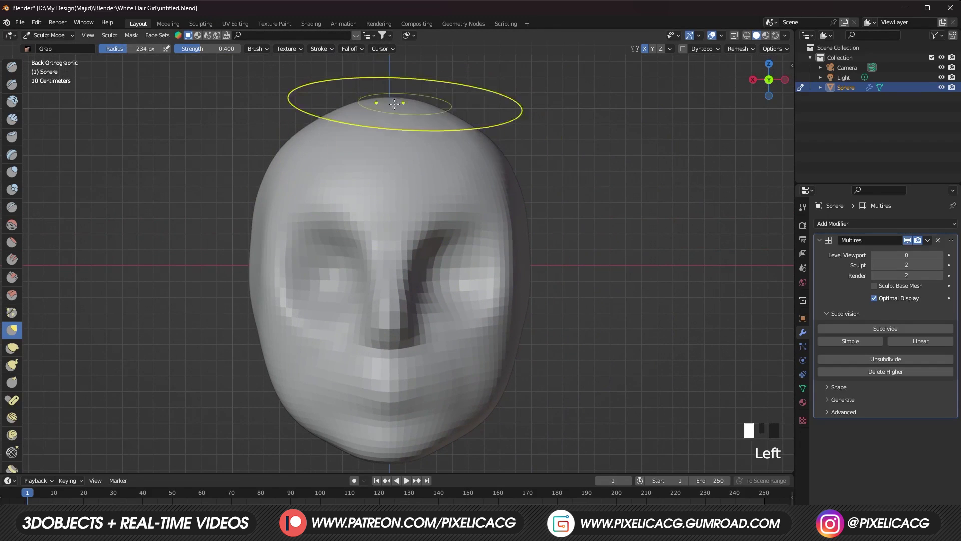
drag(395, 103, 396, 95)
middle_drag(396, 95, 432, 140)
shift+click(431, 135)
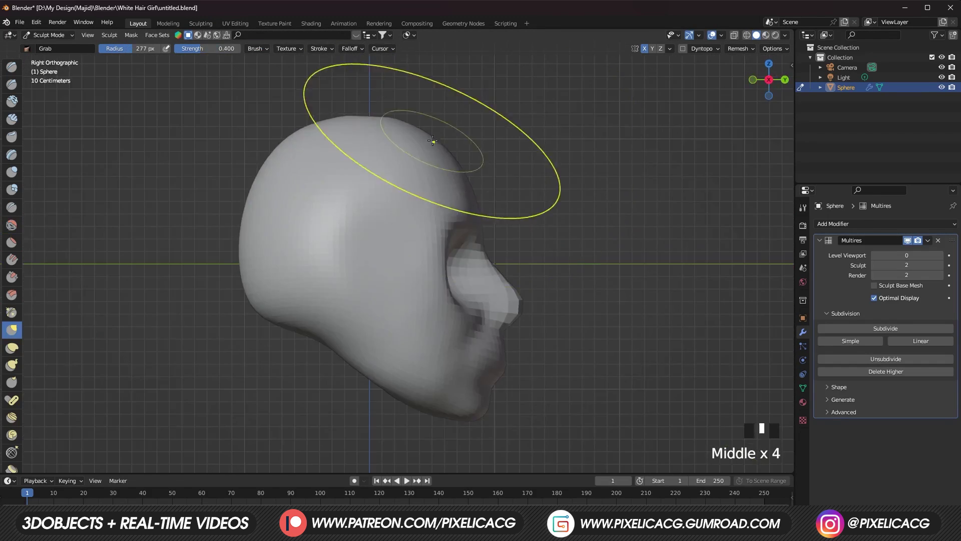
drag(432, 141, 440, 396)
click(515, 236)
mouse_move(440, 397)
middle_down()
mouse_move(515, 236)
mouse_move(330, 350)
middle_up()
Step: Adjust the face outline and widen the right side of the jaw
click(412, 271)
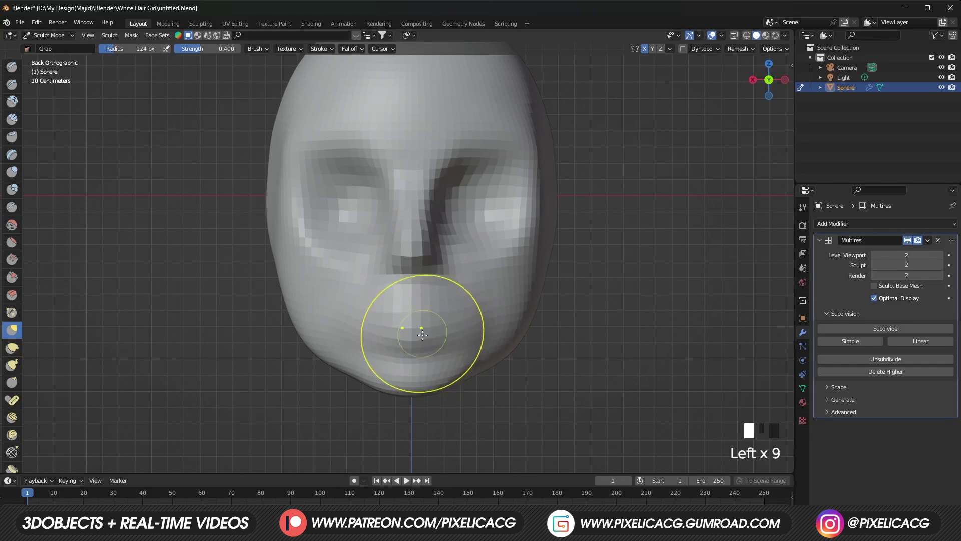
drag(455, 379, 500, 341)
key(f)
click(536, 291)
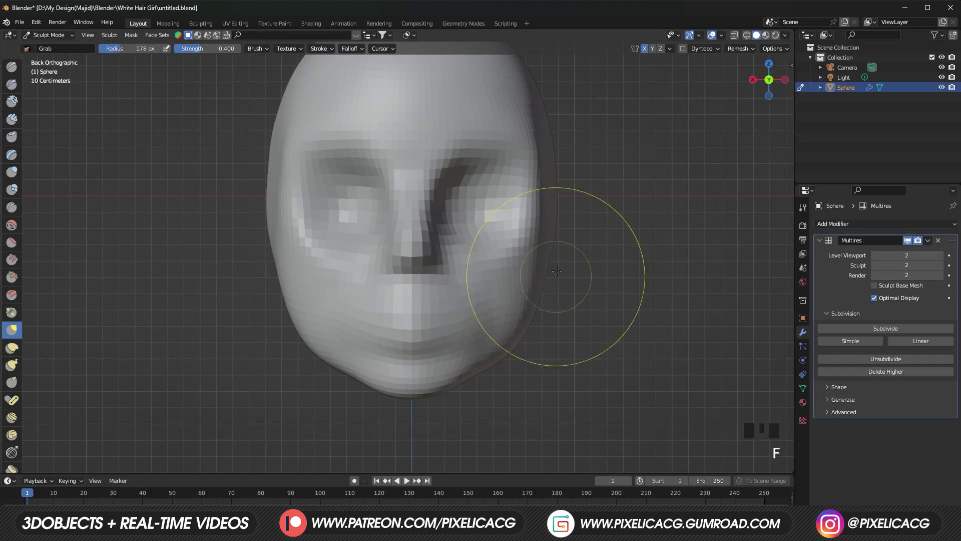
Step: Return to Object Mode and add a new sphere for the eye
key(ctrl+Tab)
click(307, 220)
key(shift+a)
click(661, 257)
Step: Move, shrink and rotate the new sphere into the right eye socket as an eyeball
key(Tab)
key(g)
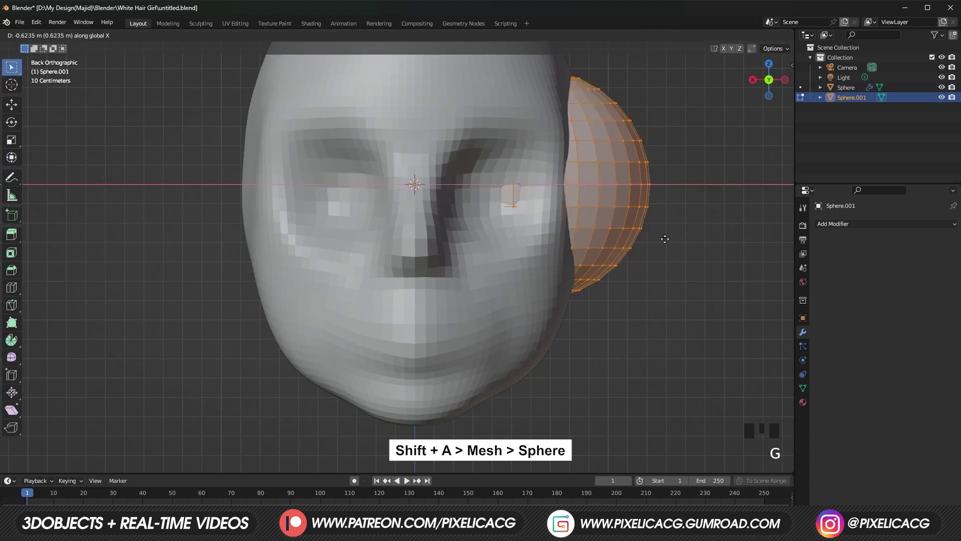
click(627, 317)
key(s)
click(547, 236)
key(r)
click(883, 224)
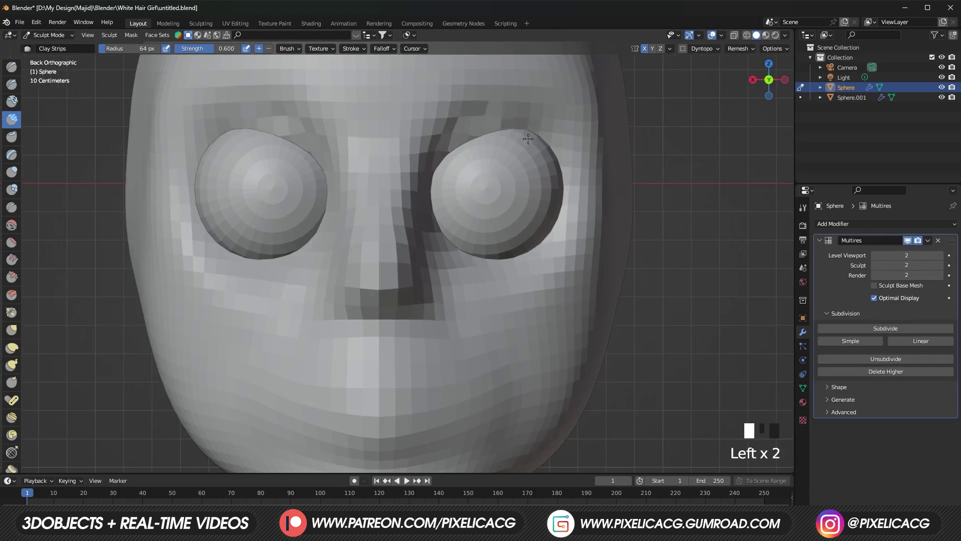
Step: Build up brows above both eyes and lower lids beneath them, then smooth them
mouse_move(528, 138)
mouse_down()
mouse_move(469, 156)
mouse_move(501, 140)
mouse_move(575, 165)
mouse_move(496, 137)
mouse_move(456, 151)
mouse_up()
drag(427, 223, 526, 235)
mouse_move(525, 240)
mouse_down()
mouse_move(461, 272)
mouse_move(498, 300)
mouse_move(550, 225)
mouse_up()
shift+drag(500, 160, 482, 144)
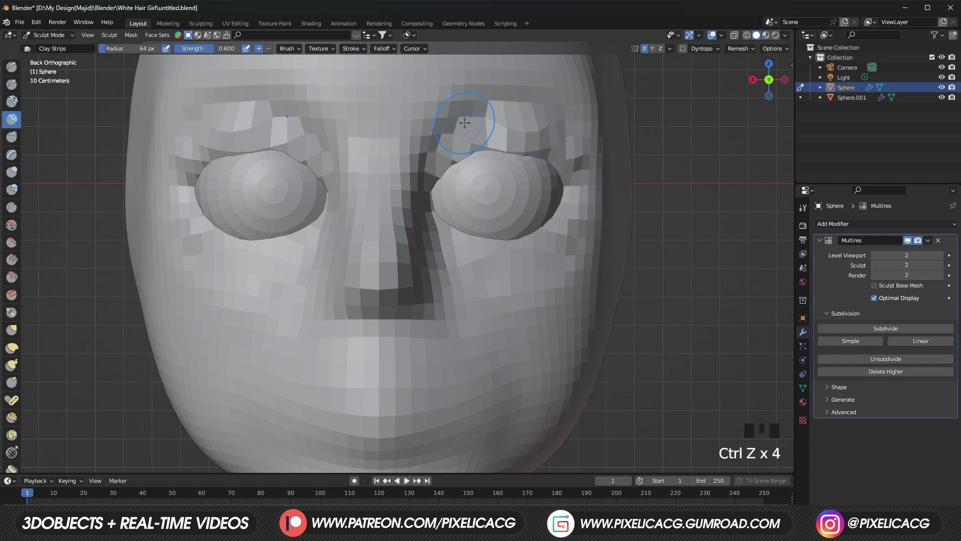
Step: Add a Remesh modifier at 0.0259 m voxel size and apply the Multires and Remesh modifiers
scroll(479, 142, down, 2)
click(851, 224)
click(780, 318)
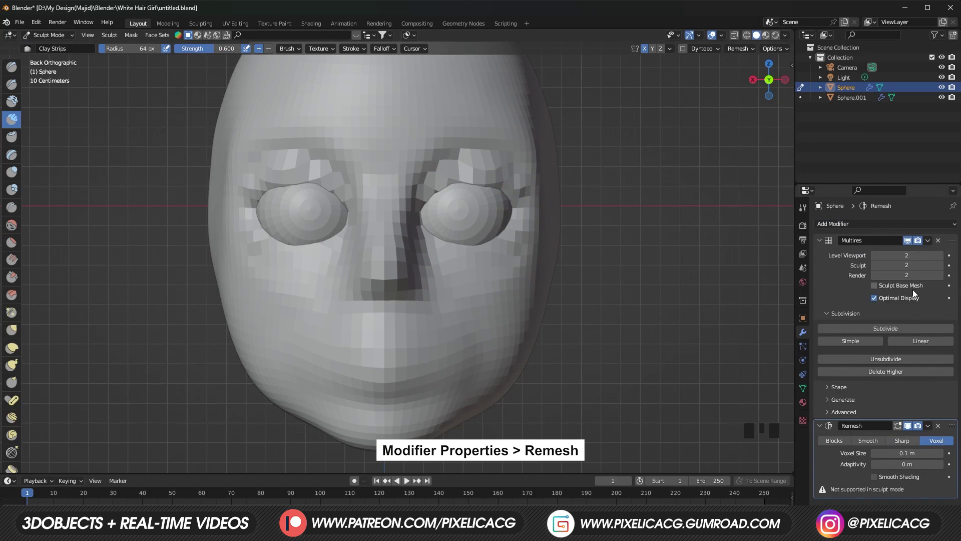
key(ctrl+Tab)
drag(912, 451, 883, 452)
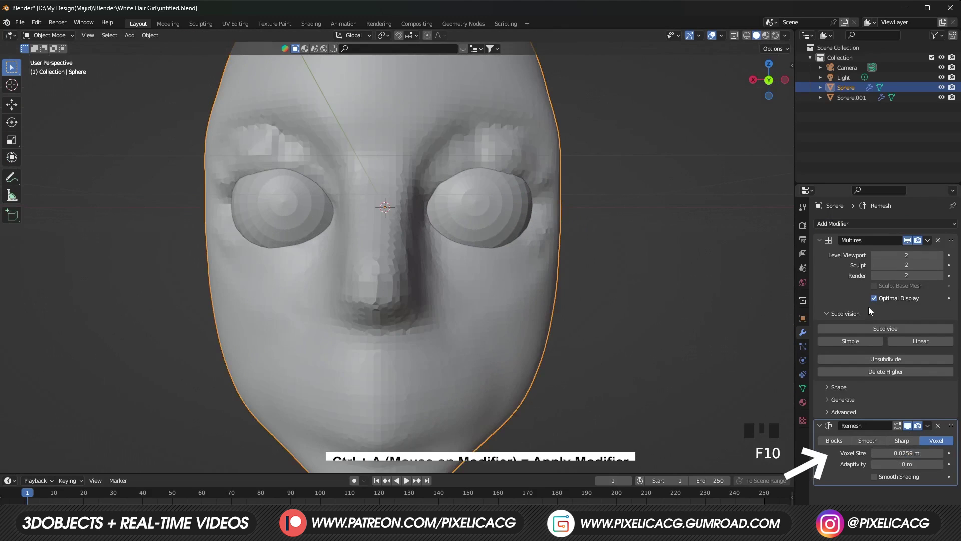
key(ctrl+a)
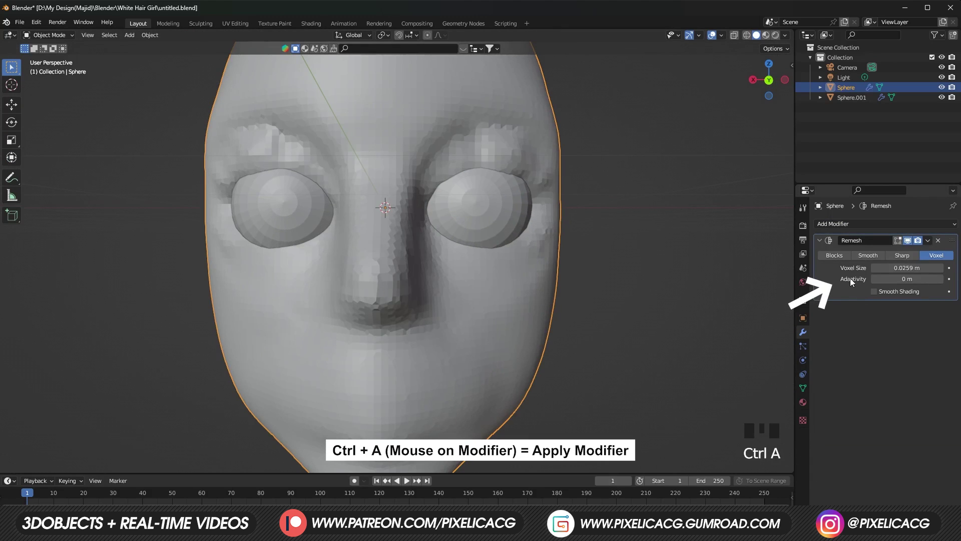
key(ctrl+a)
Step: Smooth the nose, cheek and brow ridges, then add clay along the right brow
key(ctrl+Tab)
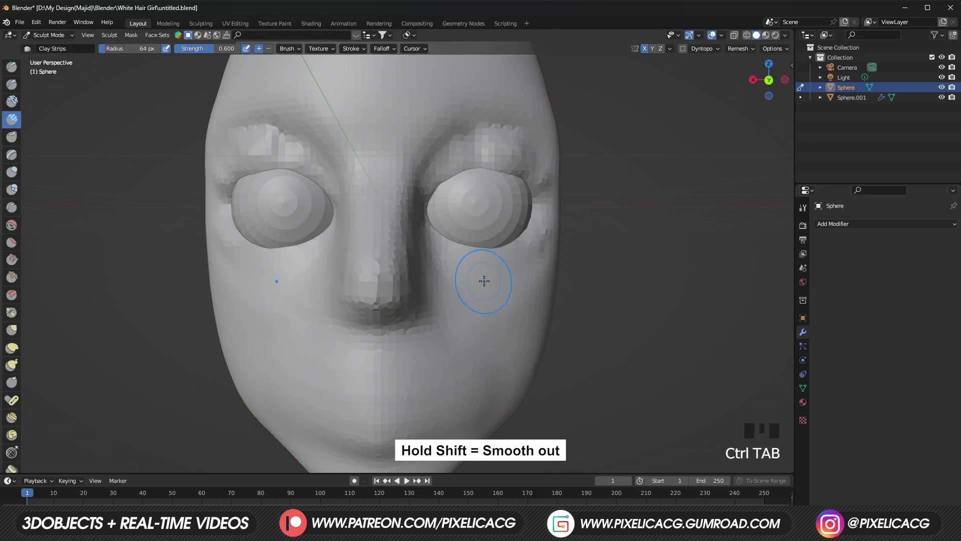
shift+drag(425, 279, 429, 305)
shift+drag(553, 146, 501, 145)
key(c)
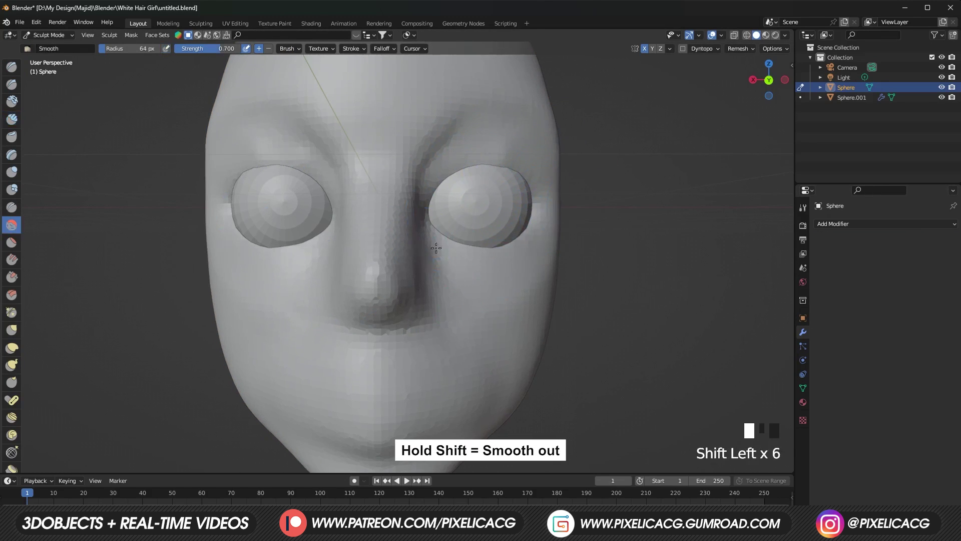
key(c)
shift+middle_drag(436, 248, 440, 208)
drag(450, 200, 498, 183)
key(f)
middle_drag(504, 195, 457, 221)
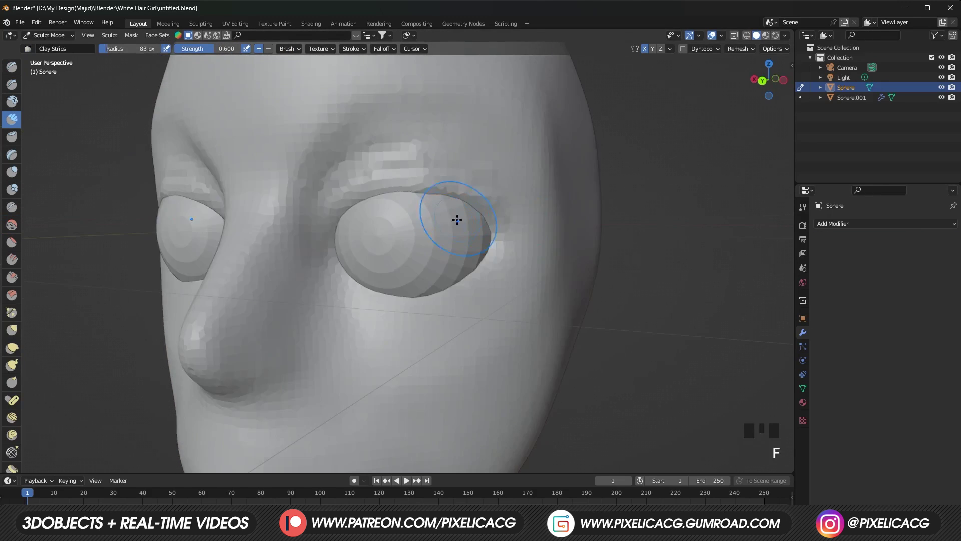
mouse_move(407, 196)
middle_down()
mouse_move(461, 253)
mouse_move(515, 256)
middle_up()
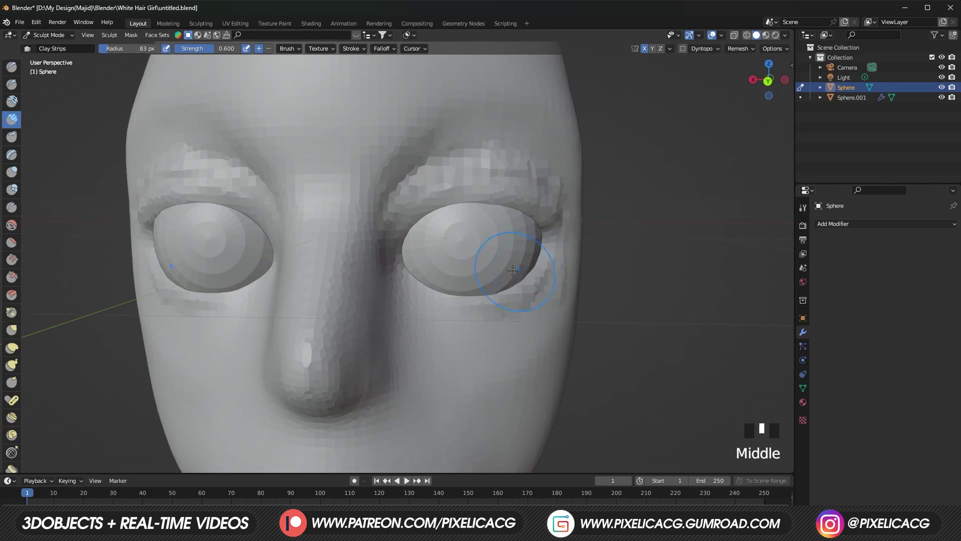
key(f)
Step: Build up the lower eyelids and smooth the blocky upper lids, brows and eye corners
drag(450, 295, 508, 269)
middle_drag(470, 278, 453, 236)
drag(452, 236, 481, 250)
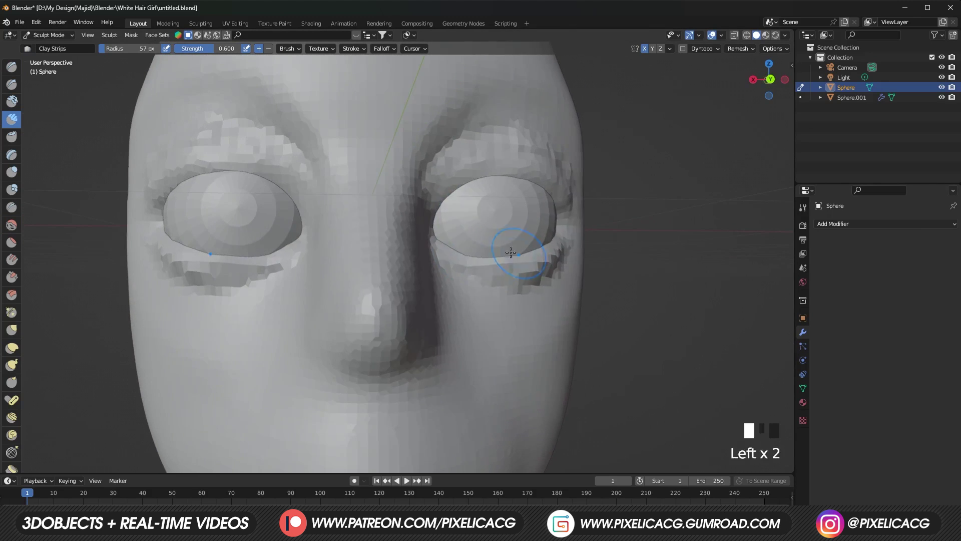
mouse_move(471, 241)
middle_down()
mouse_move(450, 210)
mouse_move(475, 195)
middle_up()
mouse_move(195, 169)
shift+mouse_down()
mouse_move(488, 167)
mouse_move(562, 214)
shift+mouse_up()
middle_drag(562, 214, 536, 219)
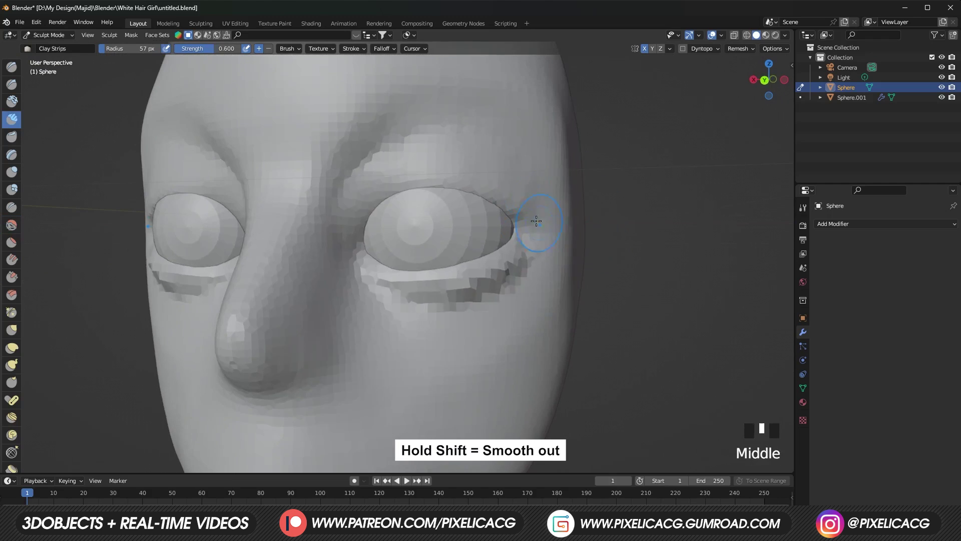
shift+drag(493, 285, 372, 278)
Step: Crease the lid line around the right eye and add small details near the nose
key(shift+c)
mouse_move(415, 304)
ctrl+middle_down()
mouse_move(498, 204)
mouse_move(440, 206)
mouse_move(500, 265)
ctrl+middle_up()
ctrl+drag(501, 266, 525, 286)
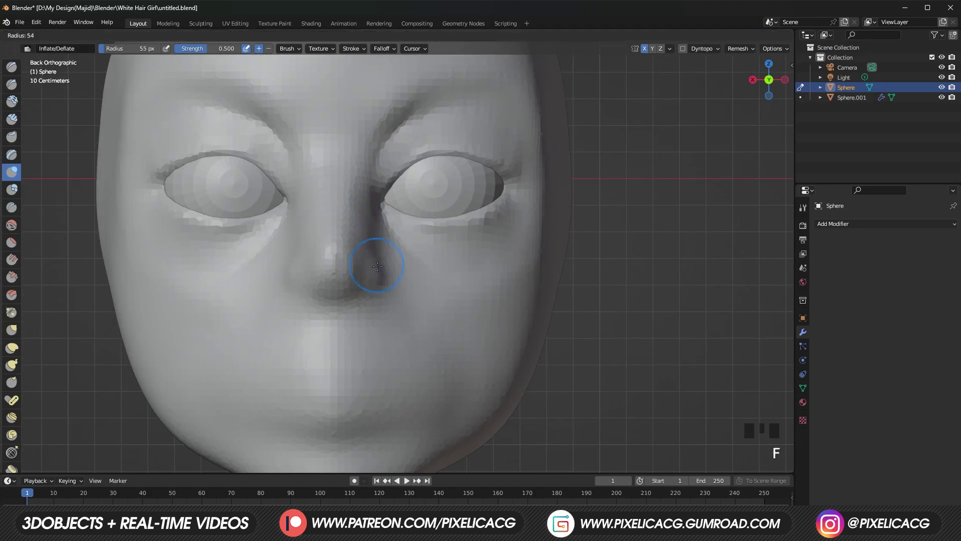
drag(375, 269, 370, 281)
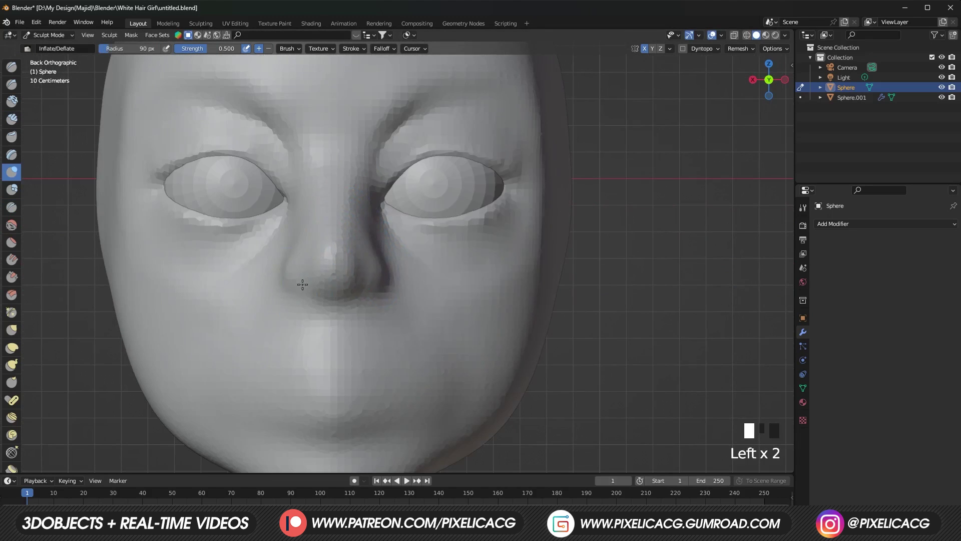
key(i)
middle_drag(371, 280, 419, 228)
Step: Build up the lips with Clay Strips and carve a deep parting line between them
key(c)
key(f)
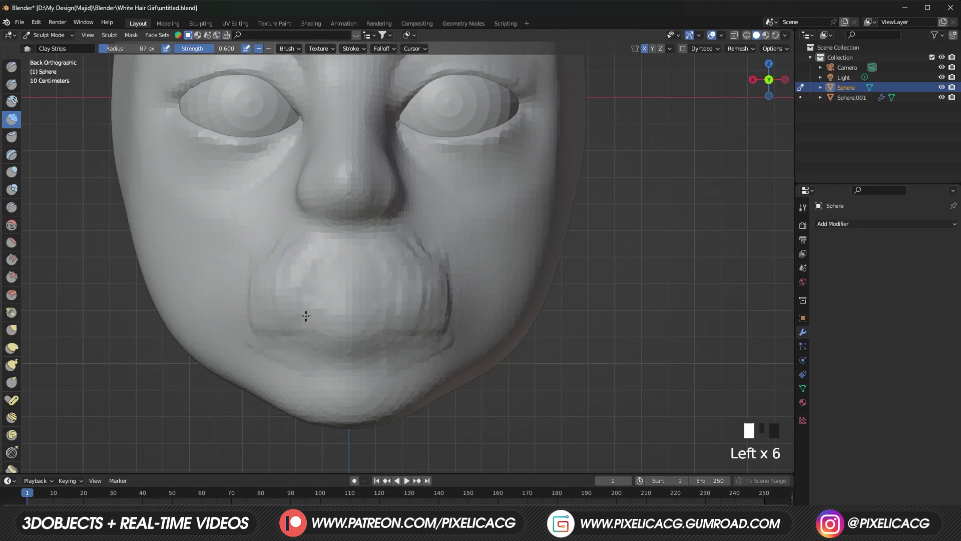
drag(306, 316, 347, 325)
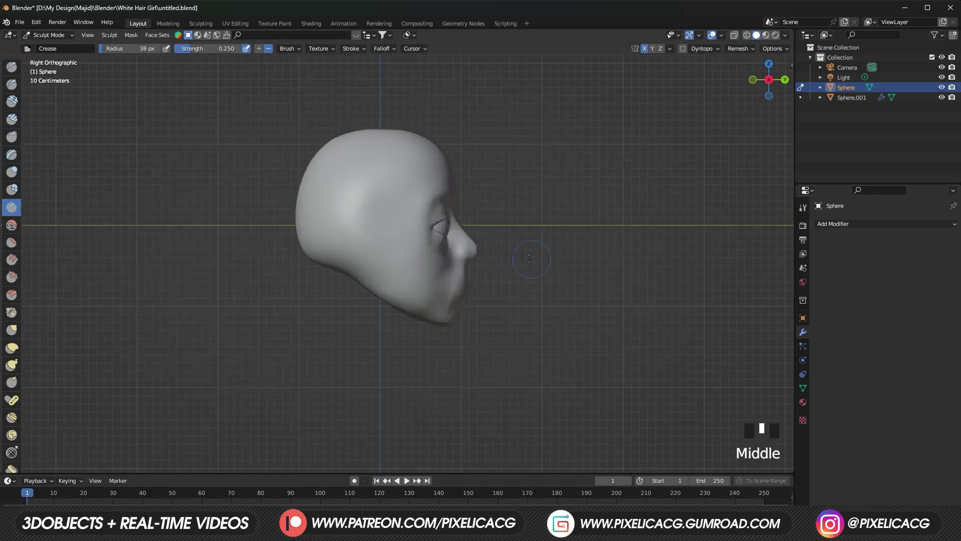
key(g)
key(f)
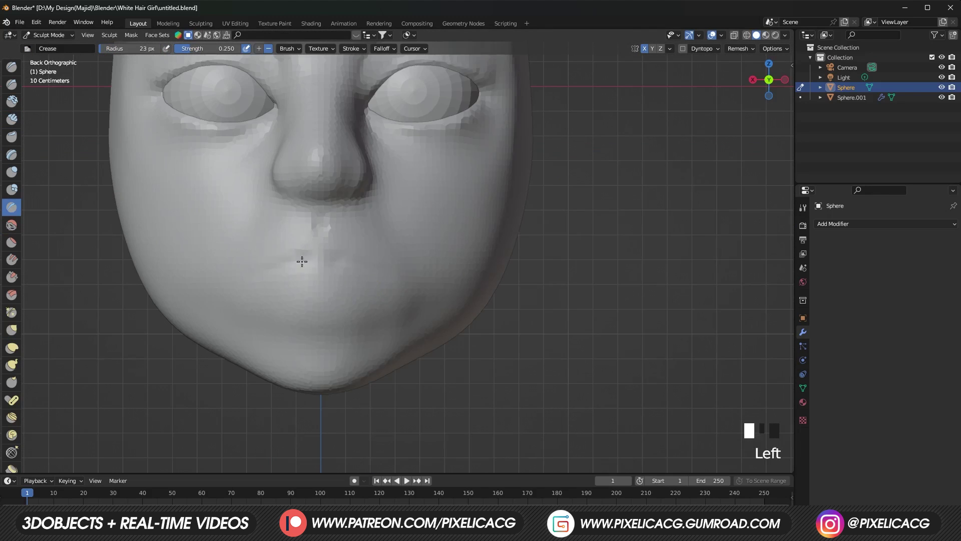
drag(332, 258, 289, 261)
ctrl+middle_drag(273, 259, 273, 235)
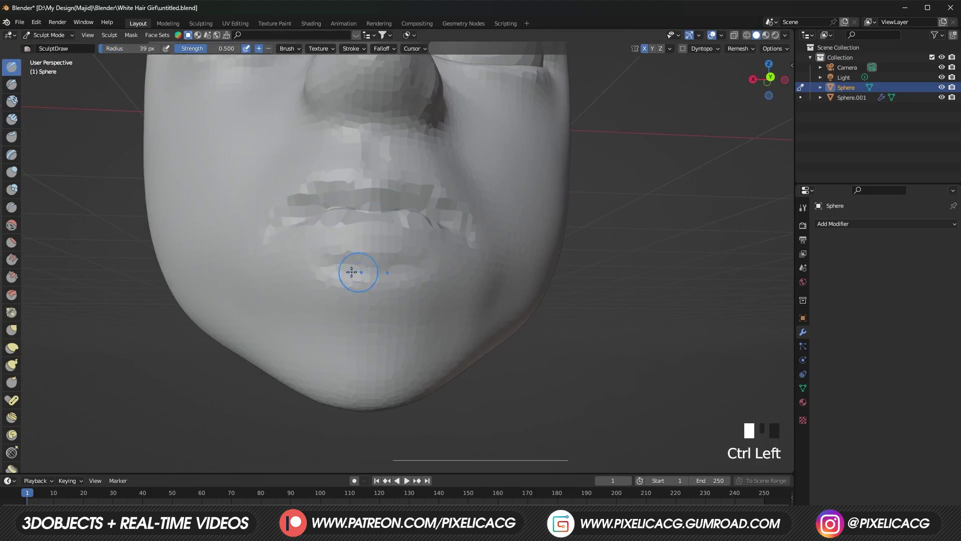
mouse_move(354, 268)
ctrl+mouse_down()
mouse_move(418, 271)
mouse_move(362, 295)
mouse_move(419, 295)
mouse_move(330, 299)
mouse_move(295, 326)
mouse_move(425, 297)
mouse_move(359, 329)
ctrl+mouse_up()
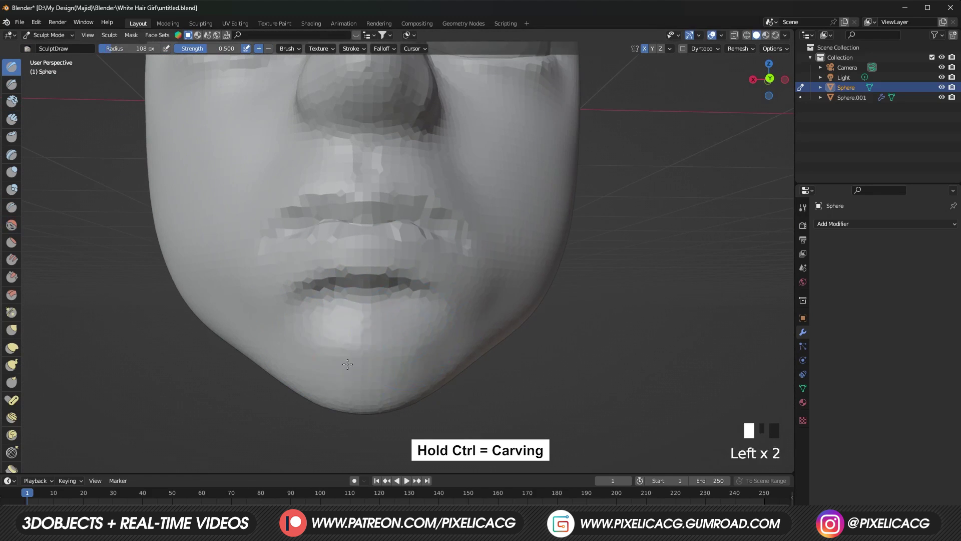
middle_drag(461, 332, 436, 188)
Step: Add a Multiresolution modifier and crease a dent into the upper lip line
click(851, 224)
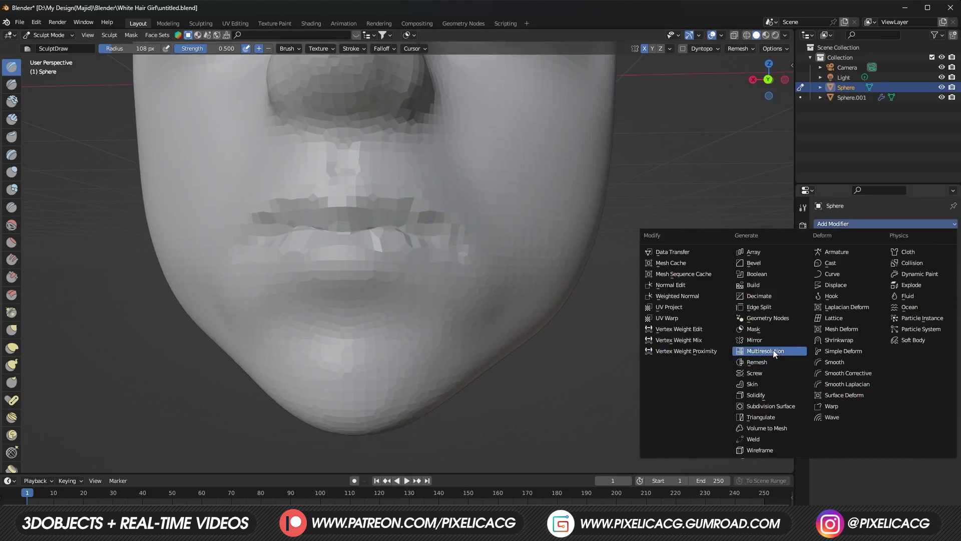
click(772, 351)
ctrl+middle_drag(350, 150, 374, 200)
key(shift+c)
key(f)
click(310, 215)
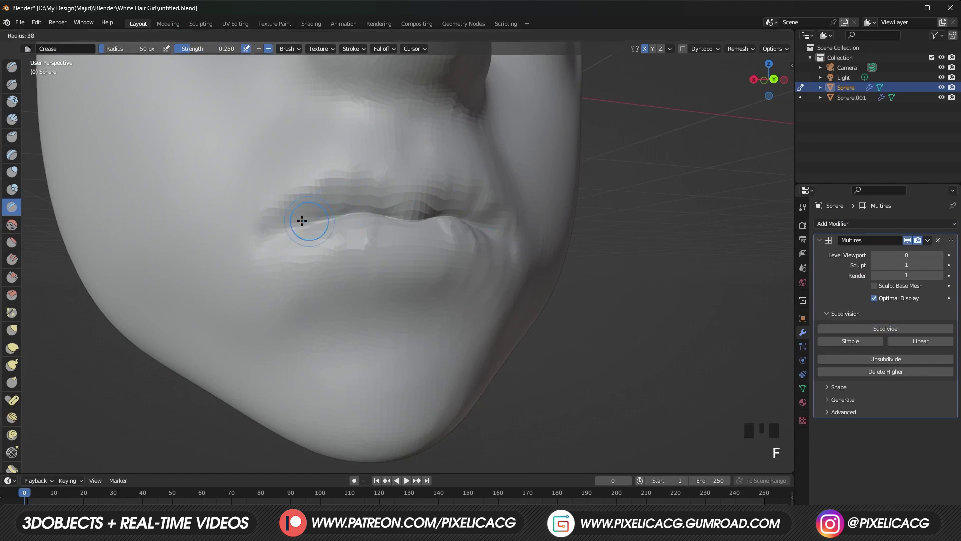
mouse_move(311, 215)
middle_down()
mouse_move(351, 200)
mouse_move(338, 183)
mouse_move(347, 296)
mouse_move(269, 256)
middle_up()
ctrl+click(339, 183)
key(ctrl+z)
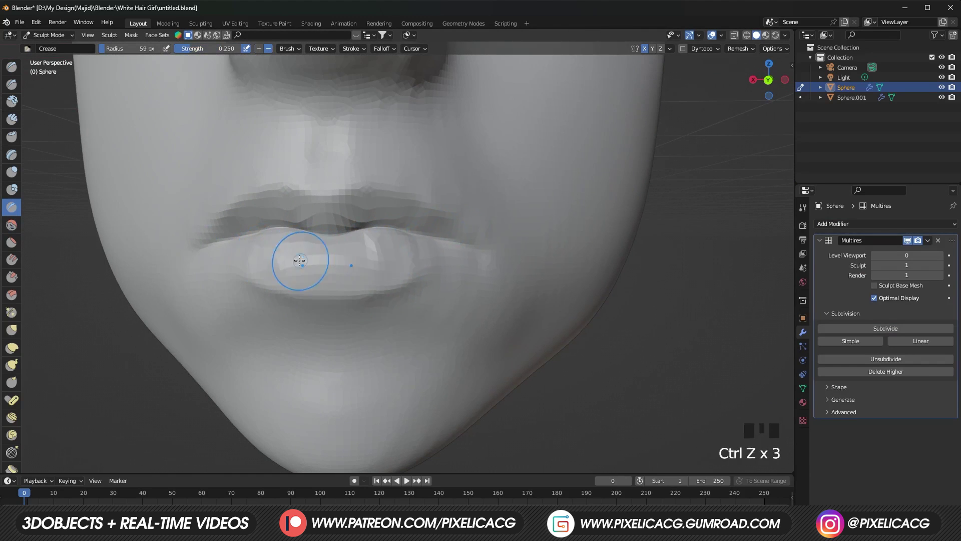
ctrl+click(314, 189)
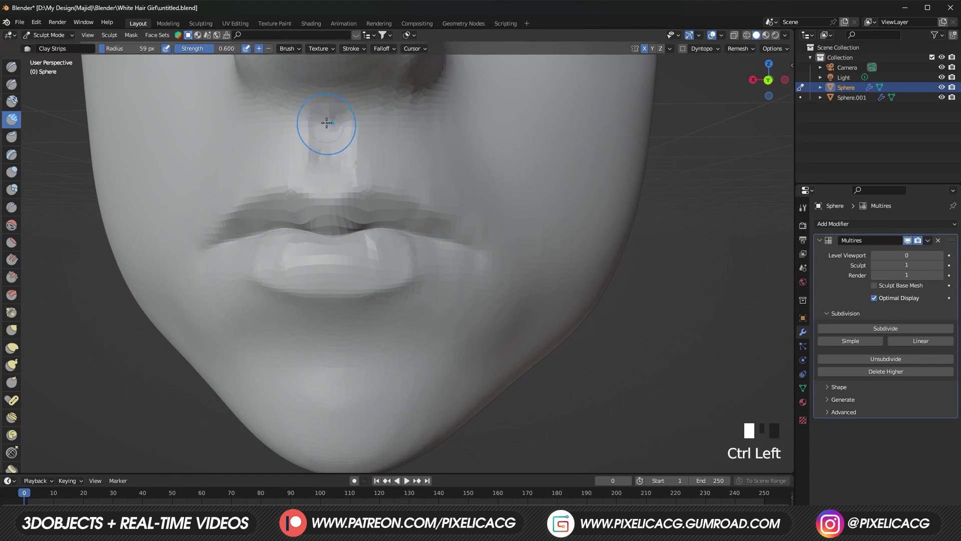
Step: Dent and pull the nostril into shape from a side view
middle_drag(326, 122, 330, 150)
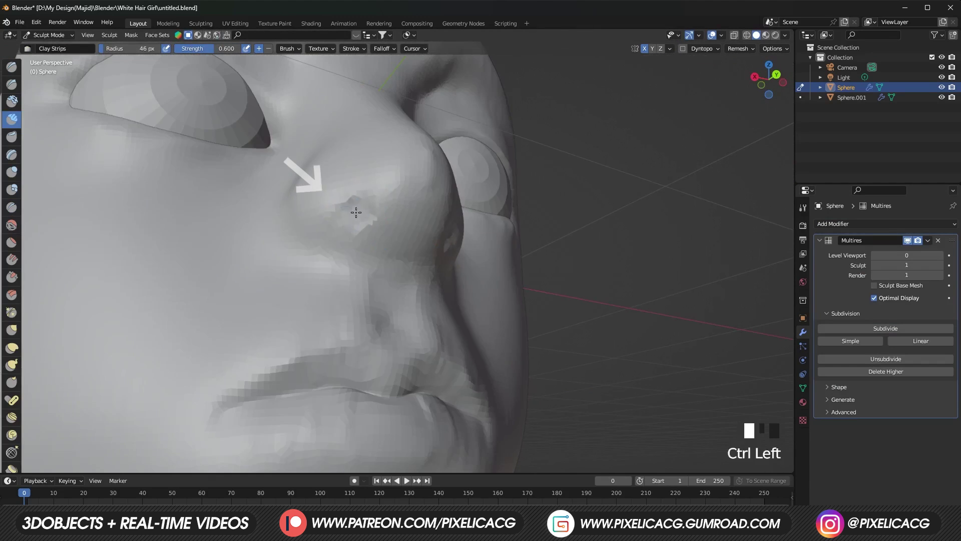
ctrl+click(373, 200)
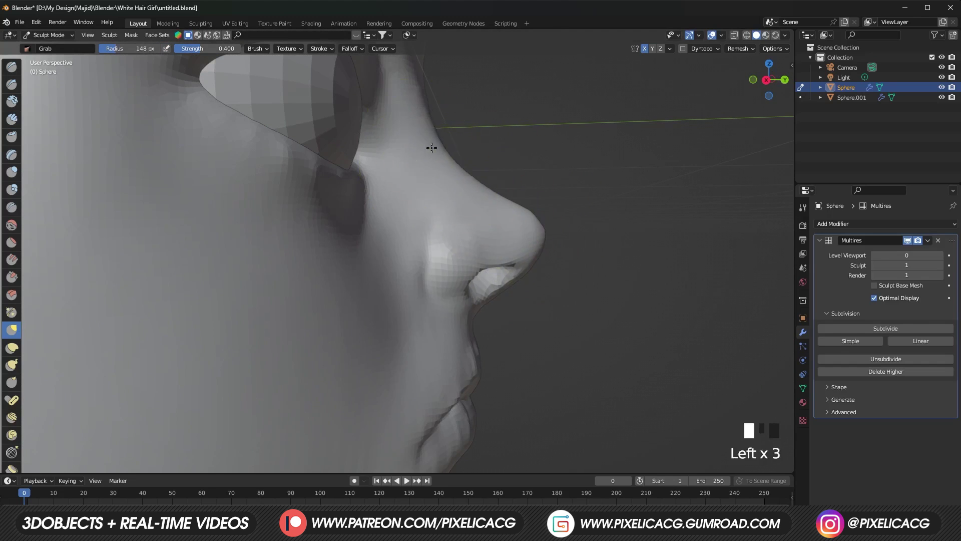
ctrl+middle_drag(431, 148, 459, 230)
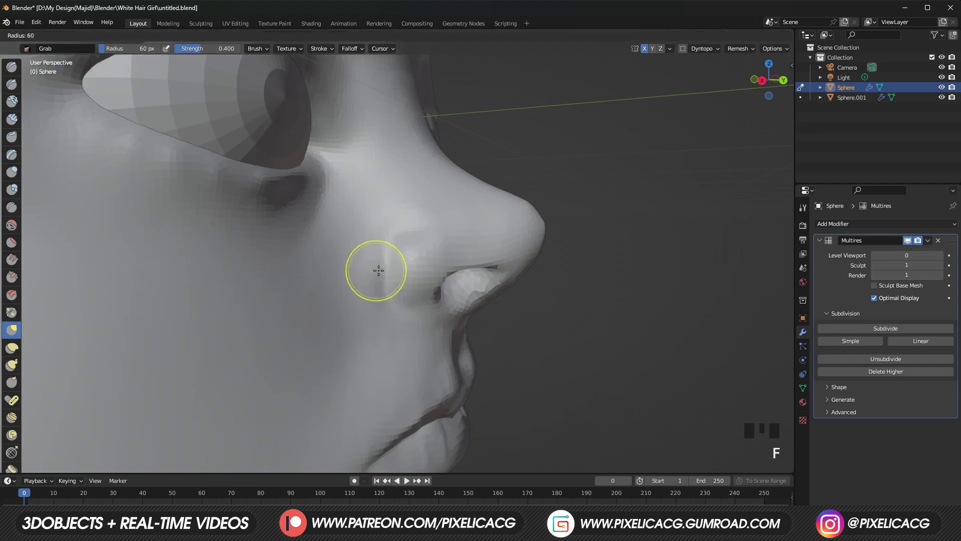
drag(375, 275, 380, 278)
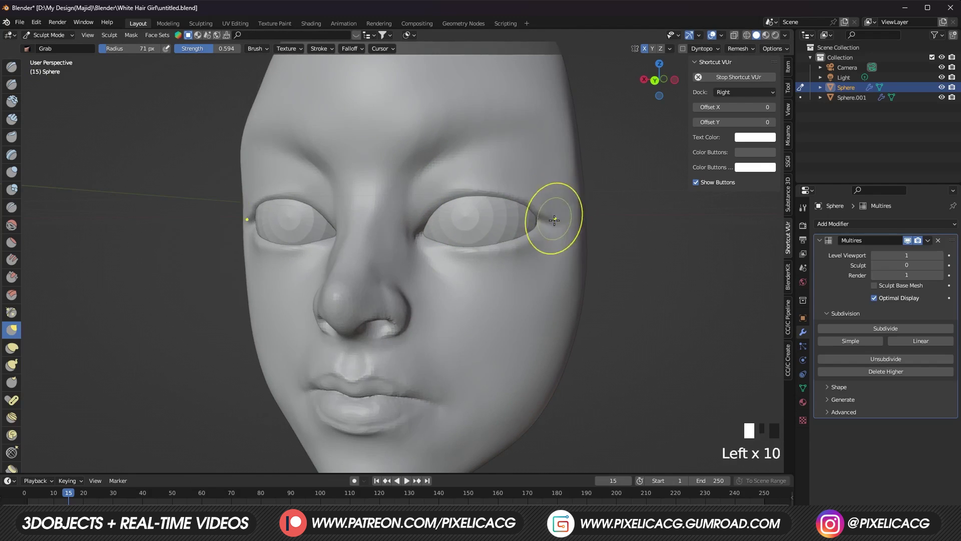
ctrl+middle_drag(554, 219, 599, 167)
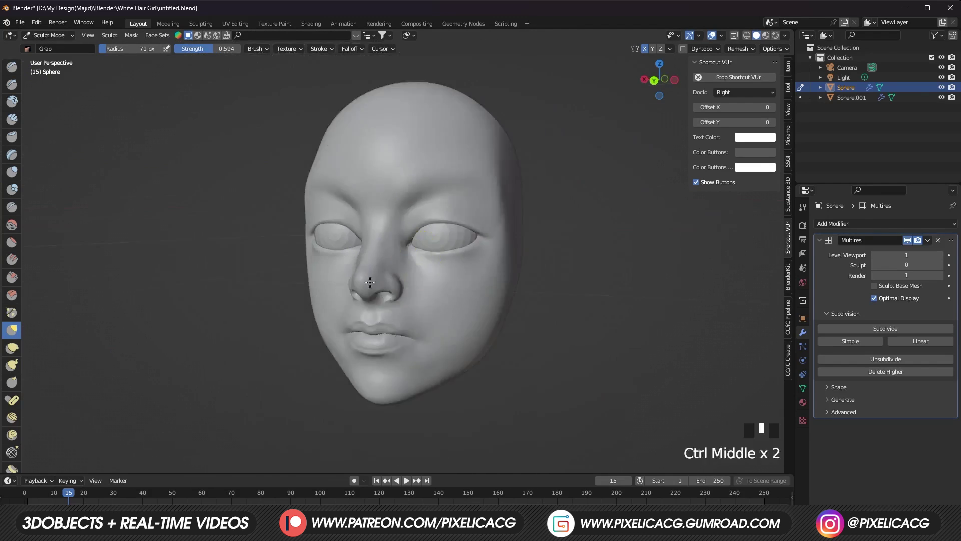
ctrl+middle_drag(575, 240, 590, 235)
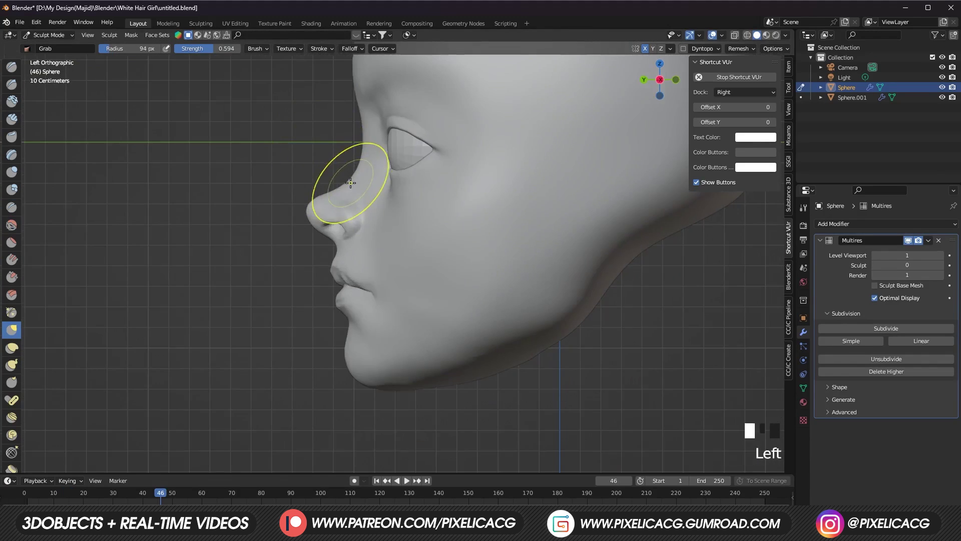
Step: Refine the nose and lips in profile, undoing the strokes that went wrong
mouse_move(346, 201)
mouse_down()
mouse_move(358, 126)
mouse_move(360, 172)
mouse_up()
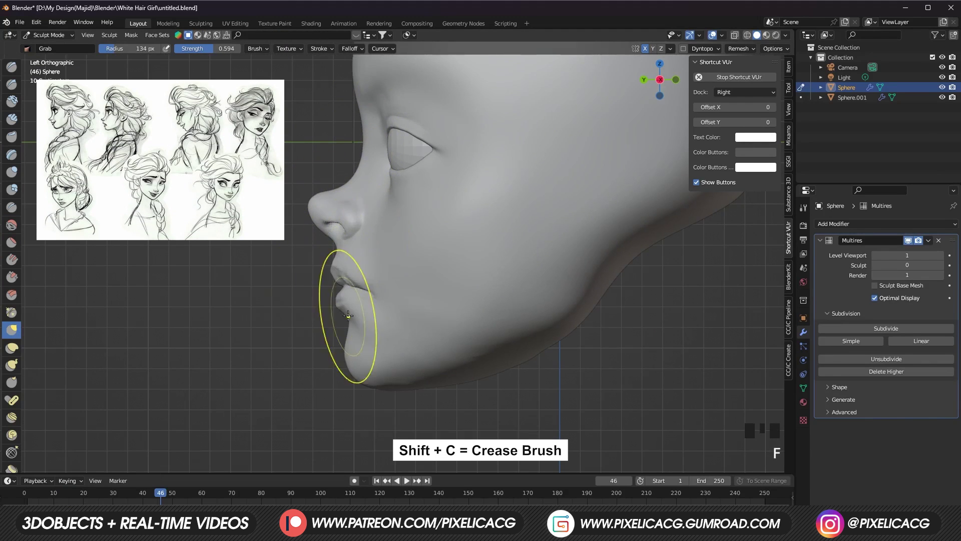
key(ctrl+z)
click(332, 273)
click(333, 278)
ctrl+middle_drag(333, 279, 225, 408)
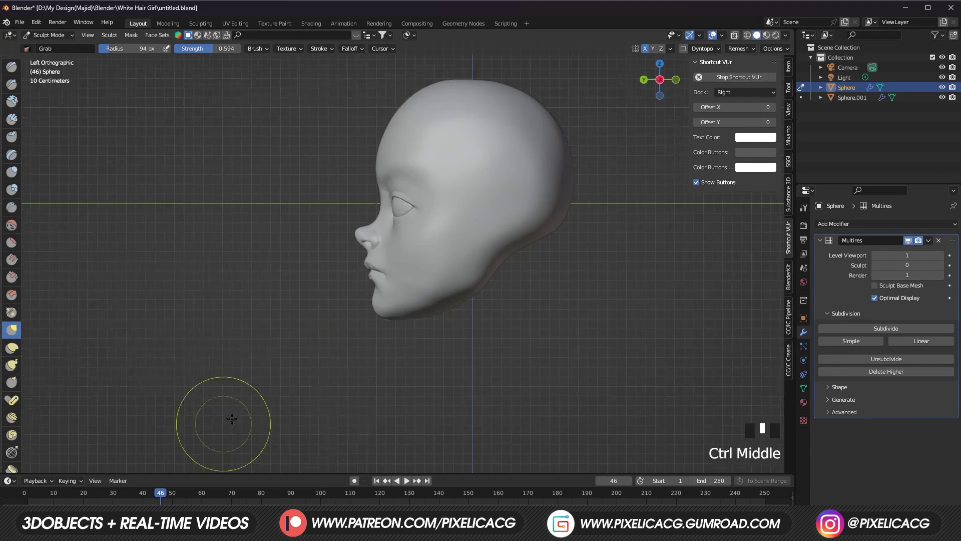
key(ctrl+z)
key(ctrl+z)
key(ctrl+z)
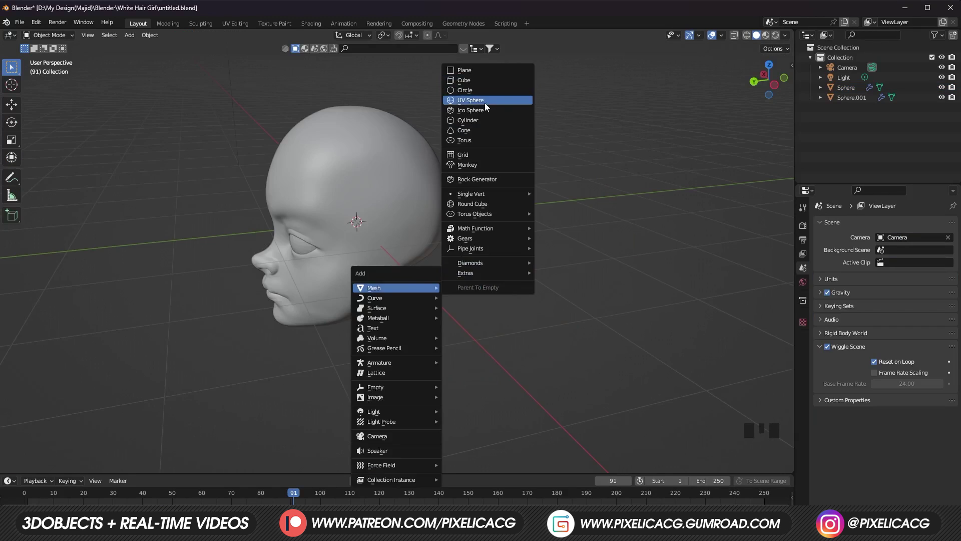
Step: Add a small cube beside the head and grab-sculpt it into a pointed ear shape
click(464, 80)
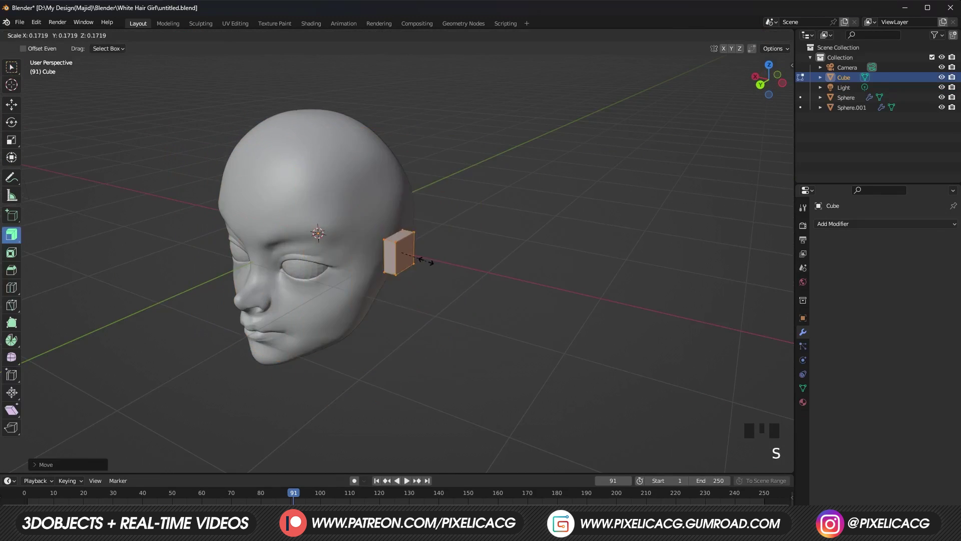
key(ctrl+r)
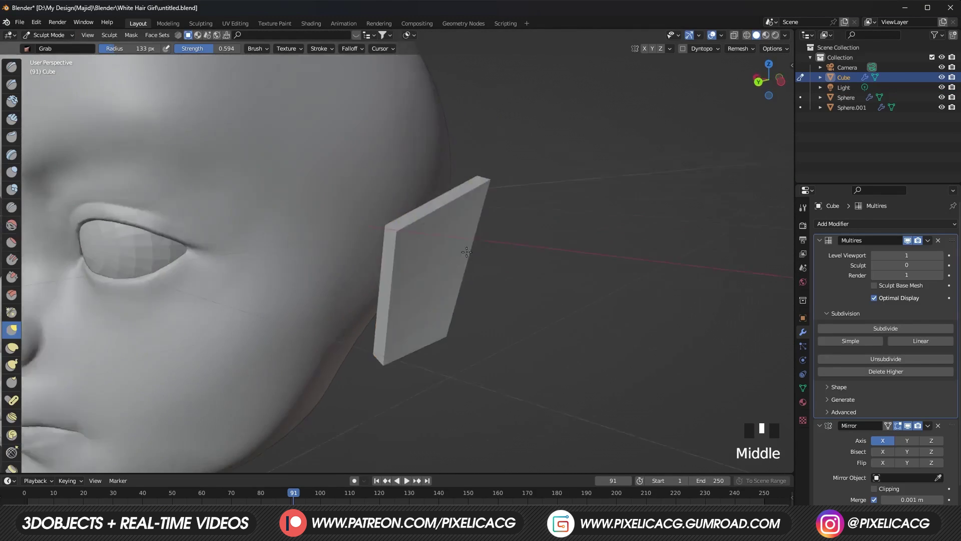
click(407, 182)
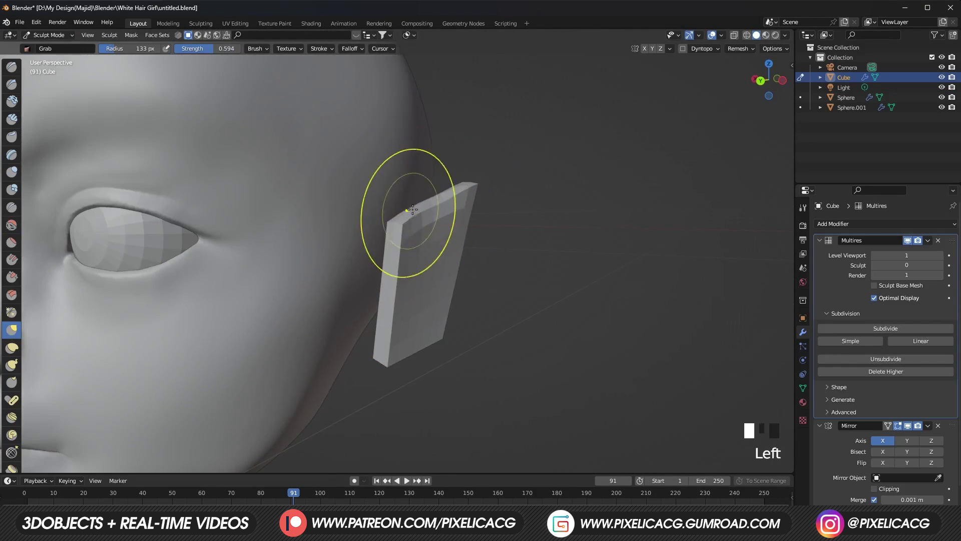
click(479, 185)
mouse_move(503, 204)
mouse_down()
mouse_move(500, 182)
mouse_move(451, 281)
mouse_up()
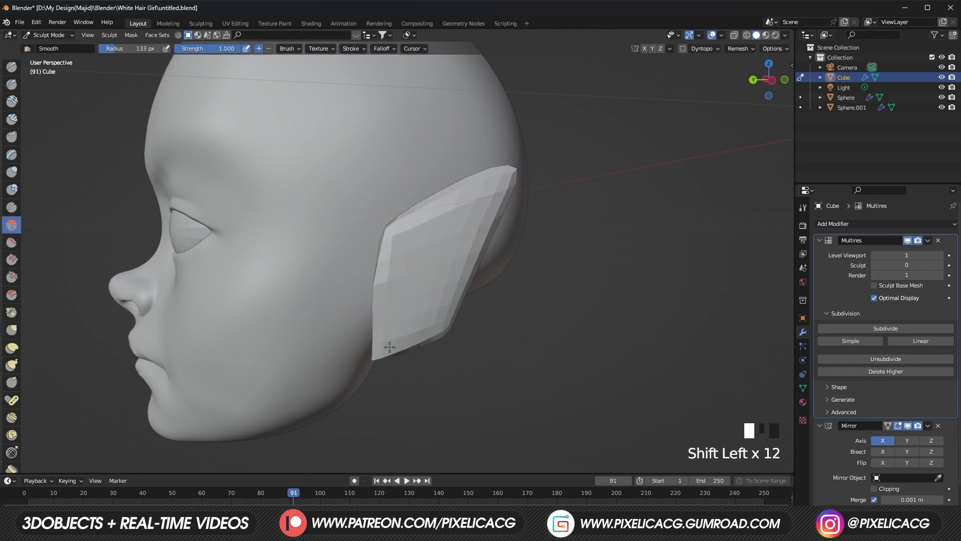
key(ctrl+z)
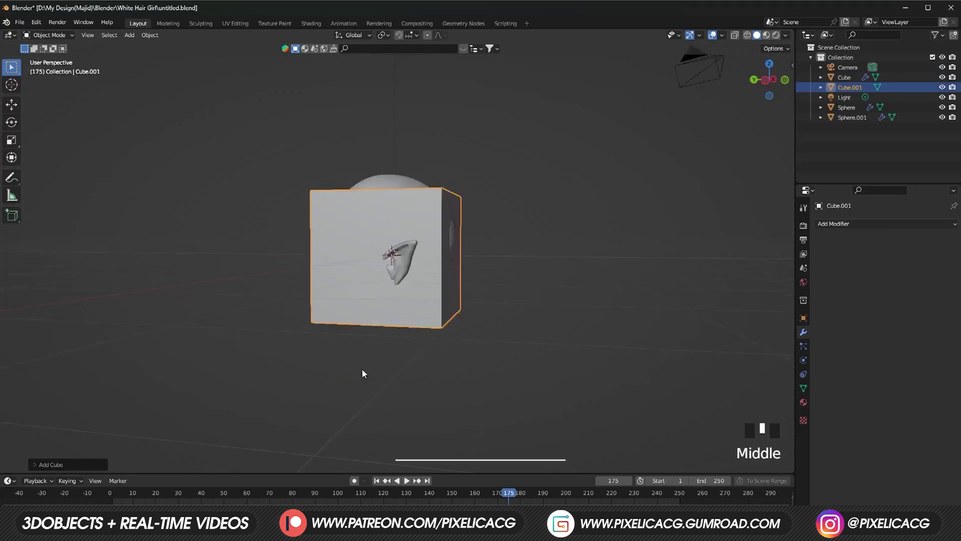
Step: Move and stretch a cube below the head, extrude the shoulders downward and add a torso loop cut
middle_drag(362, 373, 425, 359)
key(g)
key(g)
click(424, 384)
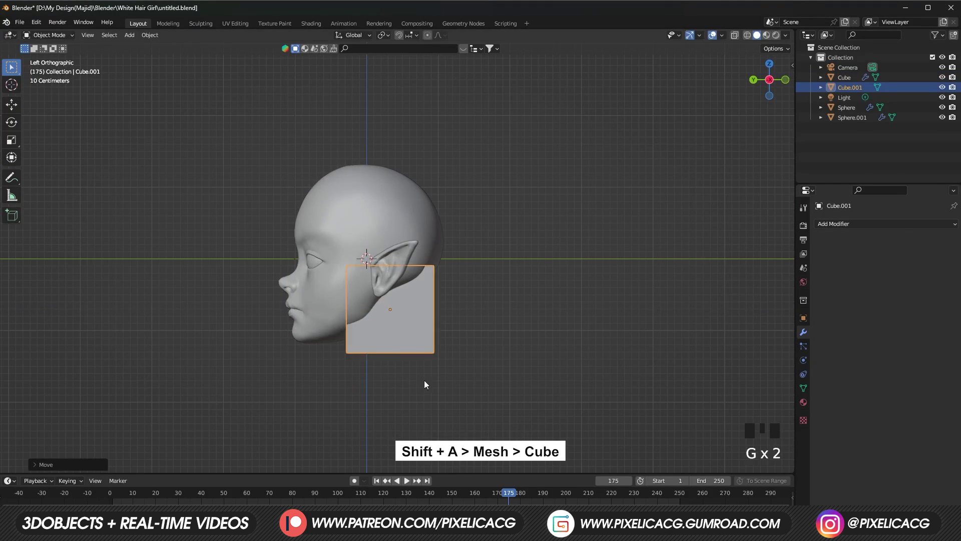
key(s)
key(s)
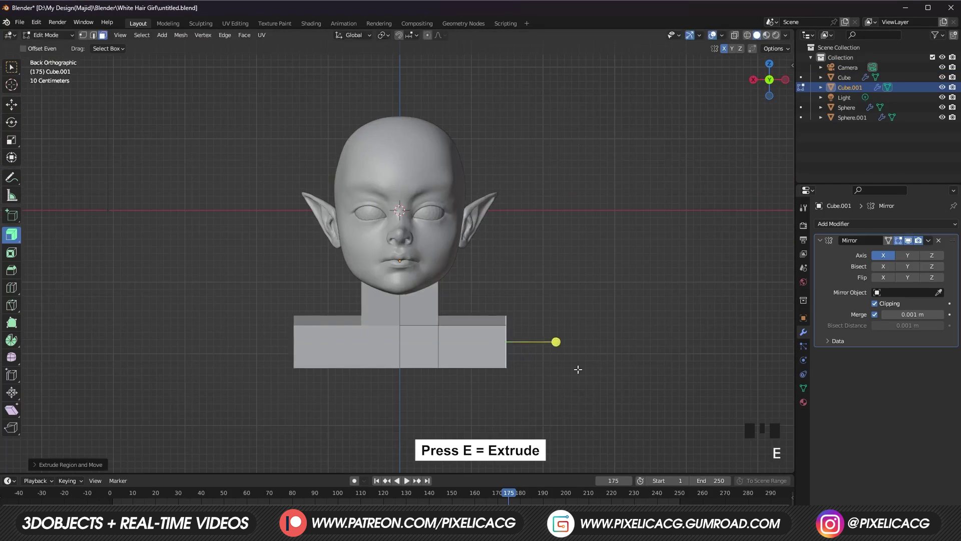
key(g)
click(560, 388)
middle_drag(560, 389, 482, 354)
key(ctrl+r)
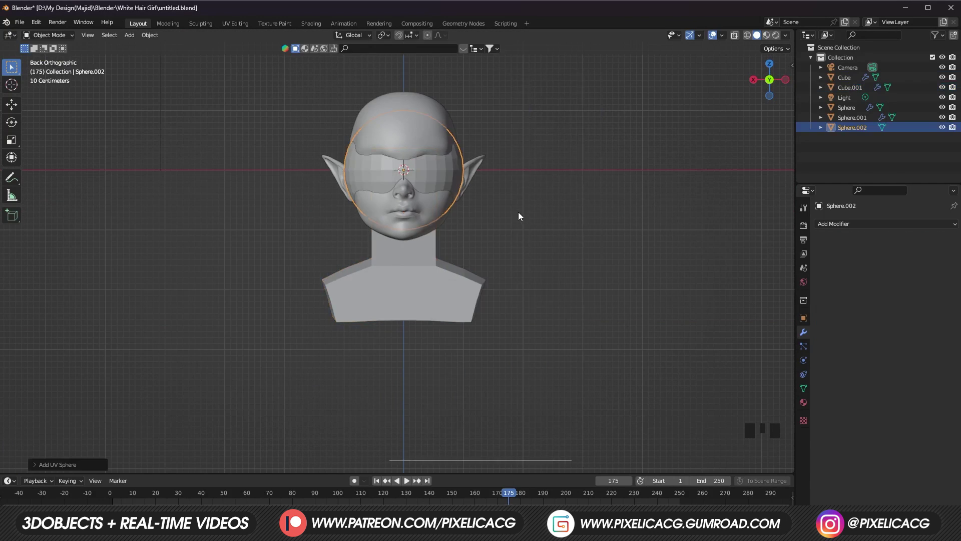
Step: Place a sphere shoulder beside the bust and a Z-stretched cylinder arm
key(g)
key(g)
key(g)
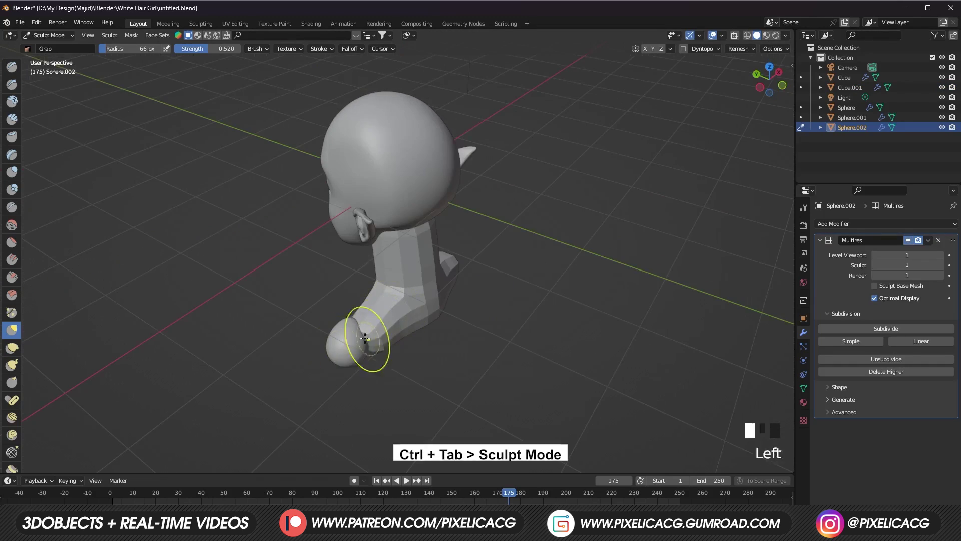
middle_drag(365, 338, 494, 327)
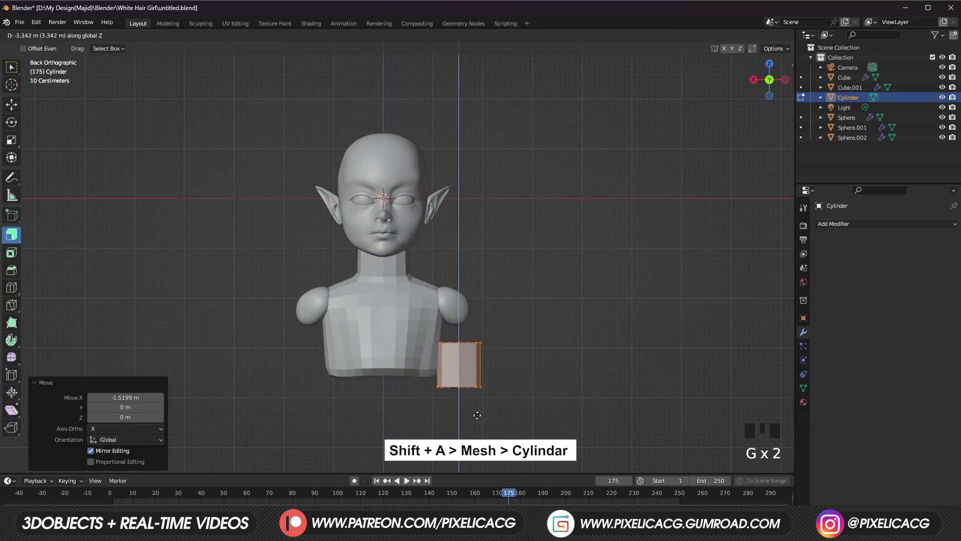
key(s)
key(z)
click(608, 384)
mouse_move(608, 385)
middle_down()
mouse_move(376, 344)
mouse_move(482, 365)
middle_up()
key(g)
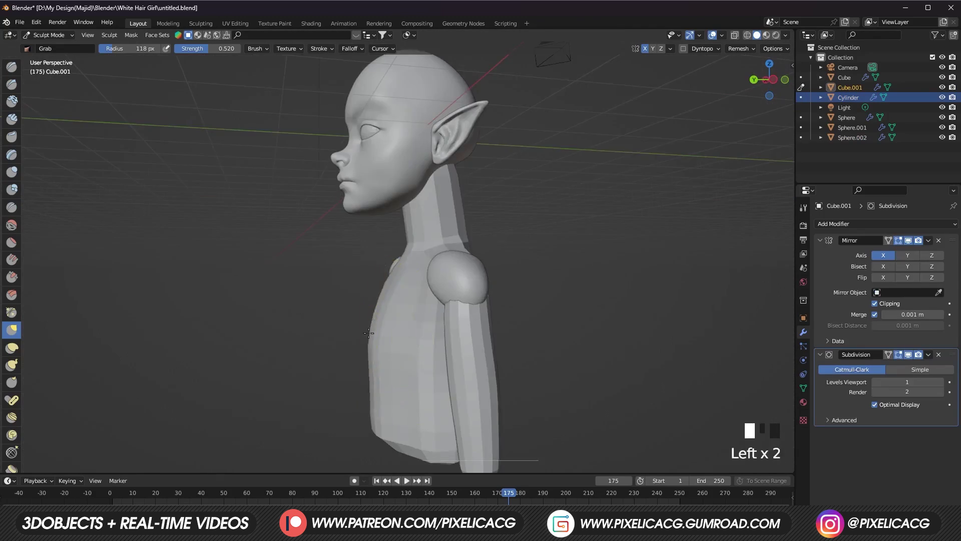
Step: Shrink the brush and grab-reshape the body from the front
key(f)
click(354, 343)
mouse_move(354, 343)
middle_down()
mouse_move(379, 375)
mouse_move(397, 314)
mouse_move(369, 324)
middle_up()
click(369, 325)
drag(370, 325, 386, 301)
middle_drag(386, 300, 413, 307)
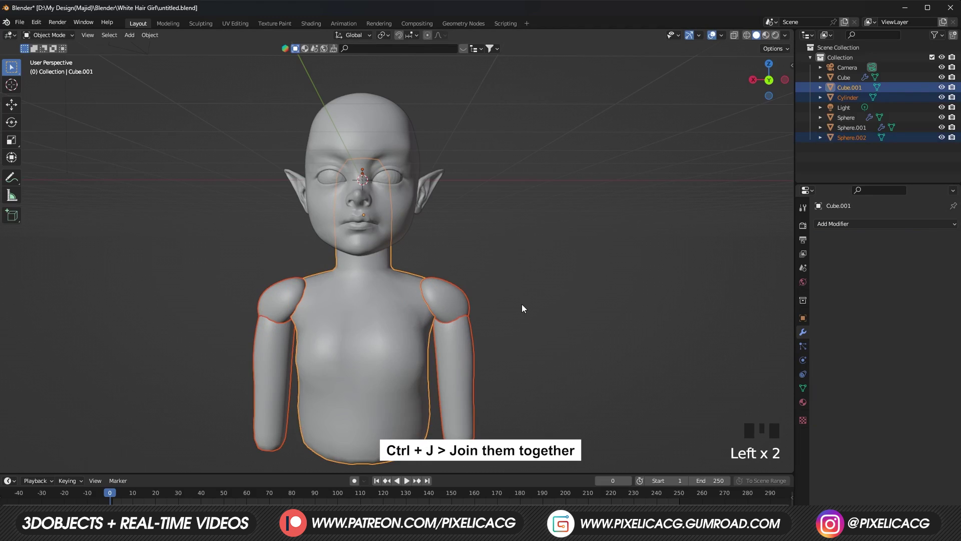
Step: Join the body parts into one object and add a Remesh modifier
key(ctrl+j)
click(386, 322)
click(850, 224)
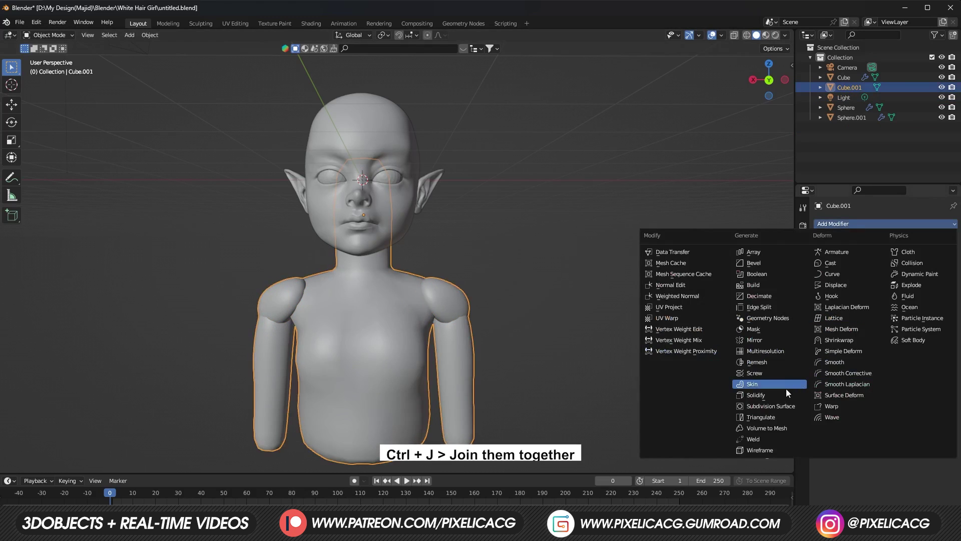
click(776, 361)
middle_drag(507, 348, 465, 340)
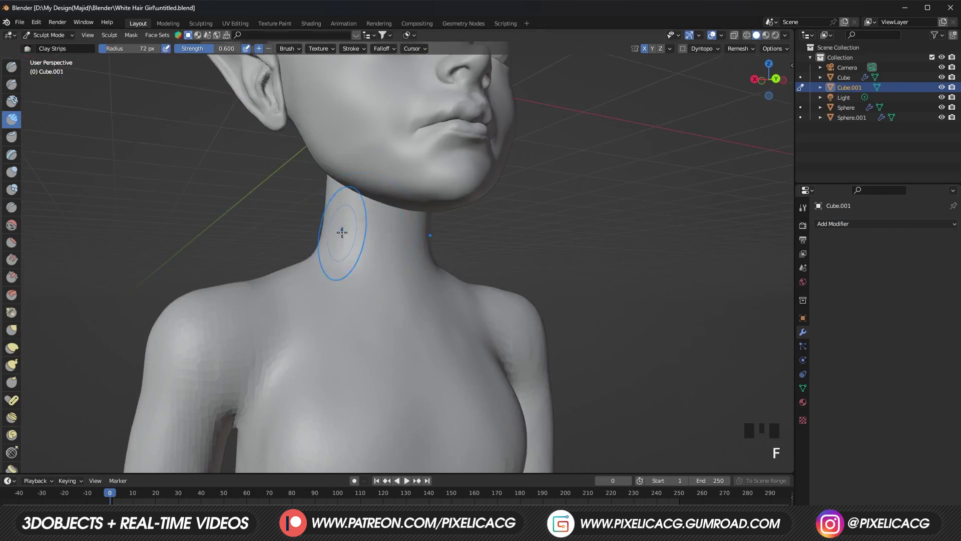
Step: Build up clay along the neck and sculpt both breasts on the chest
drag(342, 230, 352, 226)
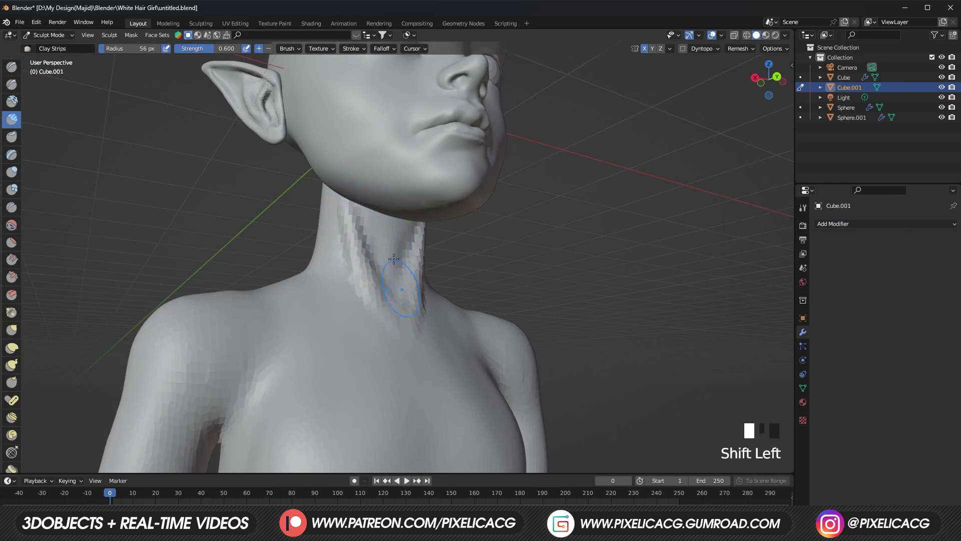
mouse_move(393, 258)
middle_down()
mouse_move(354, 318)
mouse_move(377, 295)
middle_up()
ctrl+click(377, 294)
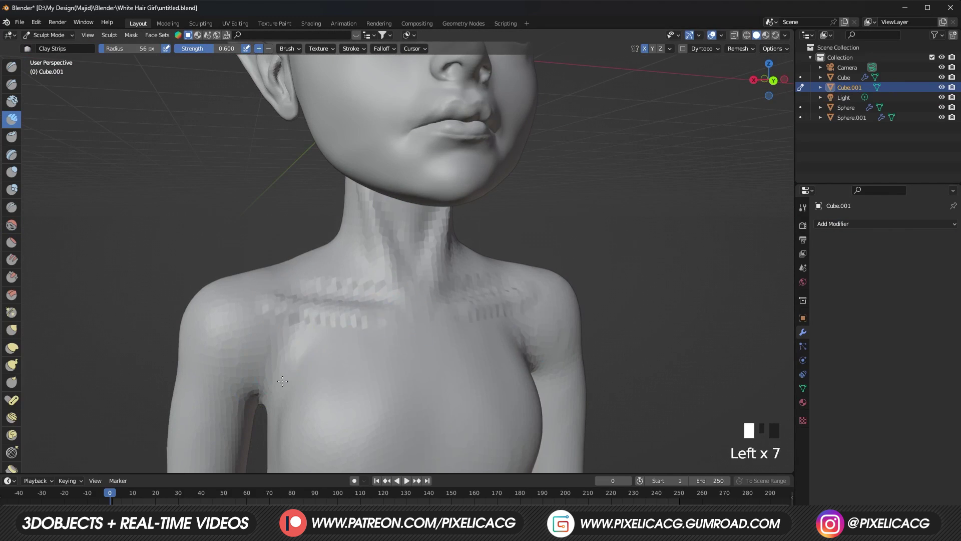
ctrl+middle_drag(389, 255, 389, 297)
drag(388, 297, 457, 336)
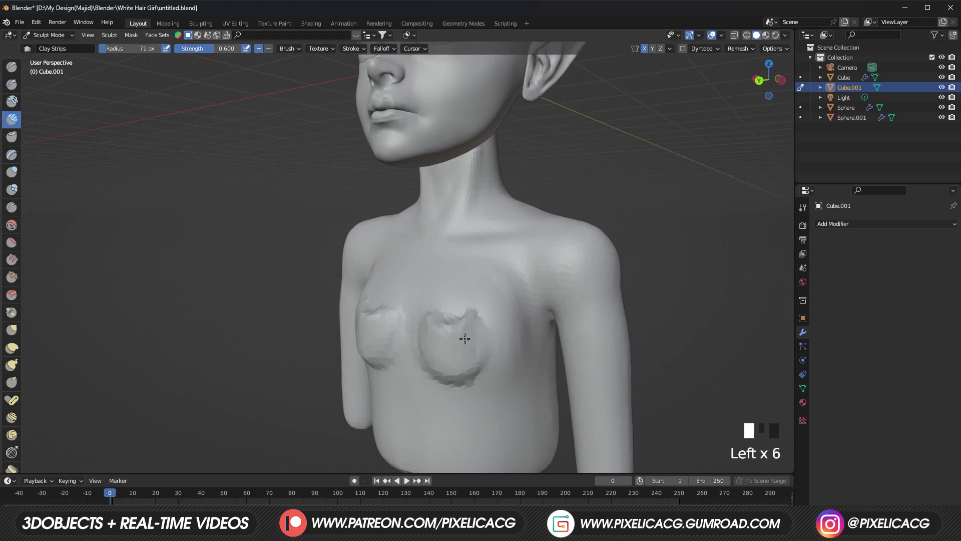
middle_drag(457, 335, 476, 331)
scroll(439, 270, up, 2)
mouse_move(476, 331)
mouse_down()
mouse_move(439, 270)
mouse_move(428, 317)
mouse_up()
Step: Smooth the breasts and reshape the upper and front chest
key(g)
mouse_move(429, 317)
middle_down()
mouse_move(318, 300)
mouse_move(386, 300)
mouse_move(322, 254)
mouse_move(391, 280)
middle_up()
click(361, 294)
mouse_move(391, 281)
shift+mouse_down()
mouse_move(430, 280)
mouse_move(566, 230)
shift+mouse_up()
scroll(430, 280, down, 1)
Step: Add clay to the right arm and smooth it into the shoulder and back
mouse_move(556, 207)
middle_down()
mouse_move(379, 172)
mouse_move(386, 154)
mouse_move(518, 289)
mouse_move(536, 194)
mouse_move(510, 322)
mouse_move(538, 275)
middle_up()
click(518, 289)
click(511, 321)
shift+drag(538, 275, 514, 320)
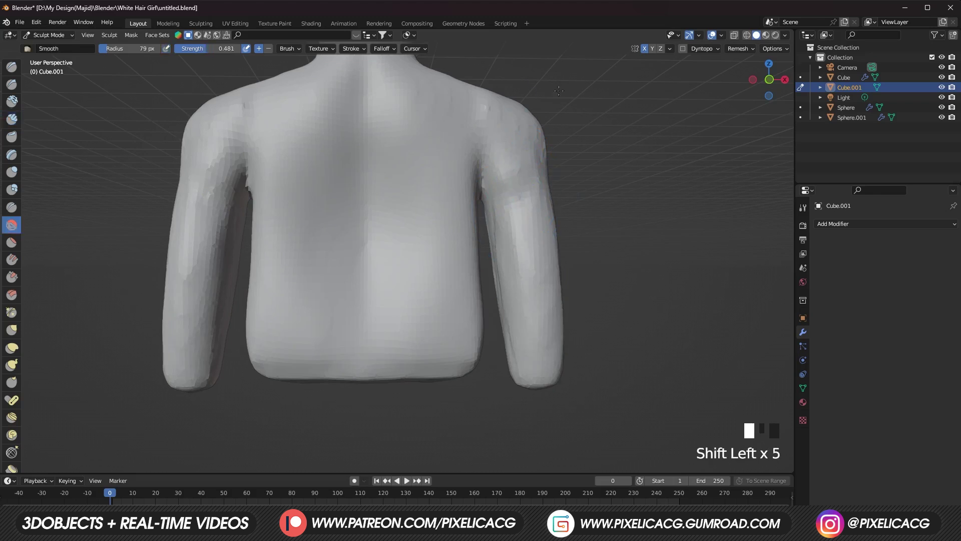
middle_drag(558, 91, 435, 148)
middle_drag(497, 158, 380, 130)
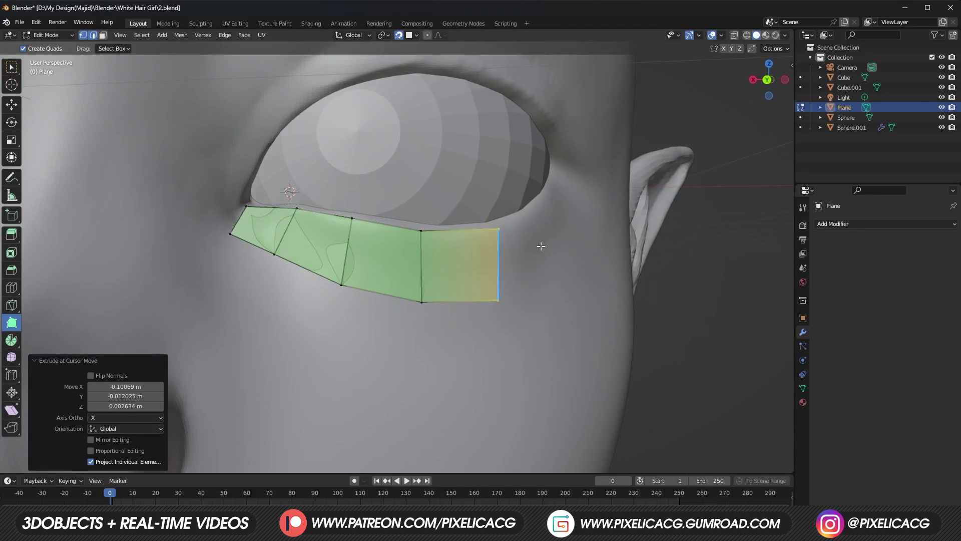
Step: Extrude quads around the eye rim, extend them over the nose bridge and join the strips
drag(541, 246, 582, 242)
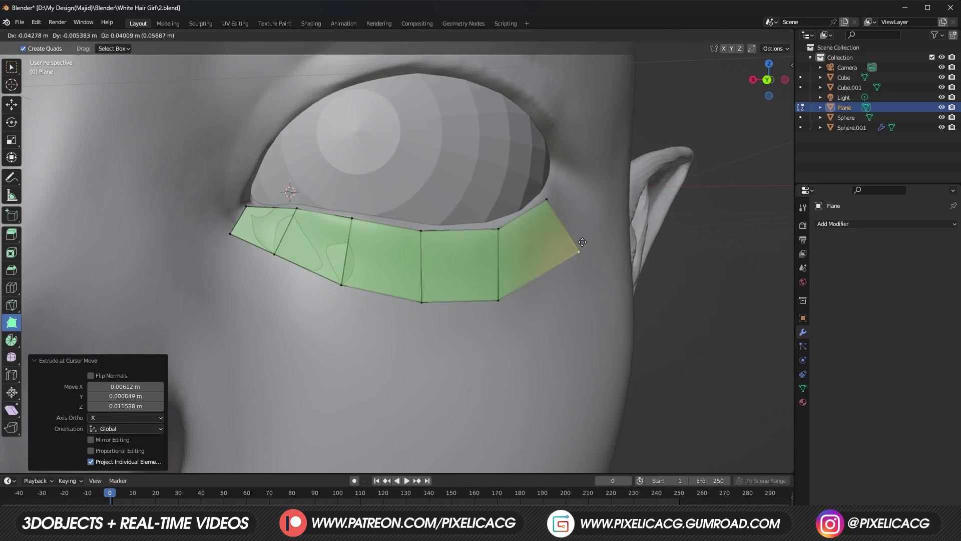
scroll(427, 240, up, 2)
ctrl+drag(486, 272, 553, 214)
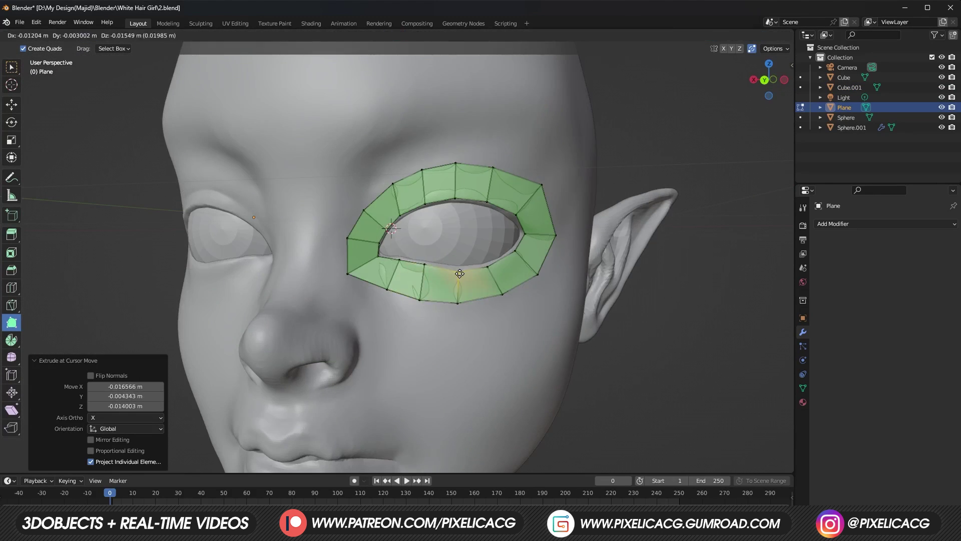
ctrl+drag(460, 273, 438, 303)
scroll(438, 303, up, 2)
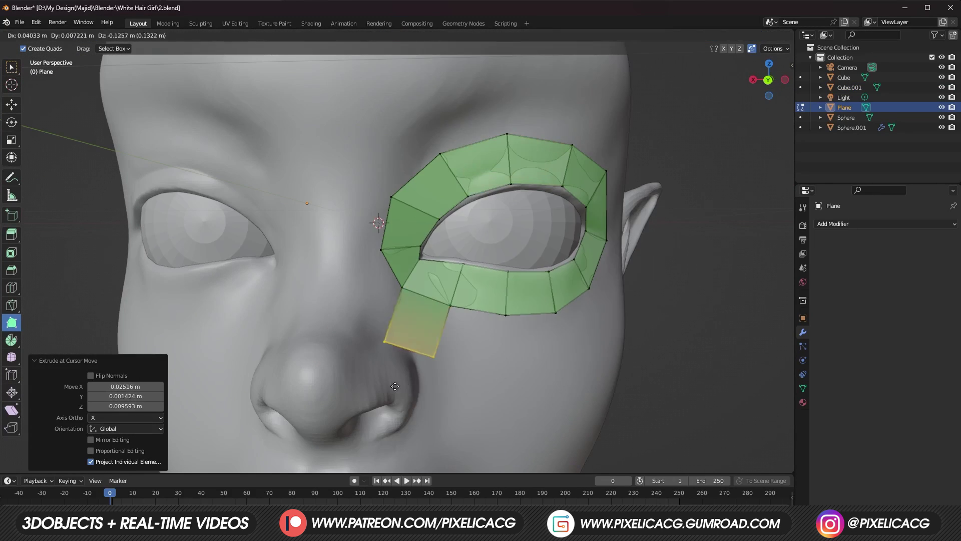
drag(379, 312, 327, 302)
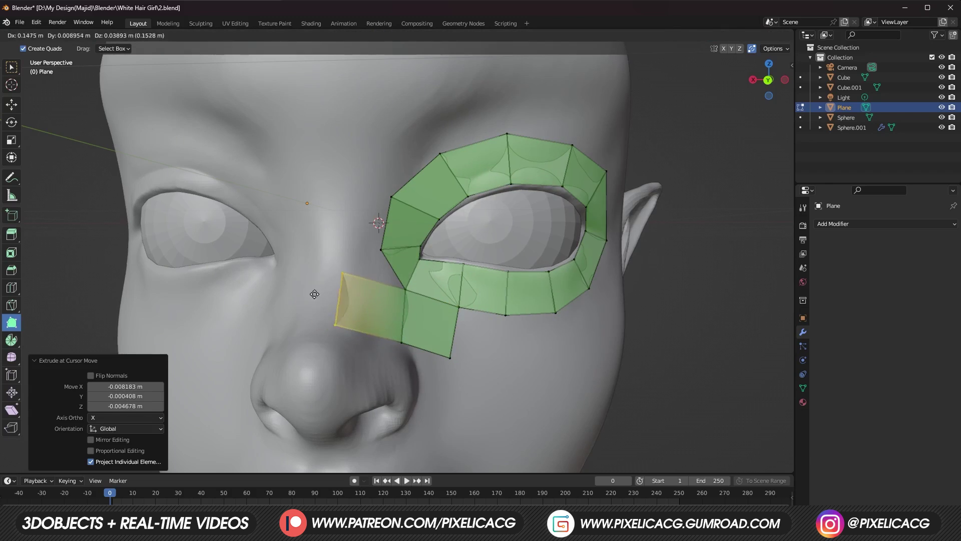
ctrl+drag(314, 294, 316, 295)
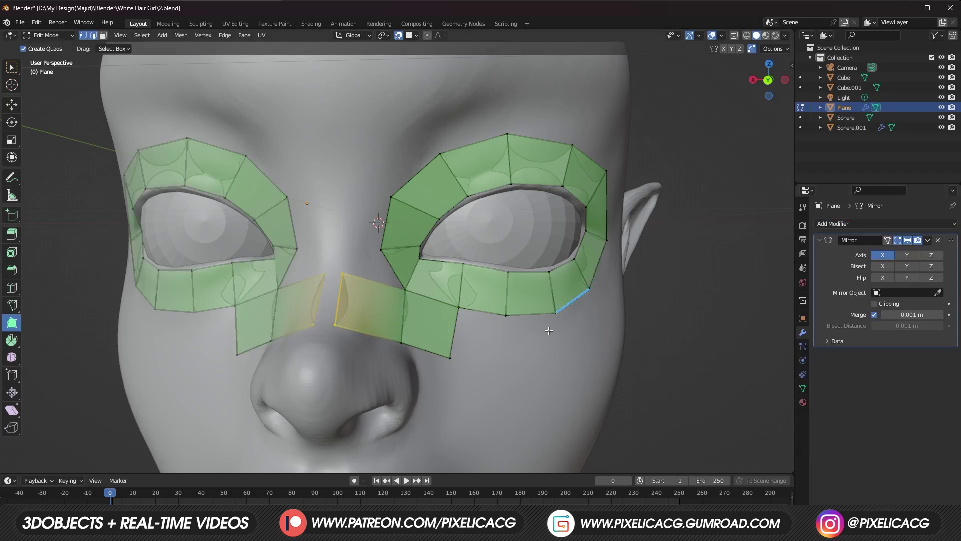
ctrl+drag(376, 326, 373, 336)
ctrl+drag(382, 288, 387, 291)
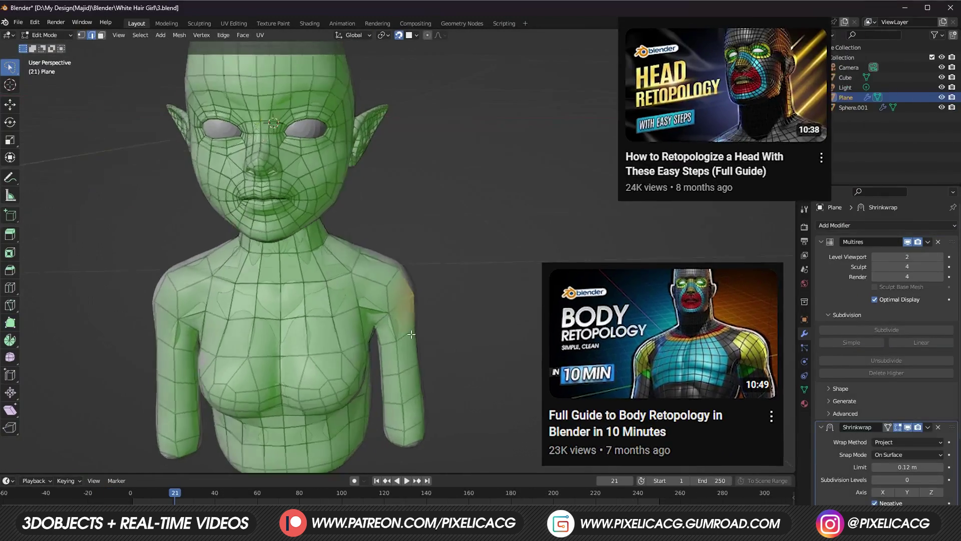
Step: Move the selection along Y, set Multires viewport level to 4 and apply the Shrinkwrap
key(g)
key(y)
click(359, 355)
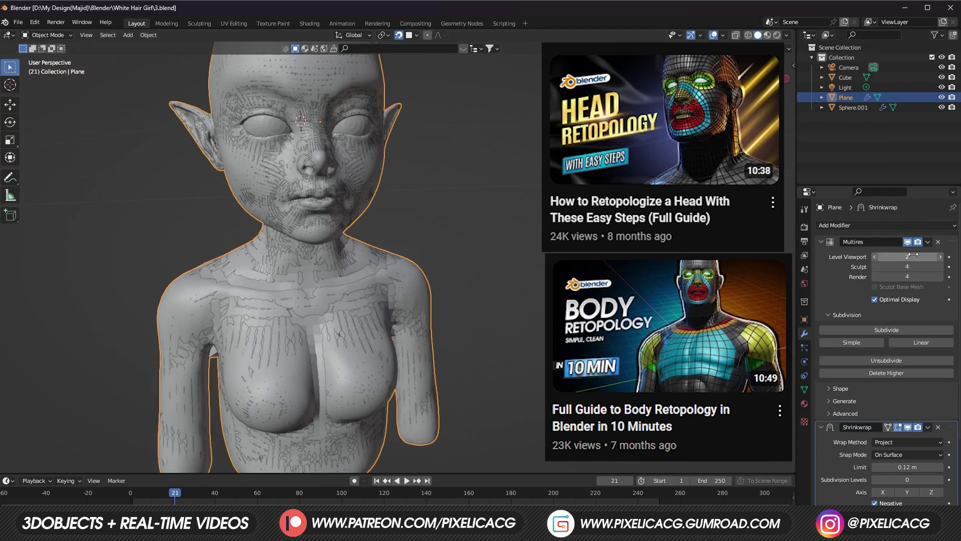
drag(901, 256, 911, 256)
middle_drag(321, 145, 326, 189)
scroll(459, 210, down, 2)
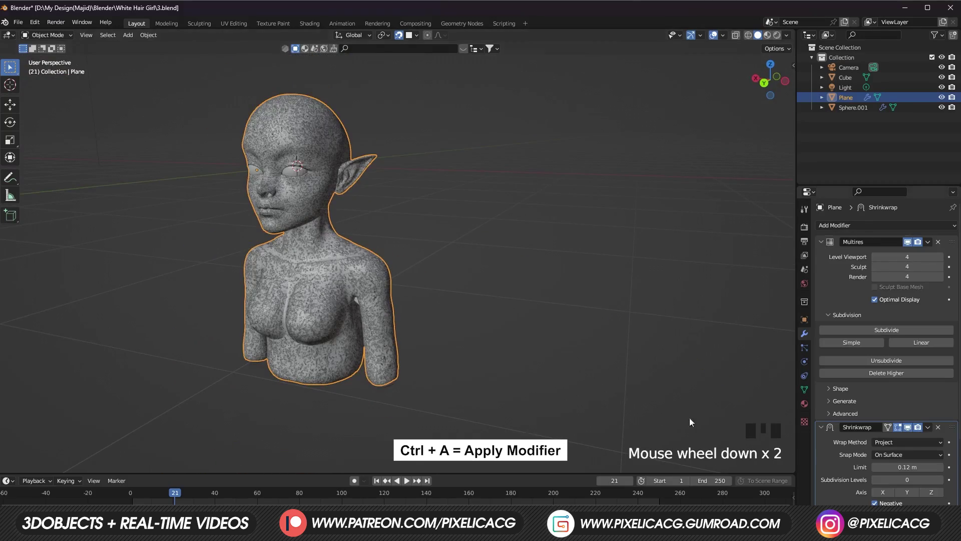
key(ctrl+a)
Step: Smooth the pointed ear's jagged rim and the area beside it, then select the neck edge loop
shift+middle_drag(244, 245, 326, 260)
scroll(420, 152, up, 6)
scroll(420, 151, up, 2)
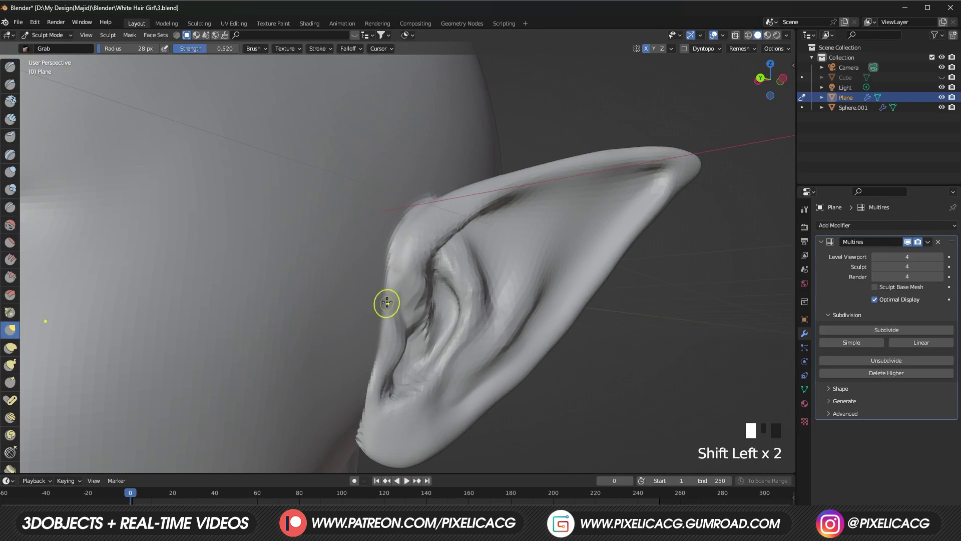
mouse_move(386, 302)
shift+mouse_down()
mouse_move(375, 385)
mouse_move(382, 265)
shift+mouse_up()
mouse_move(381, 266)
middle_down()
mouse_move(425, 223)
mouse_move(425, 235)
middle_up()
shift+drag(426, 235, 427, 281)
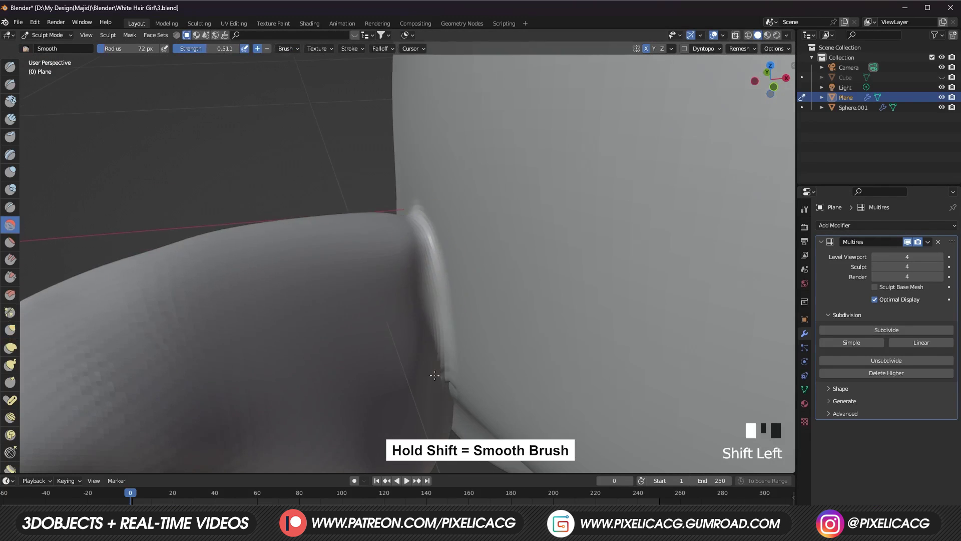
mouse_move(435, 375)
shift+middle_down()
mouse_move(392, 285)
mouse_move(489, 326)
mouse_move(403, 329)
shift+middle_up()
shift+drag(403, 328, 384, 326)
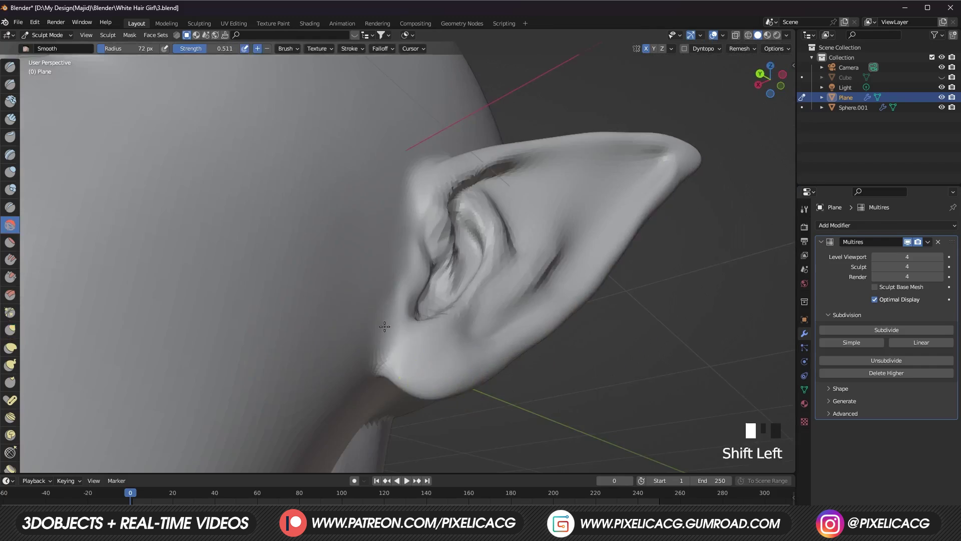
alt+click(277, 272)
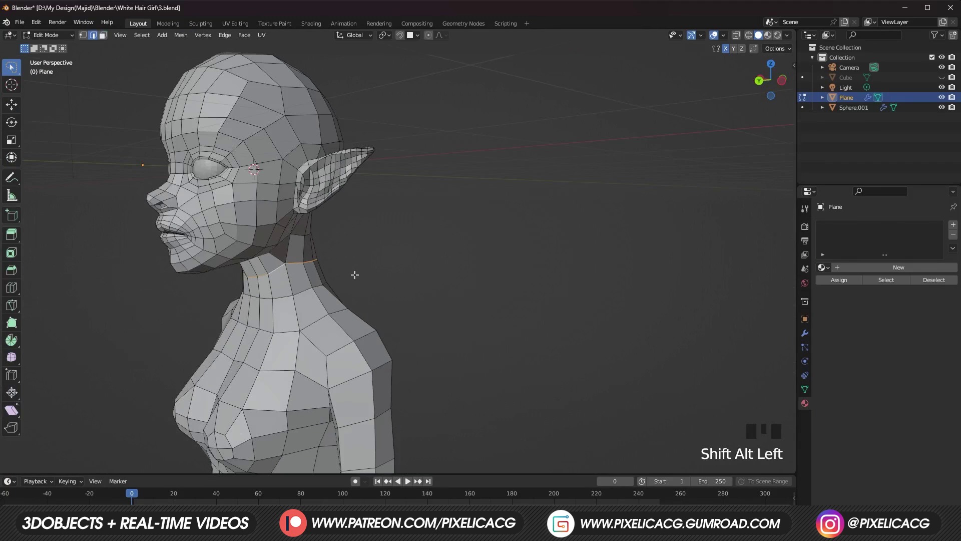
Step: Mark seams on the neck and top loops, unwrap, and scale a UV island
key(u)
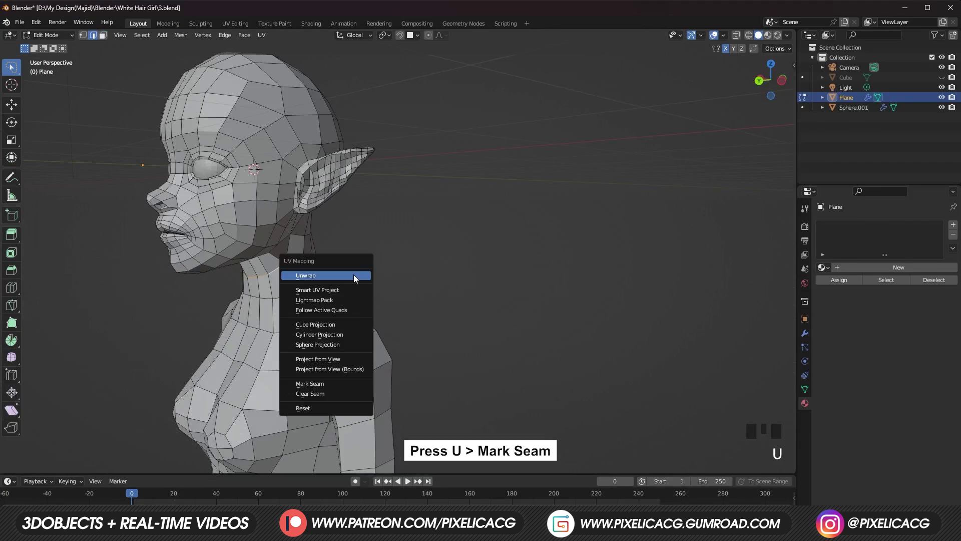
click(310, 382)
middle_drag(319, 381, 400, 307)
scroll(413, 310, up, 4)
ctrl+click(423, 150)
scroll(413, 310, down, 4)
key(u)
click(383, 296)
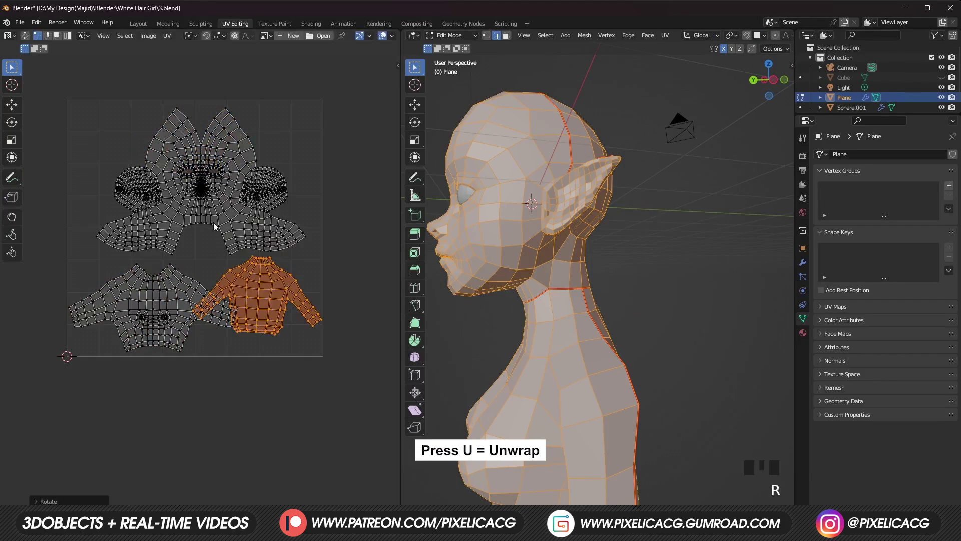
key(l)
key(s)
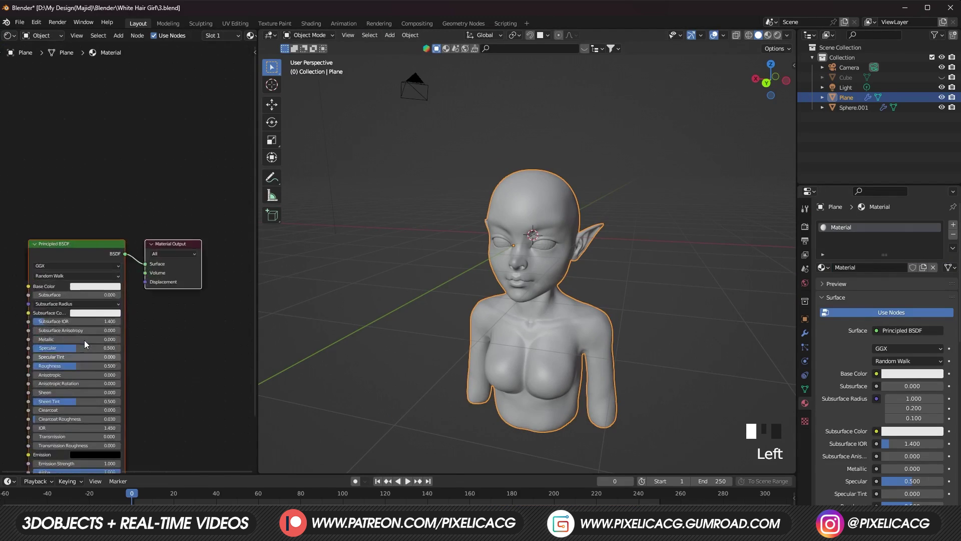
Step: Add an Image Texture node with a new untitled image linked to Base Color
key(shift+a)
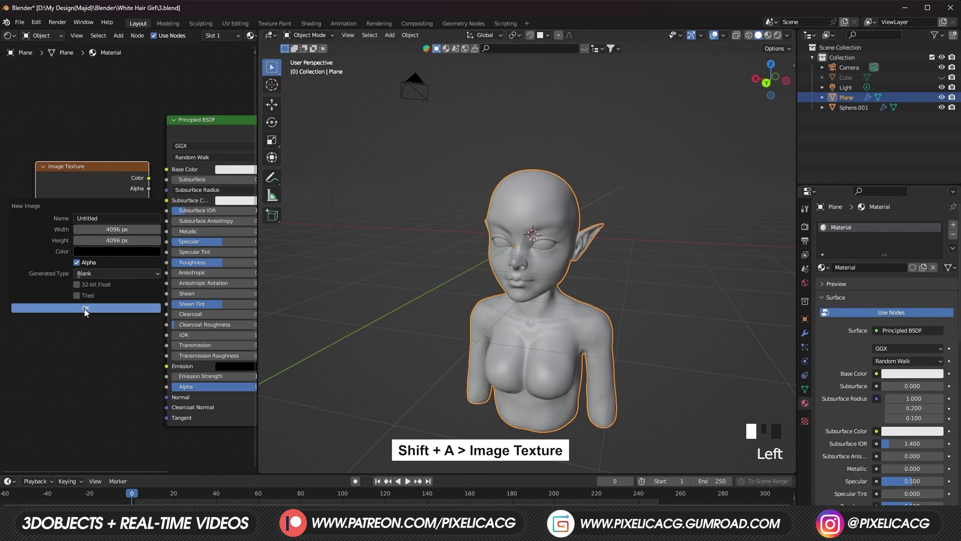
click(85, 308)
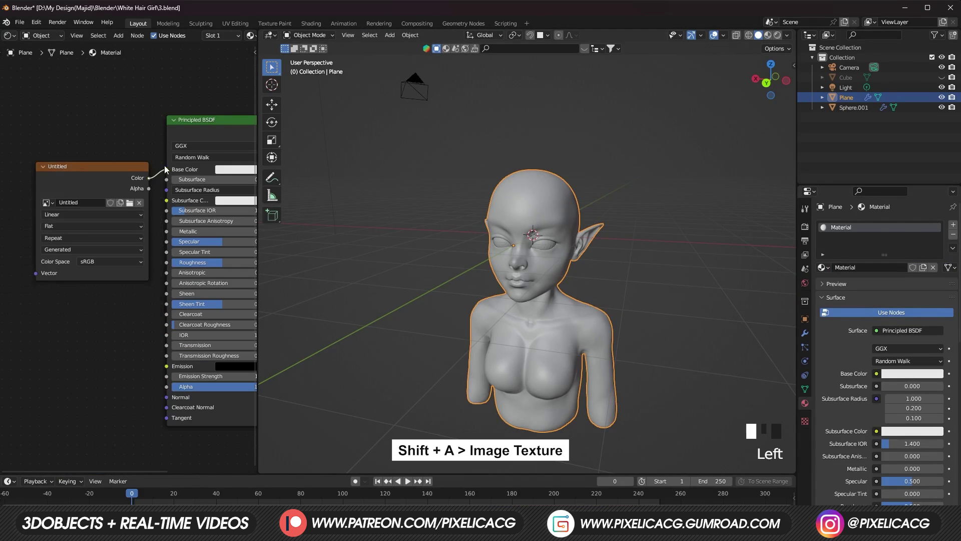
drag(141, 154, 166, 169)
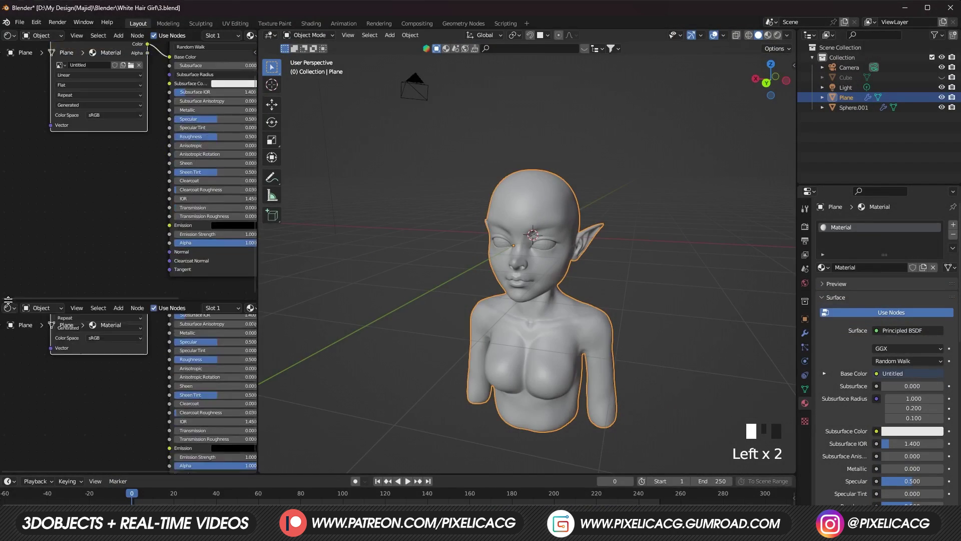
Step: Show the SkinTone palette in a lower Image Editor and enter Texture Paint mode
click(9, 308)
click(34, 346)
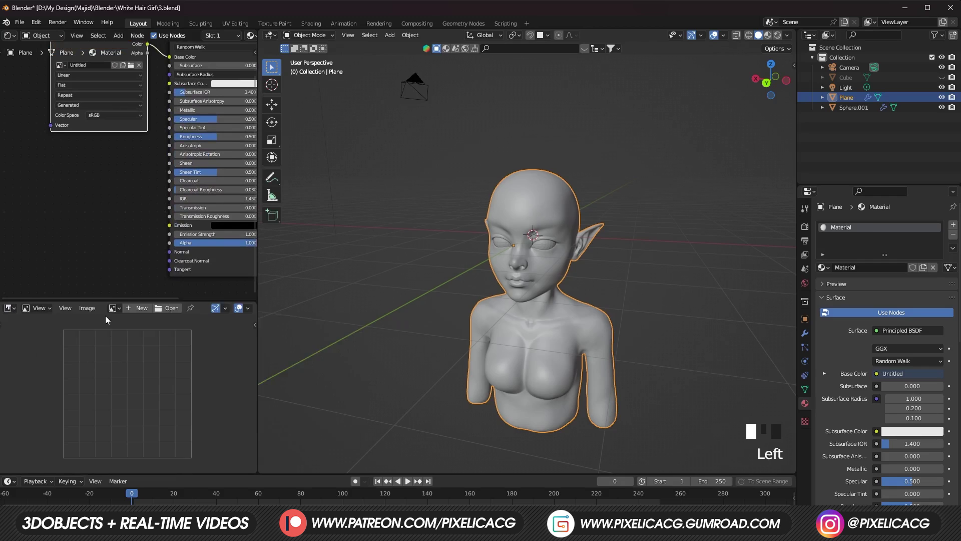
click(161, 308)
key(ctrl+Tab)
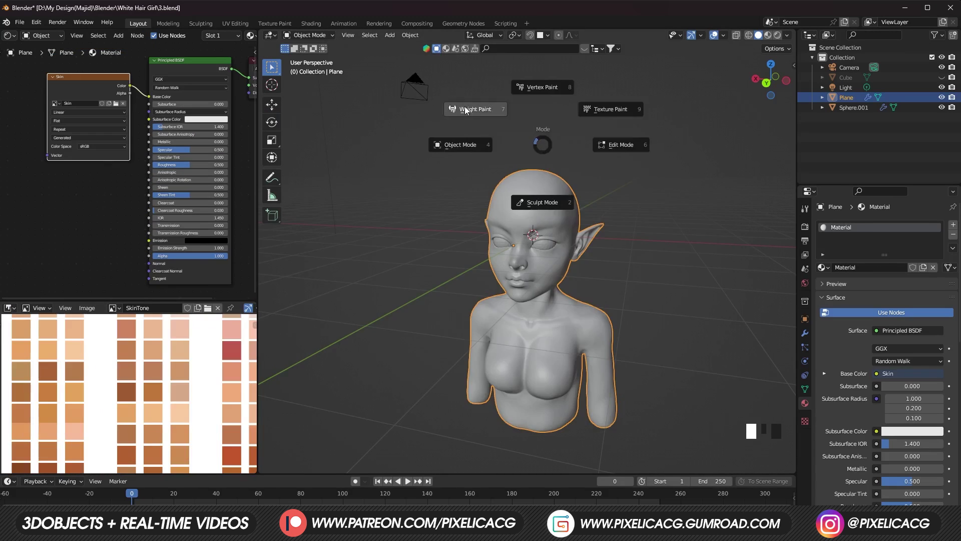
click(608, 107)
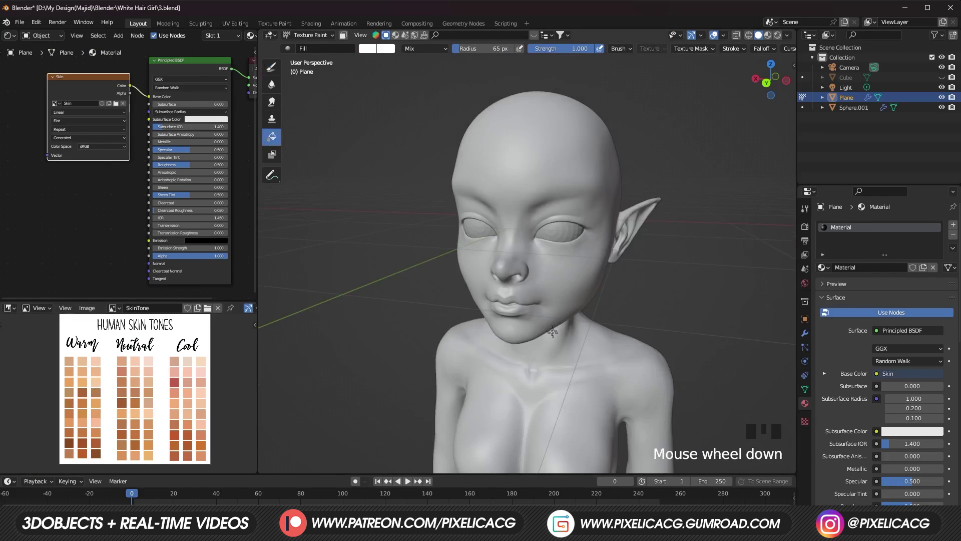
Step: Fill the bust with the skin colour sampled from the palette
middle_drag(506, 270, 536, 266)
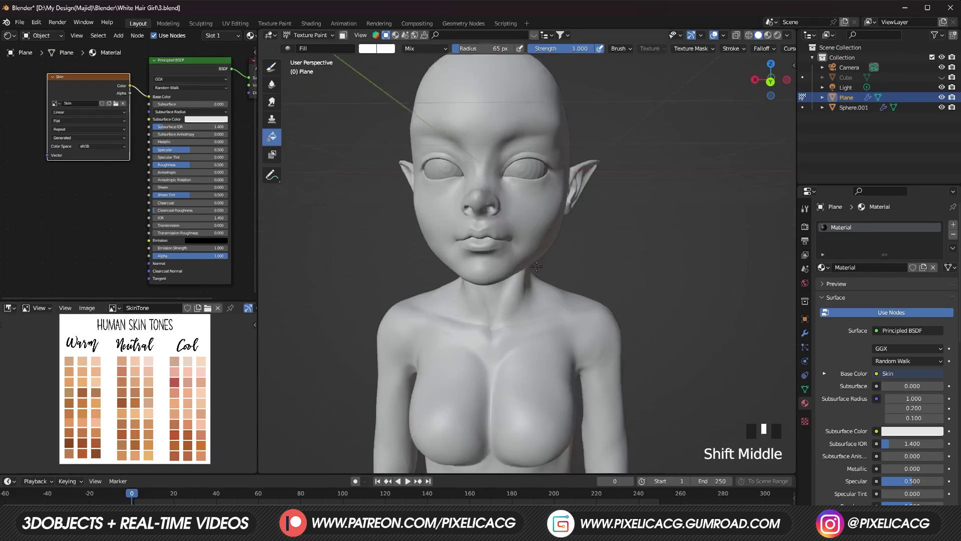
scroll(419, 185, up, 2)
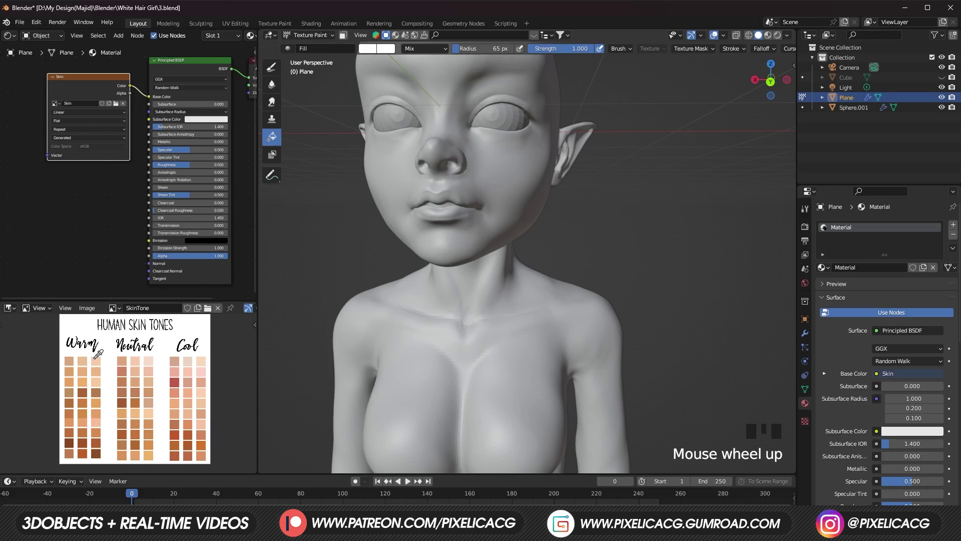
scroll(96, 370, up, 2)
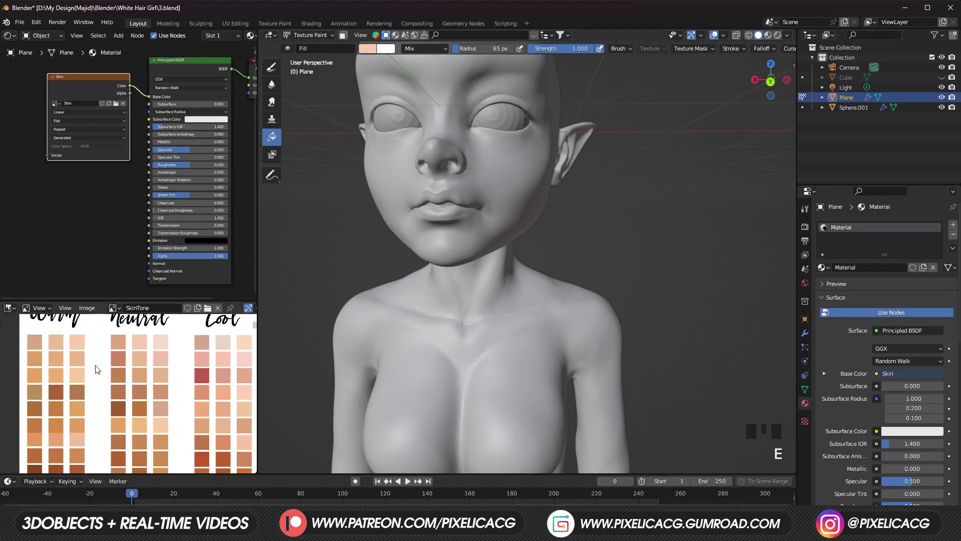
scroll(97, 365, up, 1)
scroll(468, 344, down, 2)
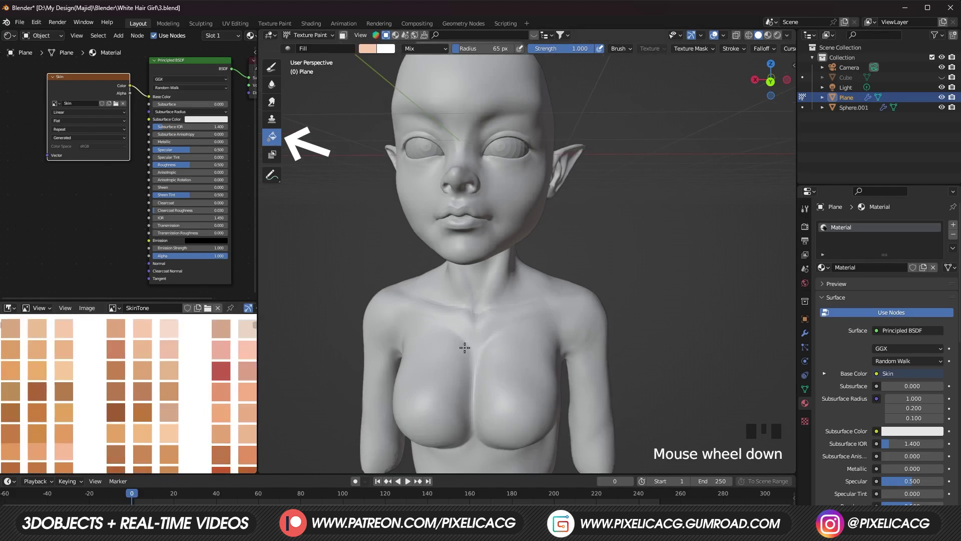
click(476, 318)
scroll(491, 368, up, 2)
scroll(491, 368, up, 1)
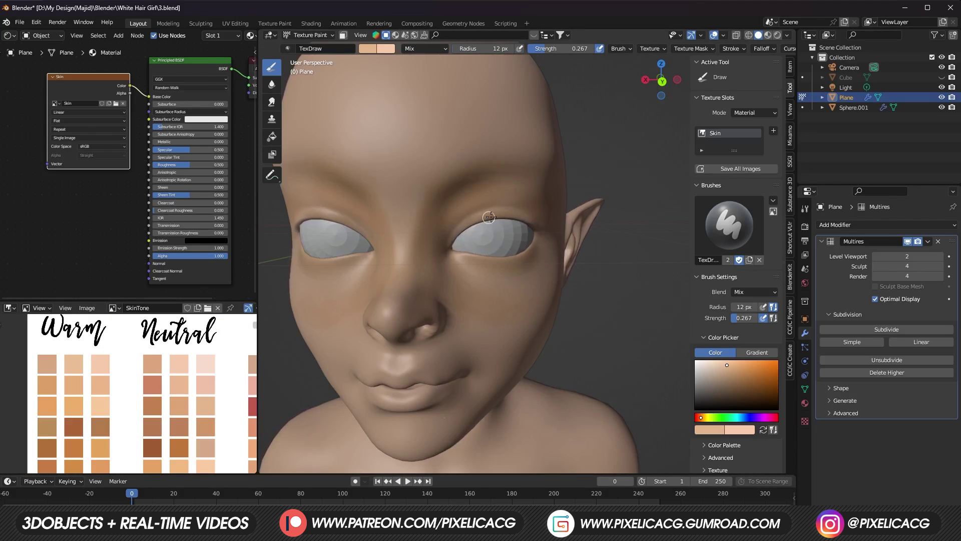
Step: Enlarge the brush and paint warm blush on the cheek and around the lips
middle_drag(497, 224, 433, 228)
key(bracketright)
key(bracketright)
key(bracketright)
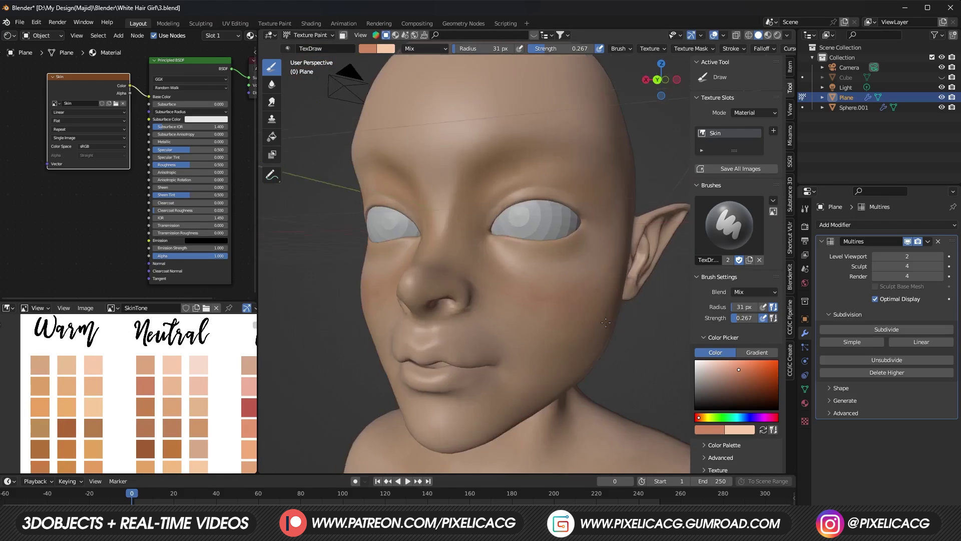
middle_drag(628, 318, 576, 322)
middle_drag(472, 284, 520, 239)
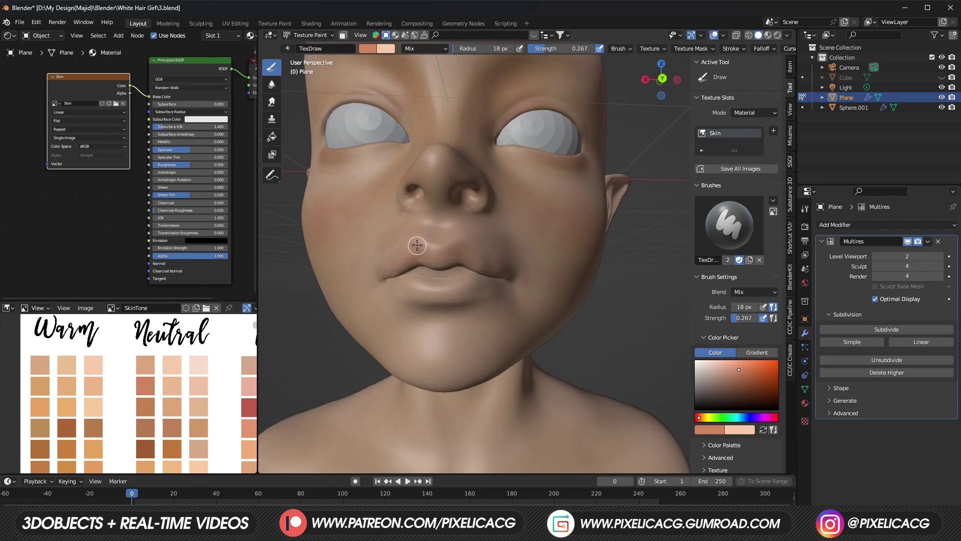
scroll(450, 298, up, 2)
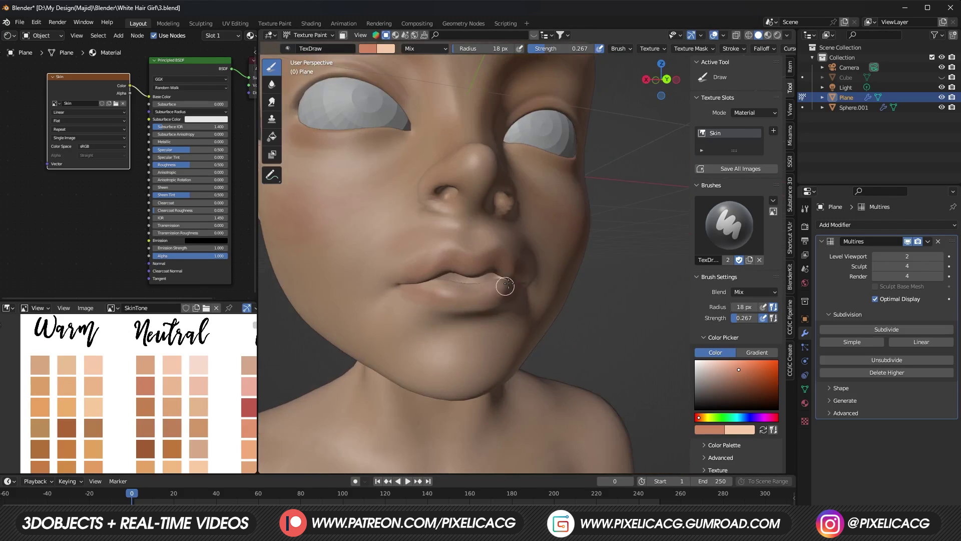
middle_drag(508, 284, 484, 299)
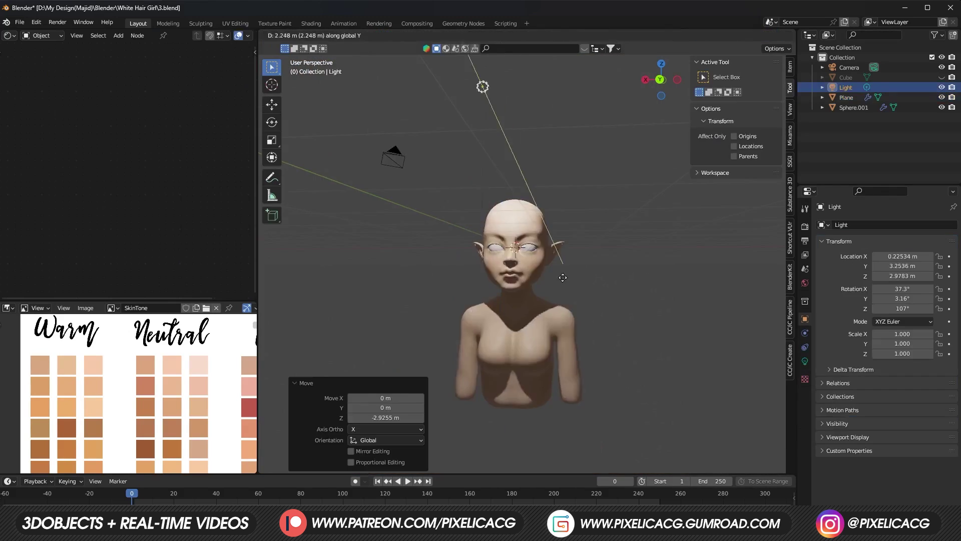
scroll(516, 235, up, 3)
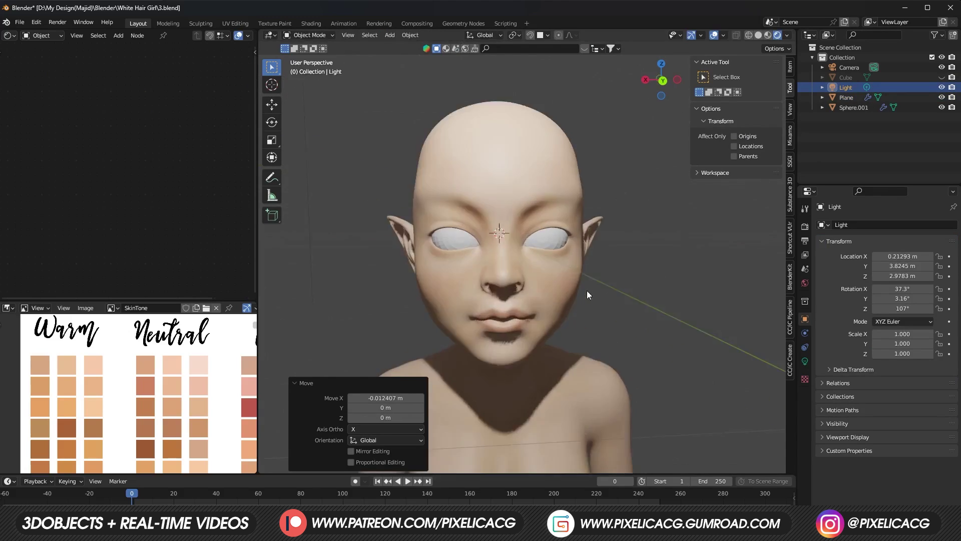
Step: Paint dark eyeliner along the upper eyelid out to its outer corner
scroll(586, 290, down, 3)
click(805, 360)
scroll(558, 266, up, 3)
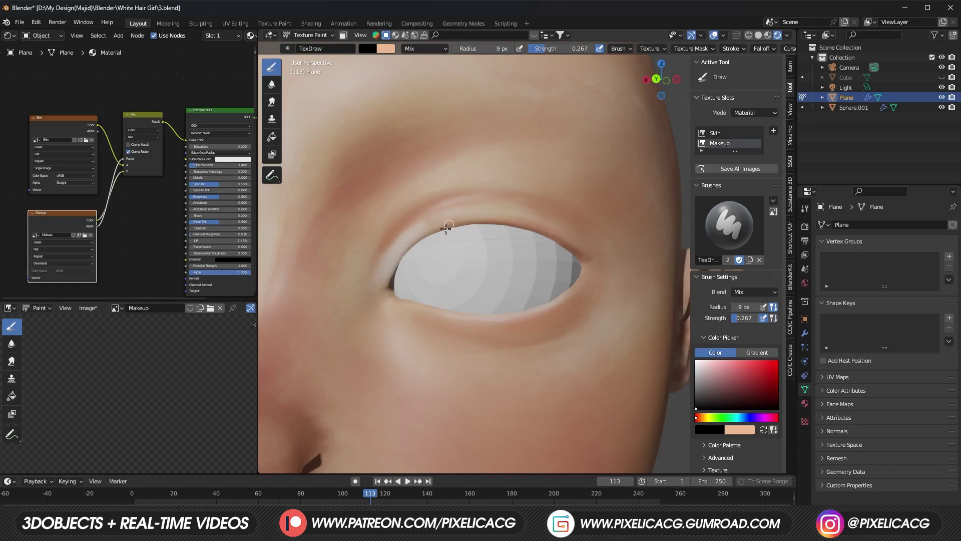
middle_drag(555, 234, 540, 224)
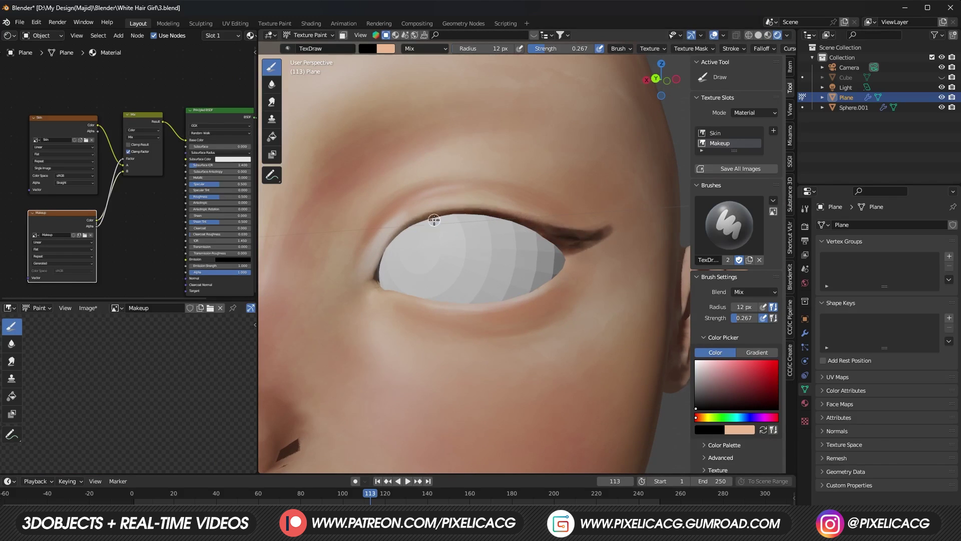
middle_drag(434, 220, 450, 228)
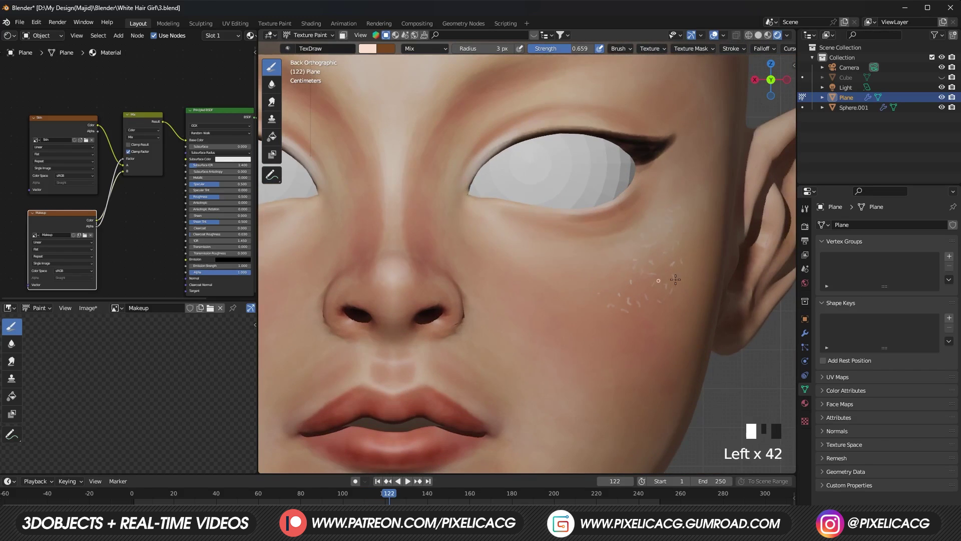
Step: Dab small freckles beside the nose and across both cheeks
scroll(586, 259, down, 1)
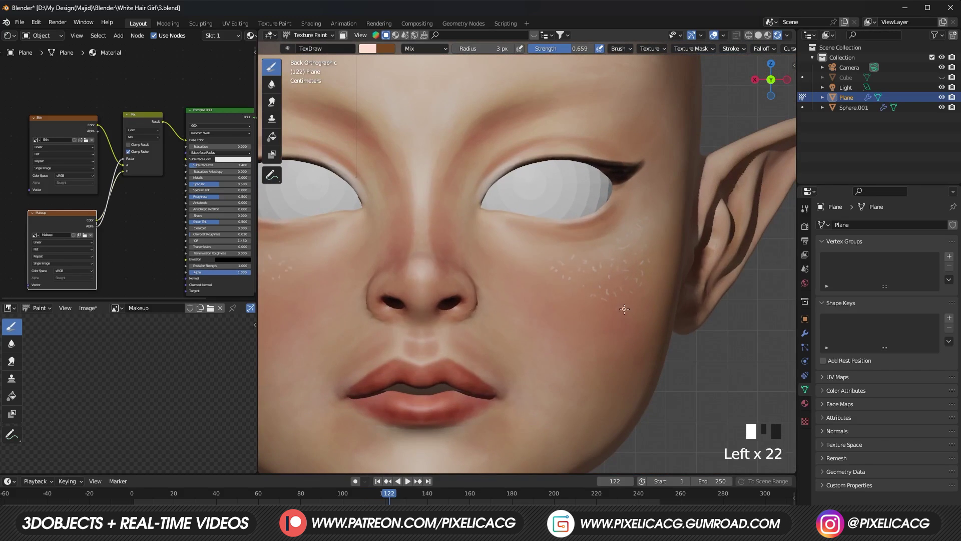
click(548, 279)
click(547, 281)
mouse_move(625, 309)
shift+middle_down()
mouse_move(551, 280)
mouse_move(548, 311)
mouse_move(500, 260)
shift+middle_up()
click(548, 279)
shift+middle_drag(501, 261, 445, 222)
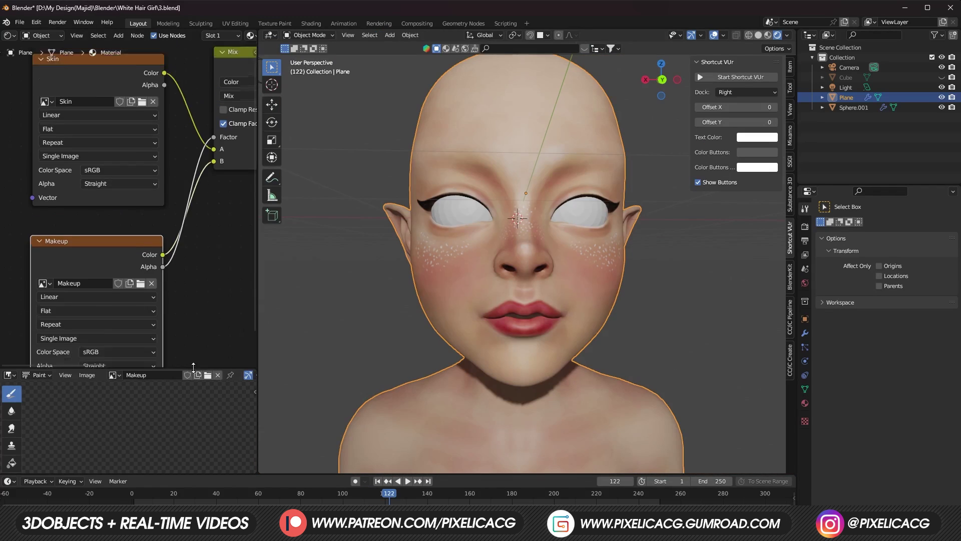
scroll(127, 170, down, 2)
Step: Add an Image Texture with a new 4096 px 'Roughness' image linked to Roughness
key(shift+a)
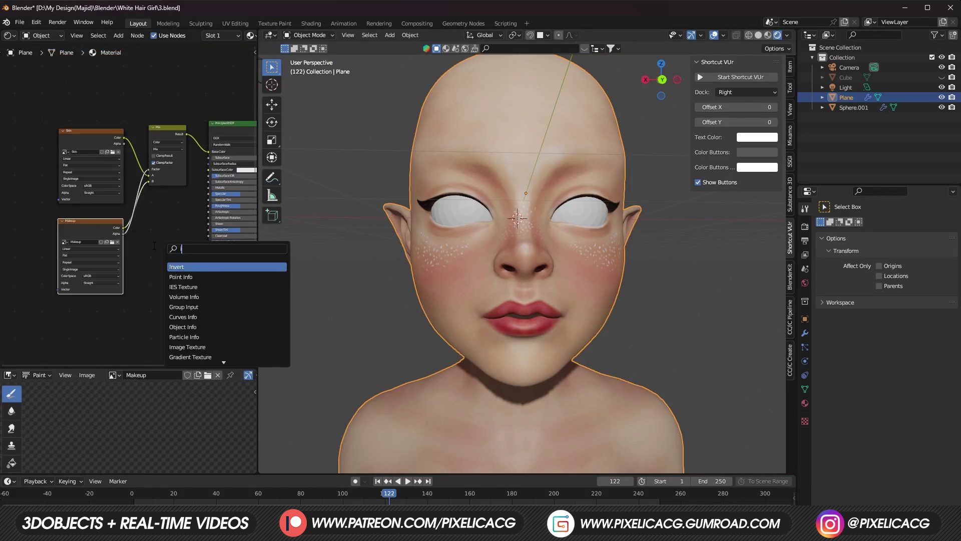
click(200, 315)
click(85, 321)
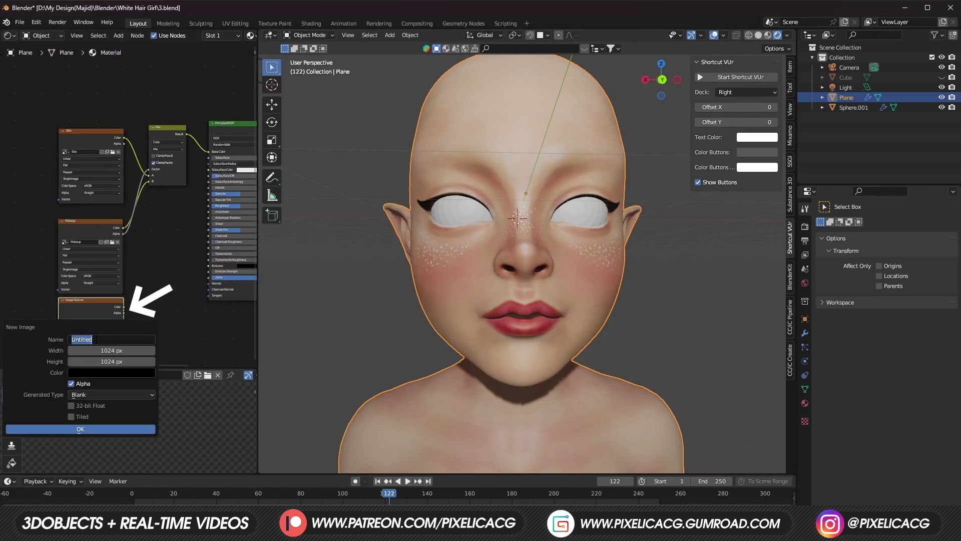
click(67, 431)
mouse_move(123, 306)
mouse_down()
mouse_move(180, 277)
mouse_move(209, 205)
mouse_up()
Step: Paint both lips darker on the roughness map, then set a 45 px brush
key(ctrl+Tab)
ctrl+middle_drag(520, 310, 520, 280)
mouse_move(429, 322)
mouse_down()
mouse_move(524, 304)
mouse_move(536, 317)
mouse_move(515, 363)
mouse_move(530, 375)
mouse_up()
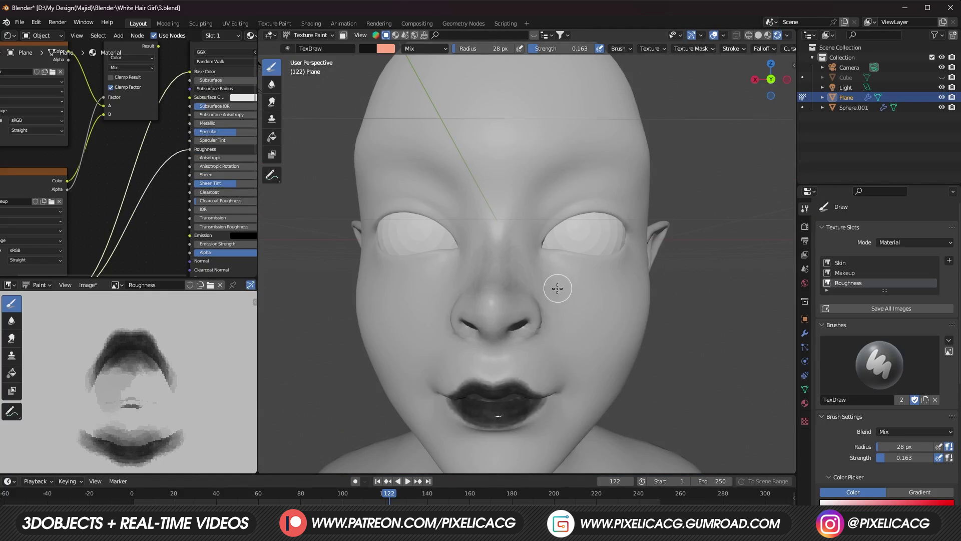
key(f)
click(575, 291)
middle_drag(575, 290, 583, 297)
Step: Paint more freckles across the cheek toward the ear
middle_drag(390, 431, 350, 408)
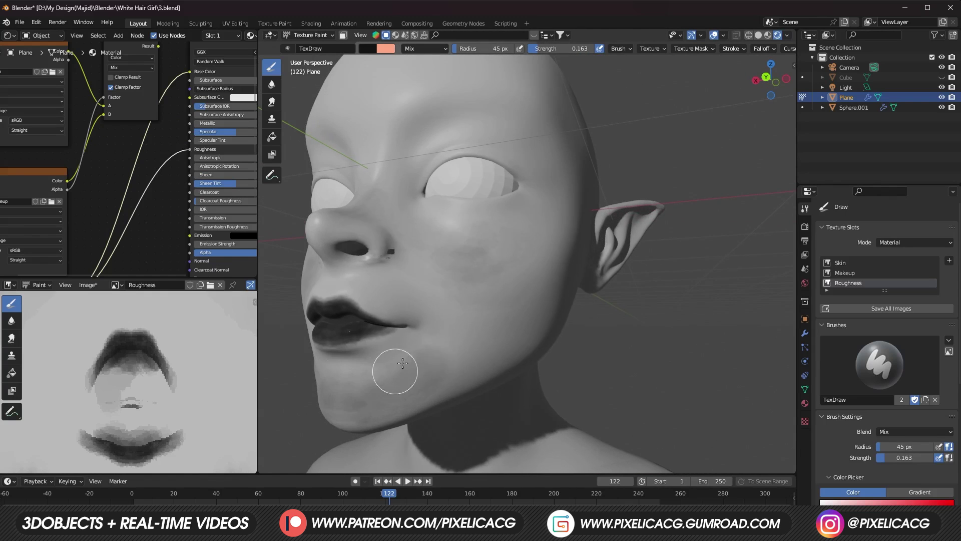
middle_drag(420, 258, 490, 253)
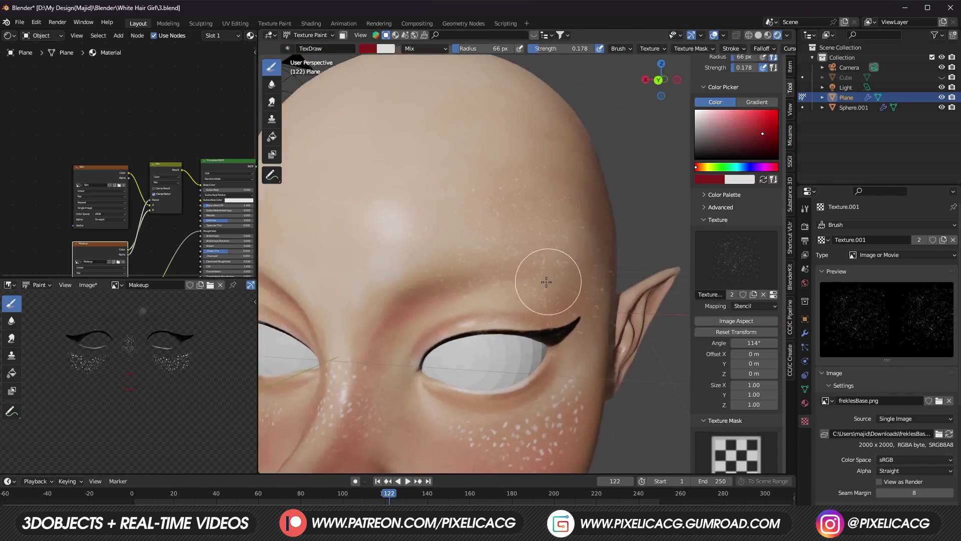
mouse_move(548, 280)
middle_down()
mouse_move(548, 261)
mouse_move(500, 280)
mouse_move(489, 311)
mouse_move(547, 289)
middle_up()
scroll(507, 274, up, 2)
scroll(502, 308, up, 2)
scroll(549, 289, down, 2)
drag(549, 290, 511, 299)
middle_drag(513, 301, 543, 279)
scroll(542, 279, up, 4)
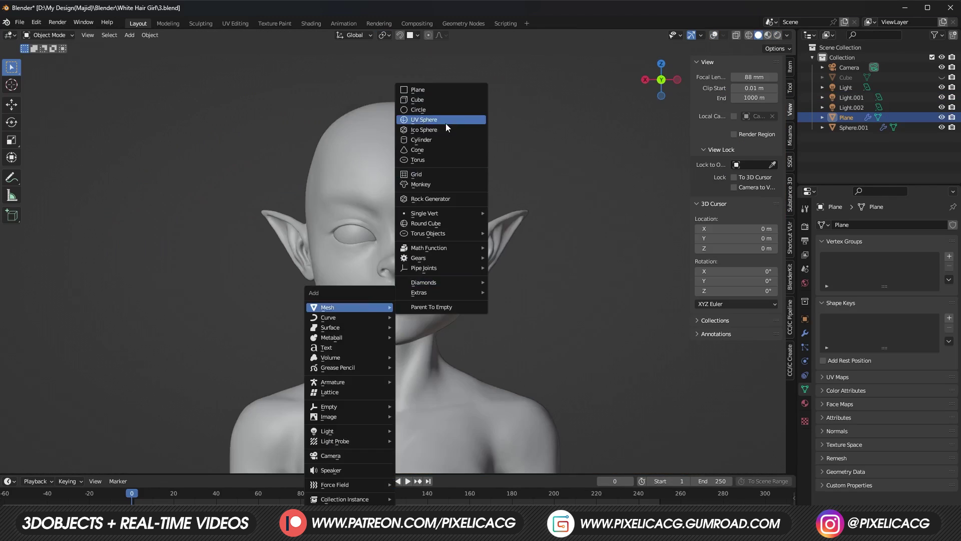
Step: Add a UV sphere and move it up along Z over the head
click(442, 121)
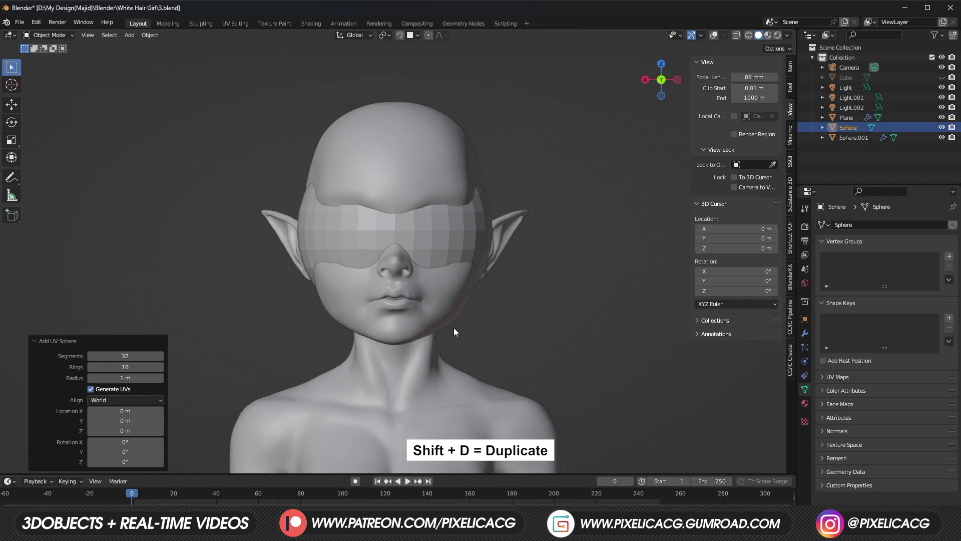
key(g)
key(z)
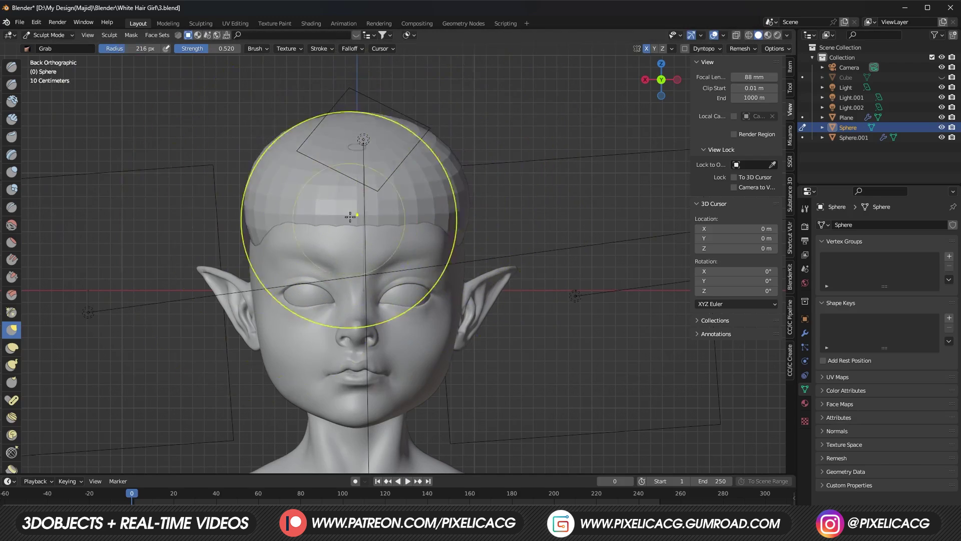
Step: Pull the hair cap down to the shoulders and reshape the forehead line with a 52 px brush
mouse_move(350, 208)
middle_down()
mouse_move(407, 304)
mouse_move(343, 290)
middle_up()
drag(343, 290, 320, 401)
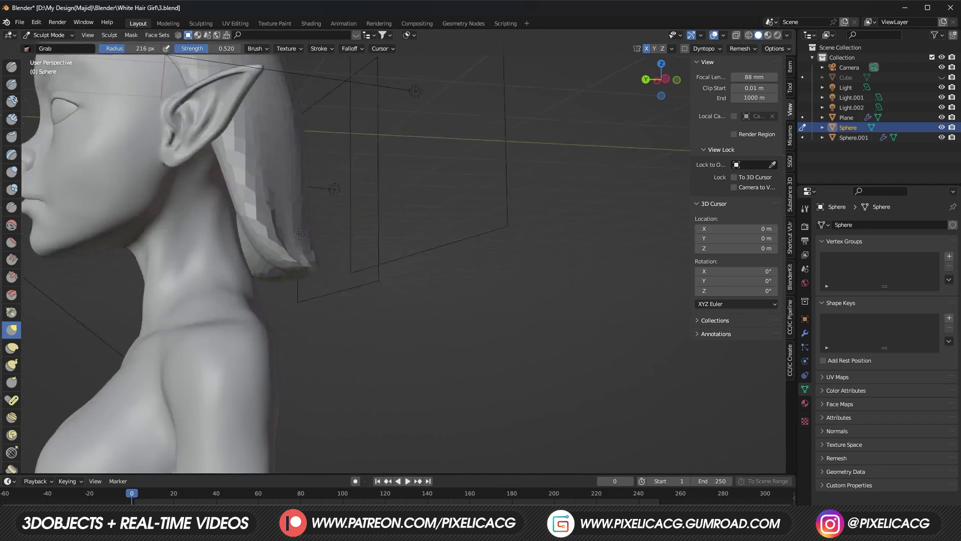
mouse_move(321, 400)
middle_down()
mouse_move(796, 123)
mouse_move(343, 193)
mouse_move(370, 210)
middle_up()
key(f)
drag(375, 200, 374, 235)
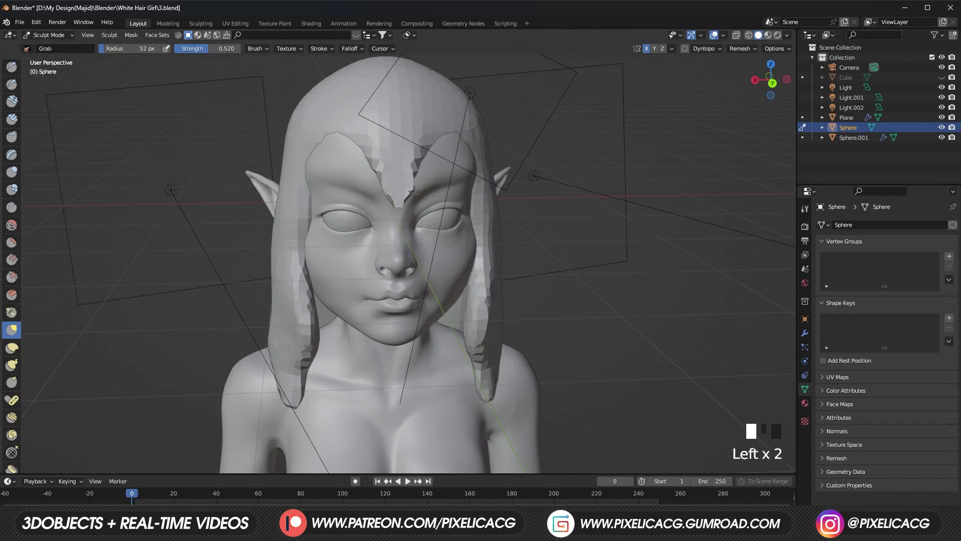
middle_drag(375, 236, 374, 240)
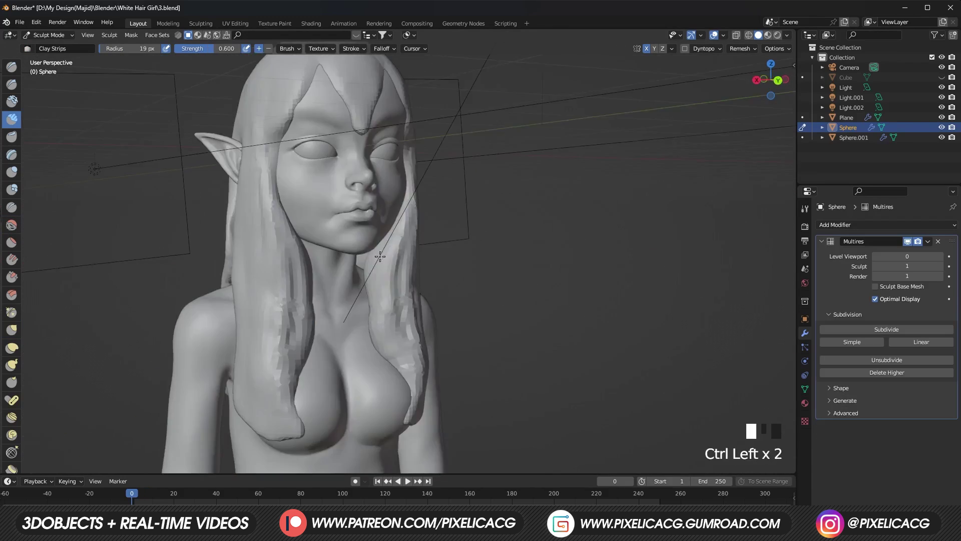
mouse_move(350, 251)
middle_down()
mouse_move(261, 382)
mouse_move(320, 280)
mouse_move(335, 291)
middle_up()
Step: Carve strand grooves and build up strands across the hair with Clay Strips and Crease brushes
ctrl+click(311, 208)
click(320, 215)
middle_drag(320, 215, 382, 279)
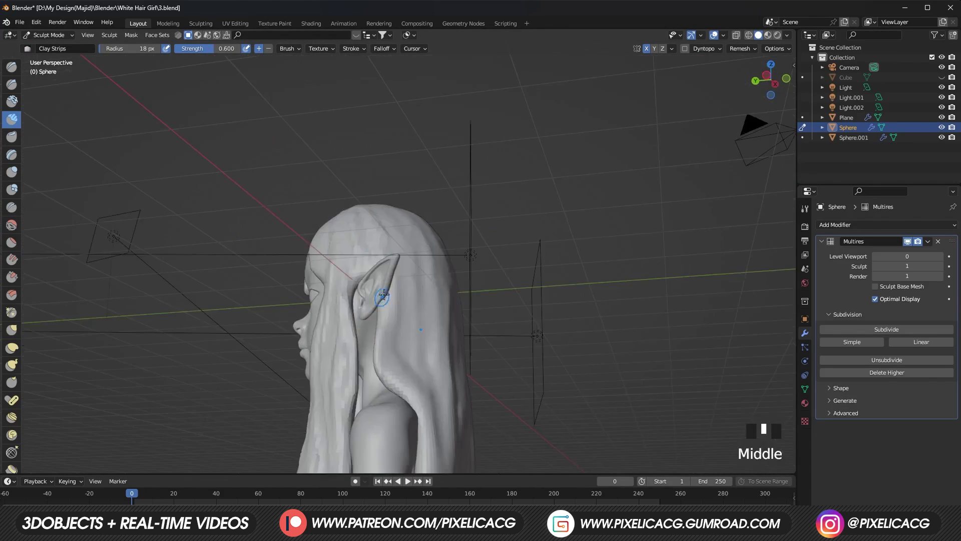
click(416, 235)
mouse_move(416, 234)
middle_down()
mouse_move(283, 293)
mouse_move(300, 280)
mouse_move(283, 272)
mouse_move(350, 294)
mouse_move(476, 298)
mouse_move(450, 265)
middle_up()
key(shift+c)
click(290, 281)
key(c)
ctrl+click(450, 266)
click(351, 240)
mouse_move(350, 240)
middle_down()
mouse_move(282, 215)
mouse_move(320, 260)
middle_up()
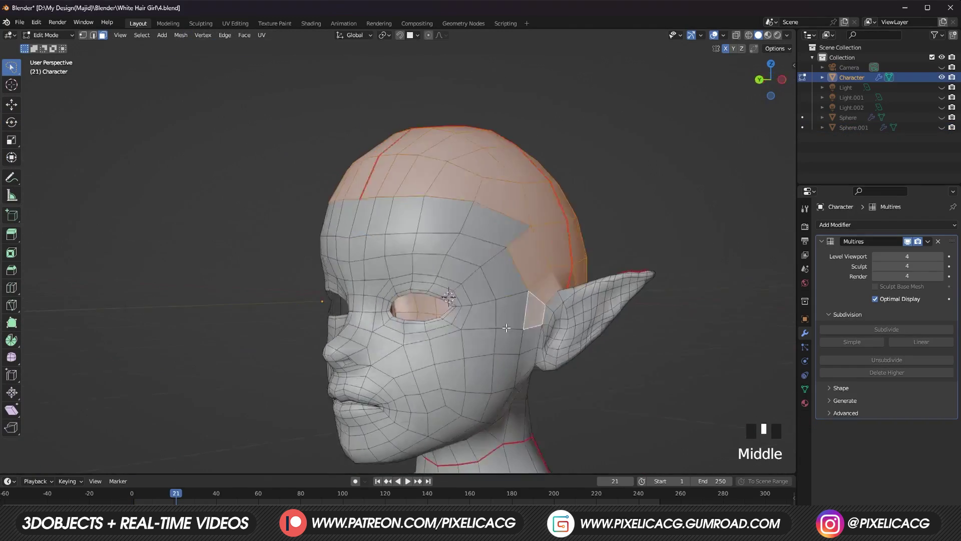
mouse_move(551, 325)
middle_down()
mouse_move(675, 326)
mouse_move(565, 341)
middle_up()
Step: Duplicate the scalp faces in place and separate them into their own object
key(shift+d)
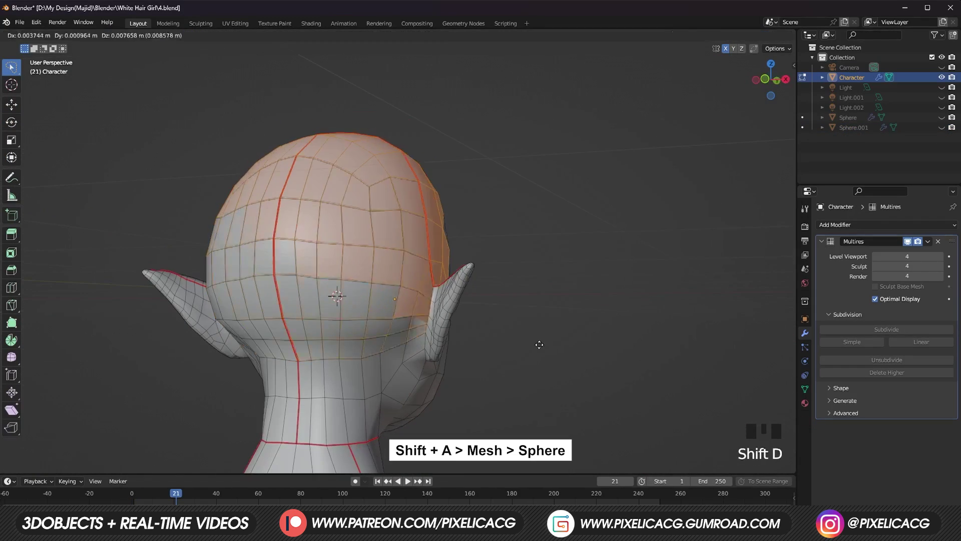
right_click(547, 322)
key(p)
click(549, 323)
key(Tab)
Step: Select the hair object and turn on X-ray see-through view
mouse_move(505, 286)
middle_down()
mouse_move(470, 327)
mouse_move(392, 187)
middle_up()
click(392, 188)
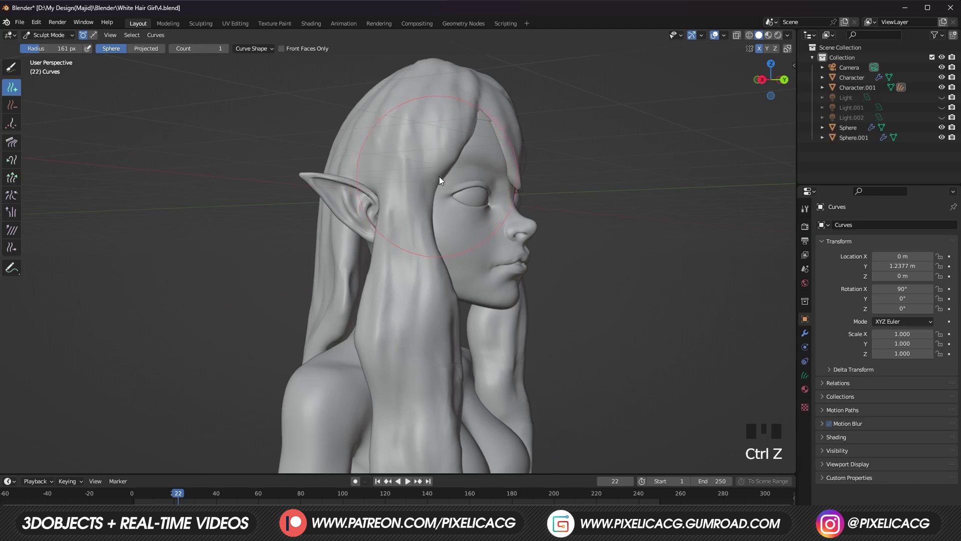
scroll(439, 177, up, 2)
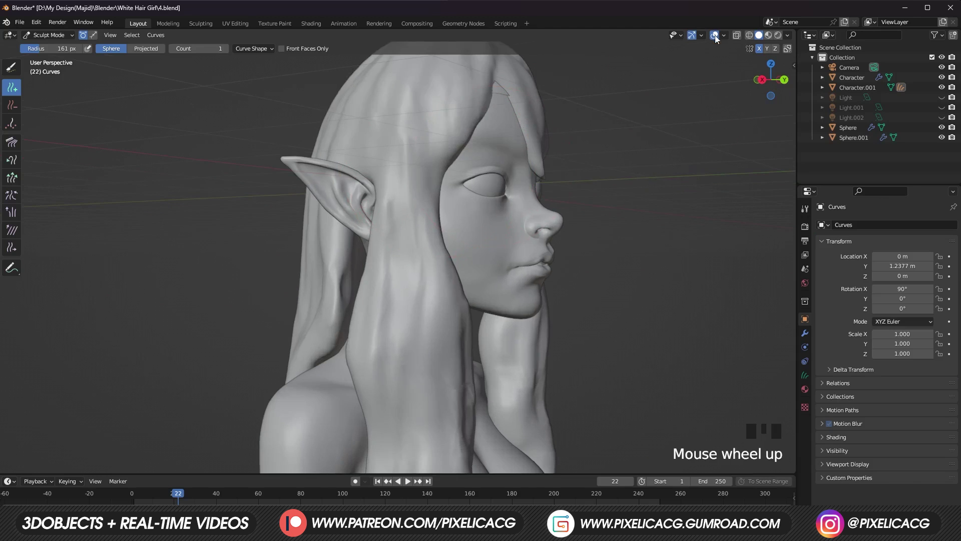
click(739, 35)
middle_drag(551, 210, 500, 221)
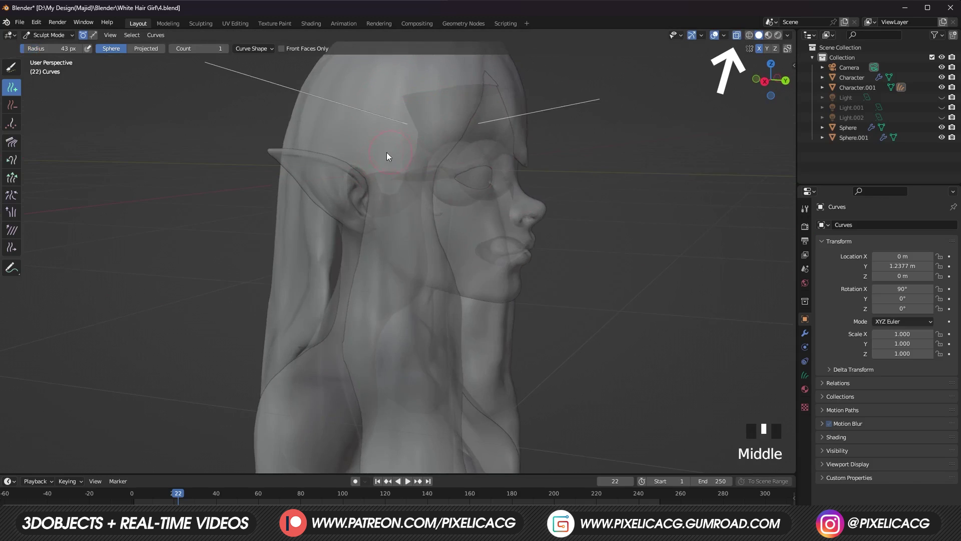
Step: Enlarge the Comb brush and comb the guide curves down the front and sides of the hair
key(g)
key(f)
click(350, 235)
drag(351, 236, 243, 300)
mouse_move(243, 301)
middle_down()
mouse_move(407, 307)
mouse_move(382, 165)
mouse_move(310, 130)
middle_up()
click(19, 73)
click(11, 142)
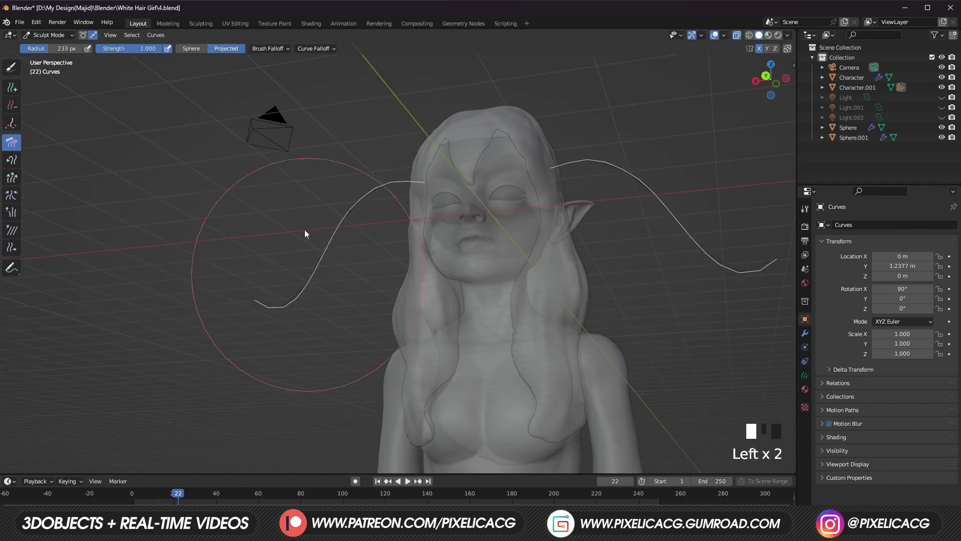
middle_drag(305, 229, 339, 215)
drag(339, 215, 418, 239)
mouse_move(418, 240)
middle_down()
mouse_move(428, 375)
mouse_move(576, 361)
middle_up()
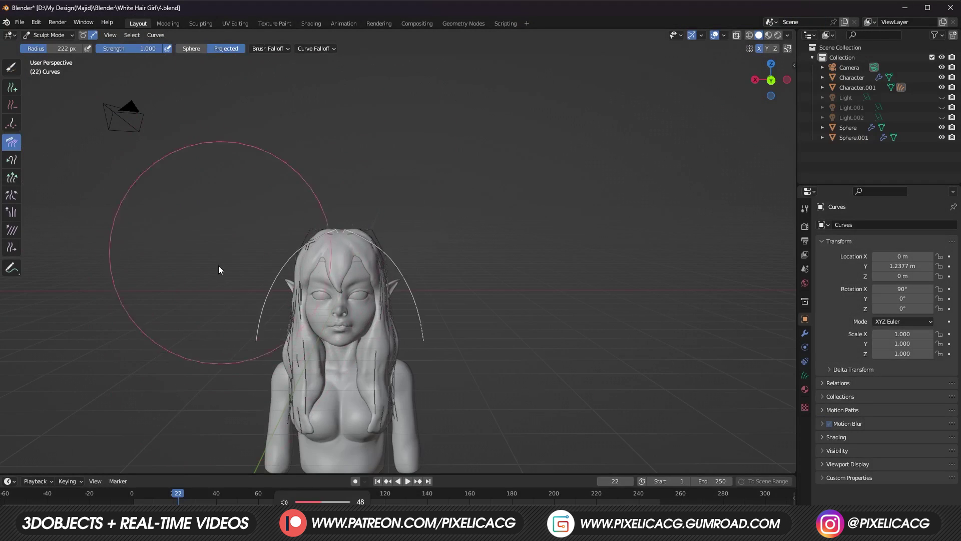
mouse_move(219, 269)
middle_down()
mouse_move(417, 318)
mouse_move(376, 318)
mouse_move(293, 264)
mouse_move(353, 293)
mouse_move(23, 208)
middle_up()
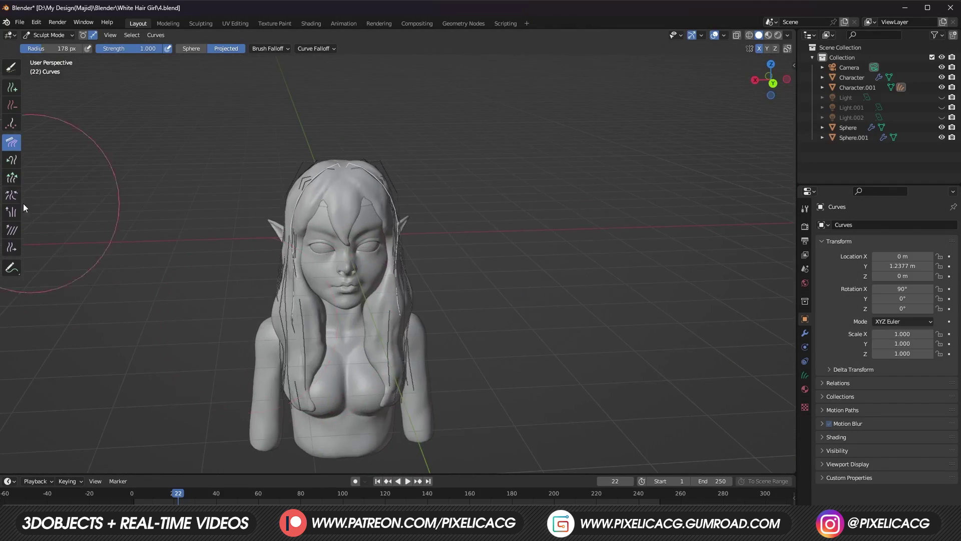
Step: Set the interpolated hair curve density to 2000
middle_drag(291, 351, 464, 280)
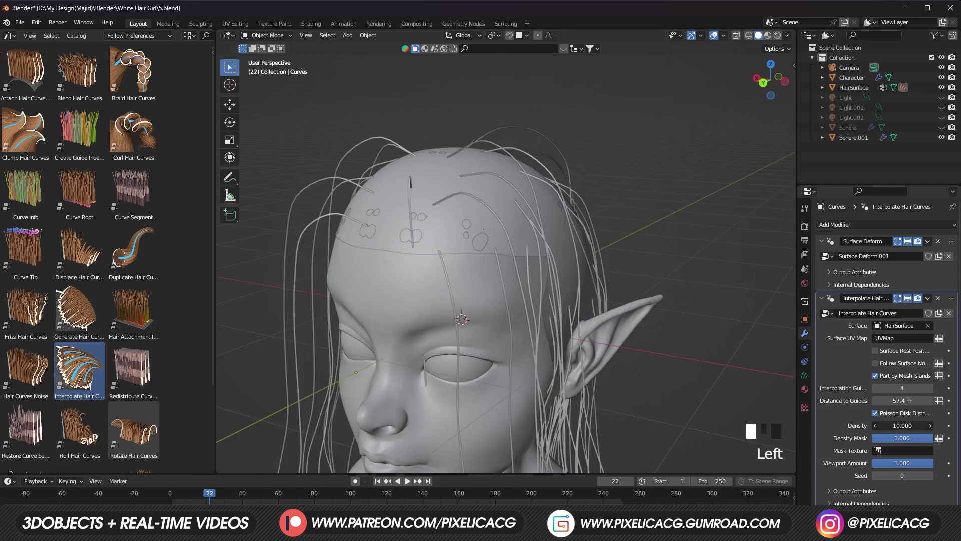
drag(891, 425, 896, 430)
key(Return)
Step: Bevel the scalp edges to form hair partings
middle_drag(551, 300, 622, 305)
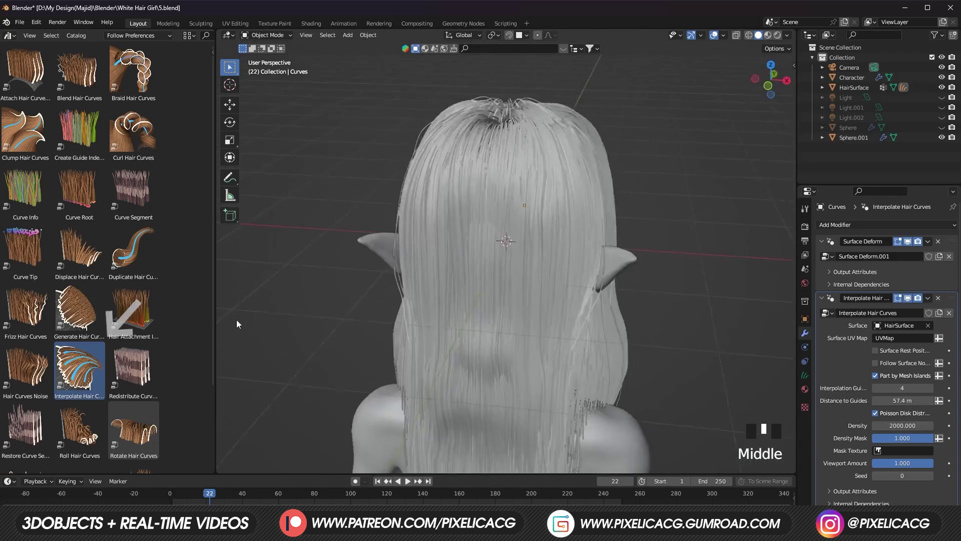
key(ctrl+b)
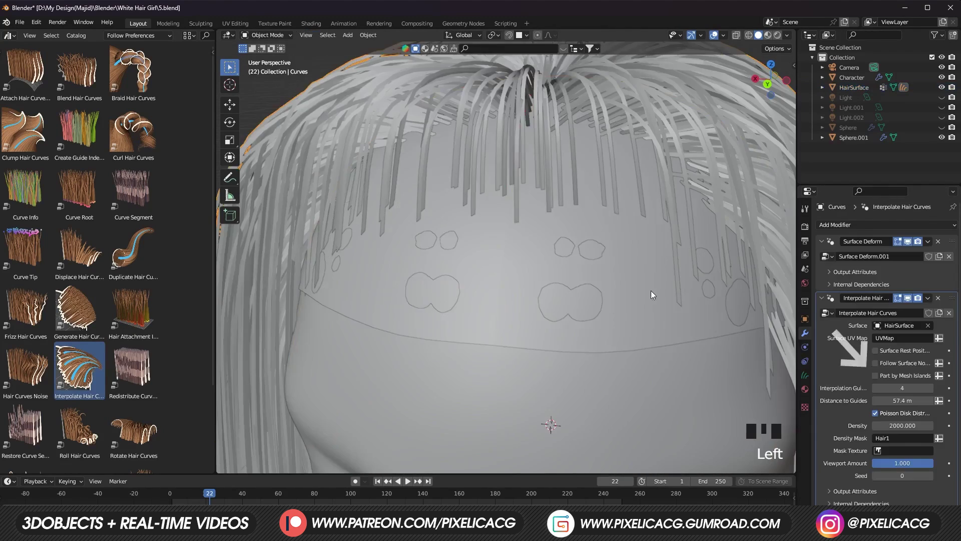
shift+middle_drag(655, 296, 641, 285)
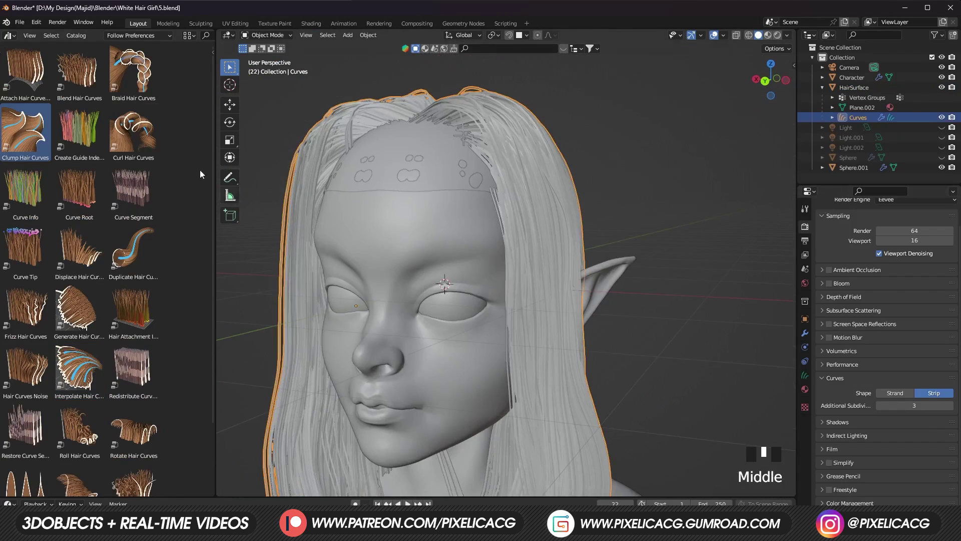
Step: Add a further hair curves layer and comb its new strands over the scalp
click(133, 70)
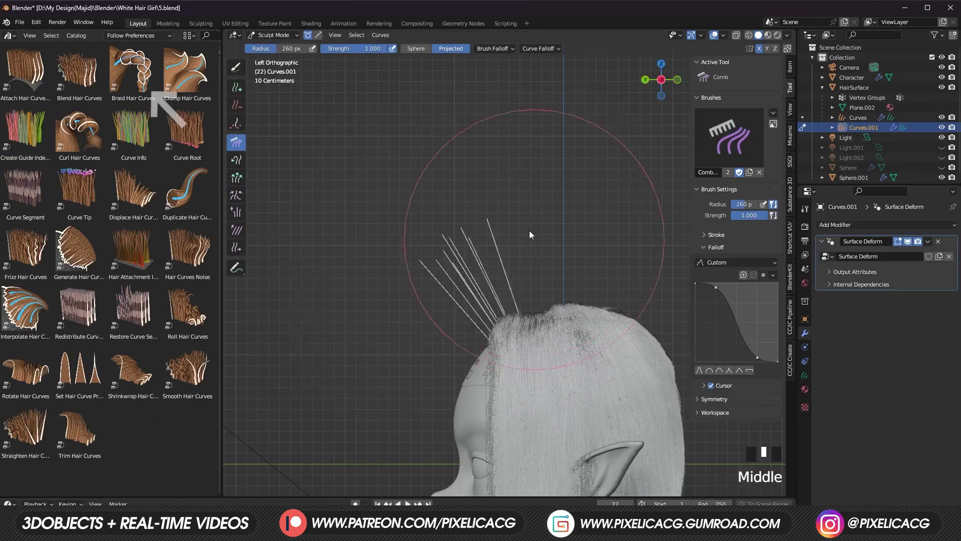
drag(530, 230, 389, 363)
middle_drag(389, 363, 560, 391)
drag(560, 391, 572, 396)
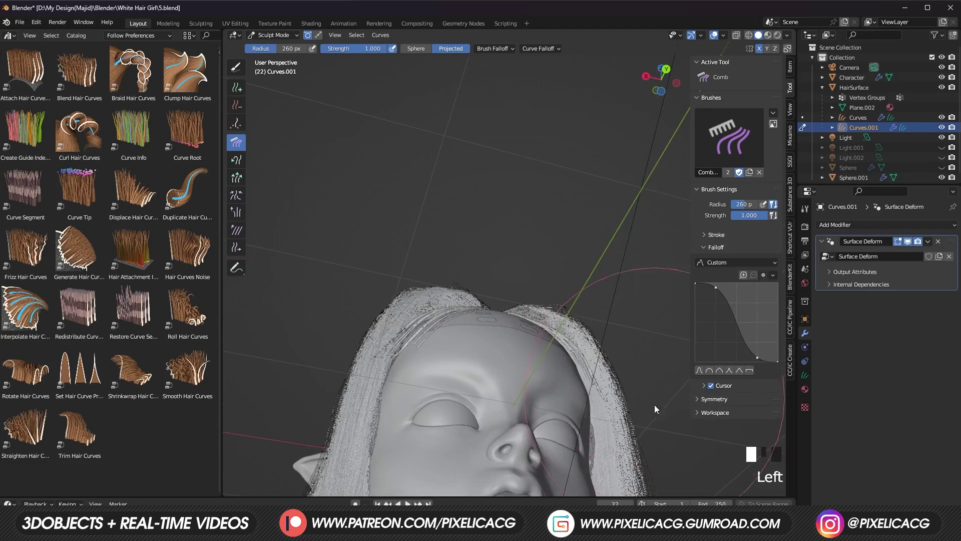
click(654, 405)
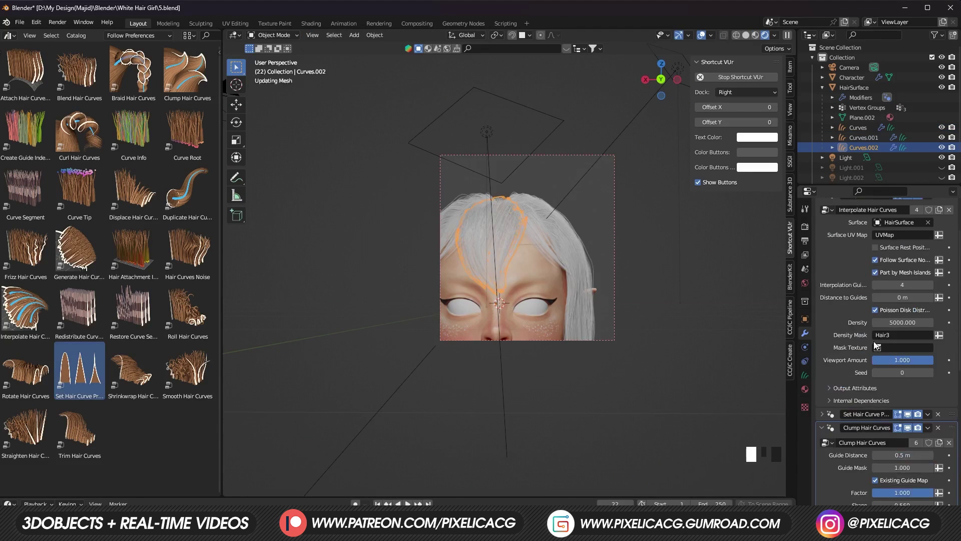
scroll(678, 354, down, 1)
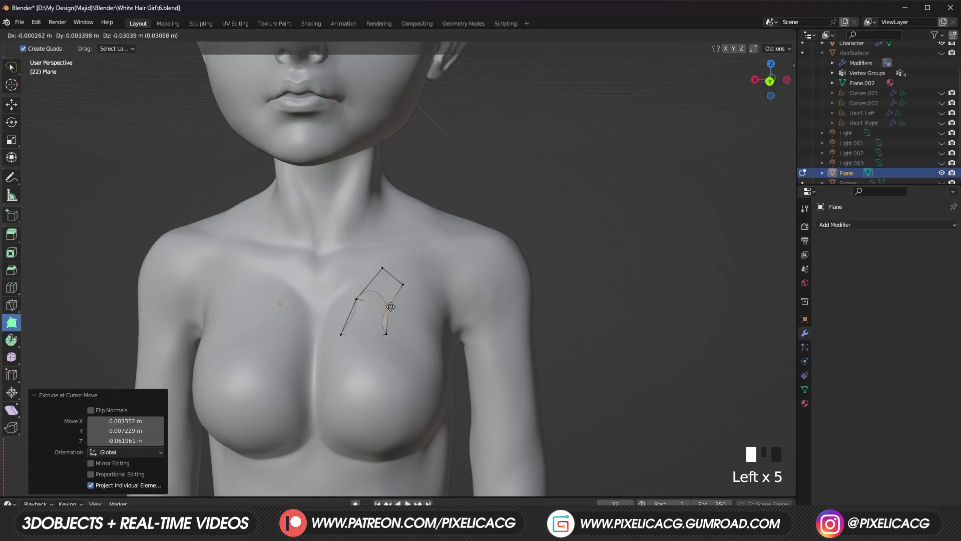
Step: Add a Mirror modifier so the chest mesh mirrors across the body
click(886, 225)
click(754, 341)
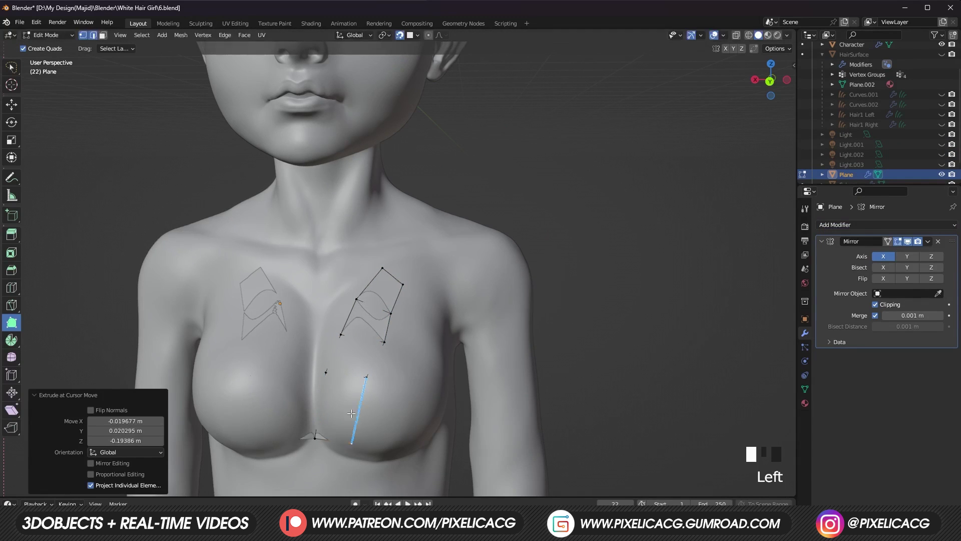
shift+middle_drag(407, 308, 342, 409)
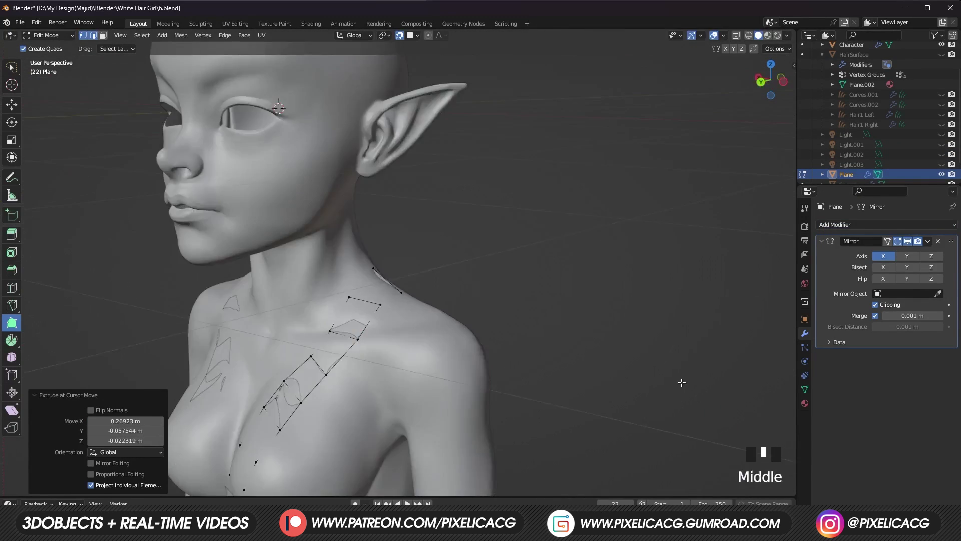
Step: Extrude the top across the chest and load Untitled-1.jpg into its image texture node
ctrl+click(356, 373)
scroll(357, 373, down, 2)
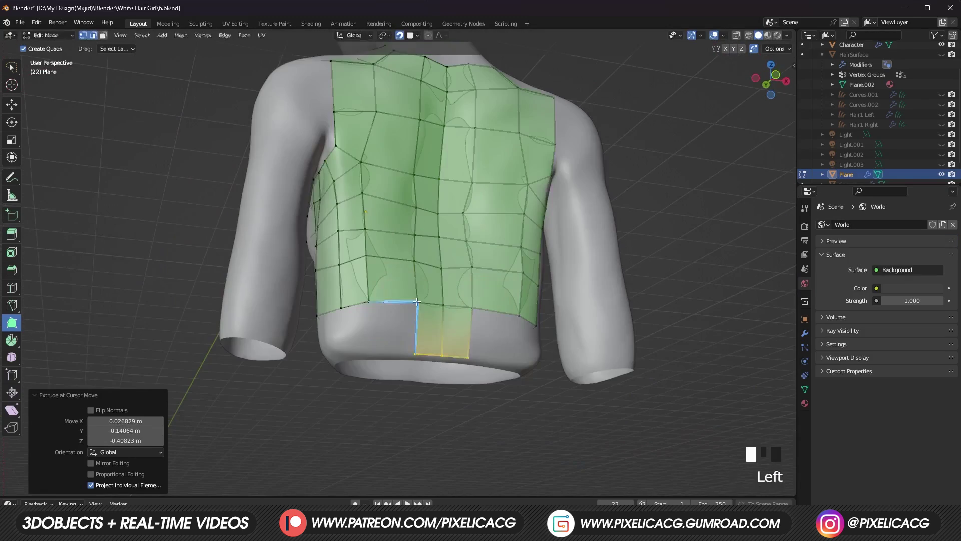
ctrl+click(439, 335)
middle_drag(380, 300, 381, 360)
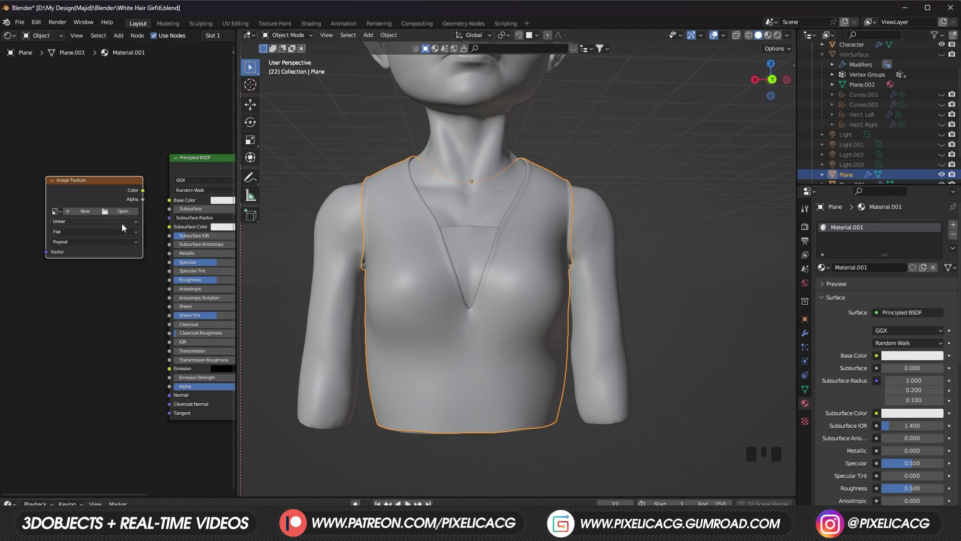
click(123, 211)
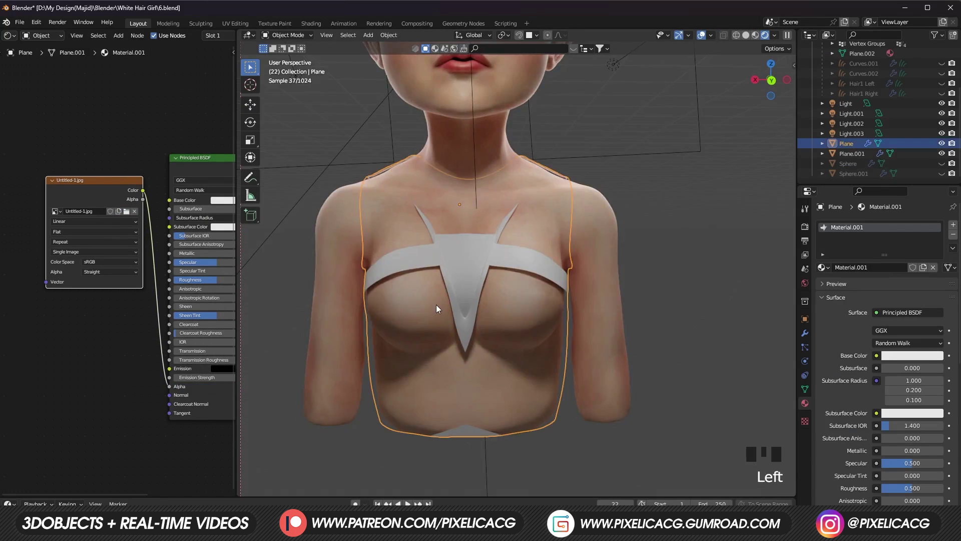
Step: Add mapping to the image texture and drive Mapping Scale with a Value node of 31.2
key(ctrl+t)
middle_drag(15, 345, 182, 313)
key(shift+a)
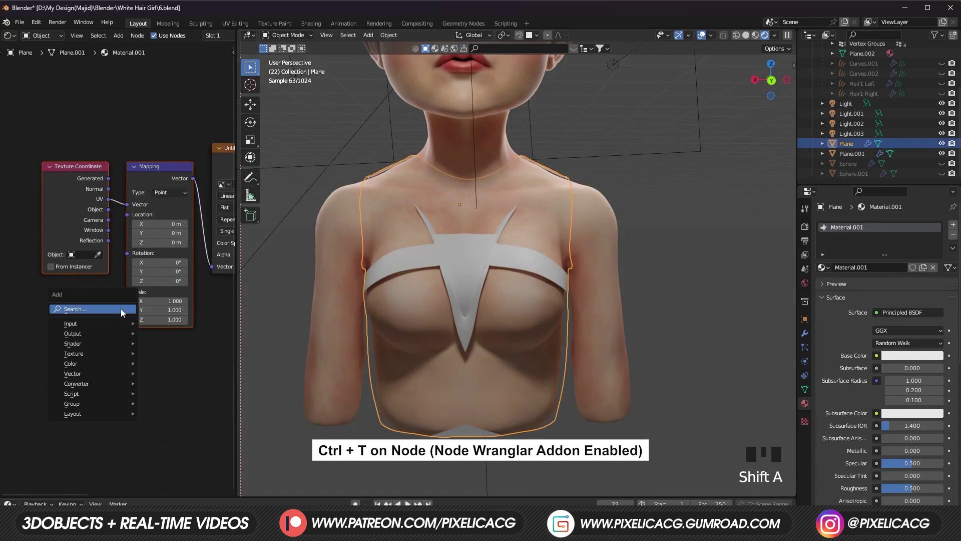
text(value)
click(135, 326)
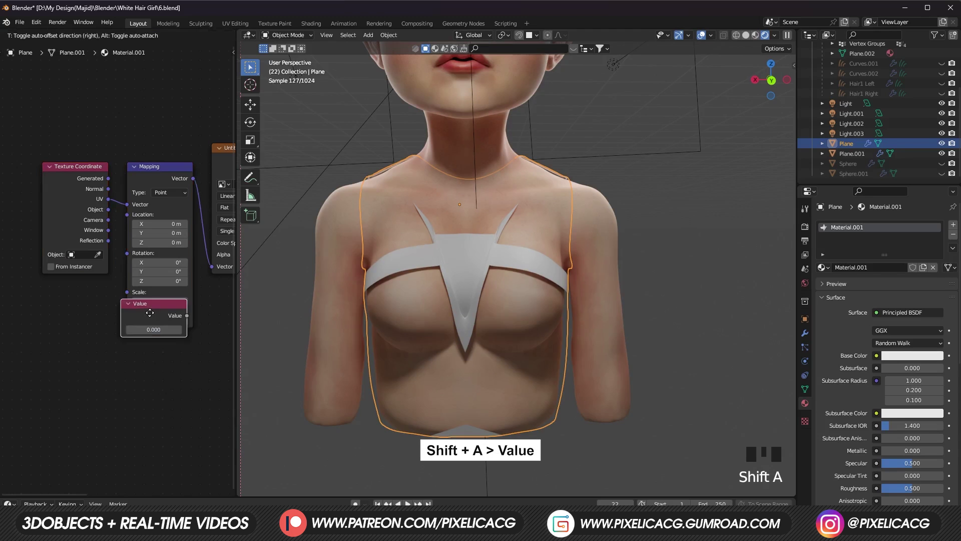
click(70, 300)
drag(108, 307, 130, 294)
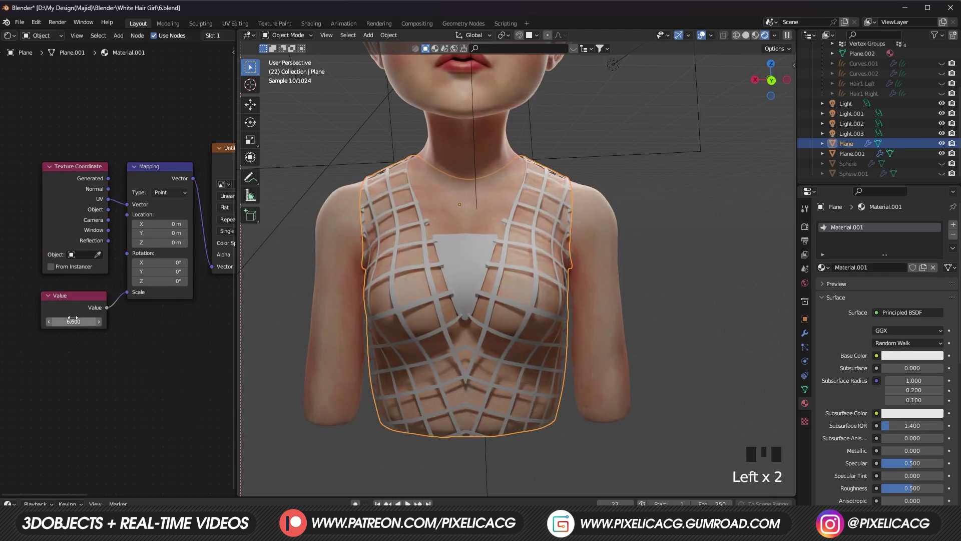
drag(73, 321, 101, 321)
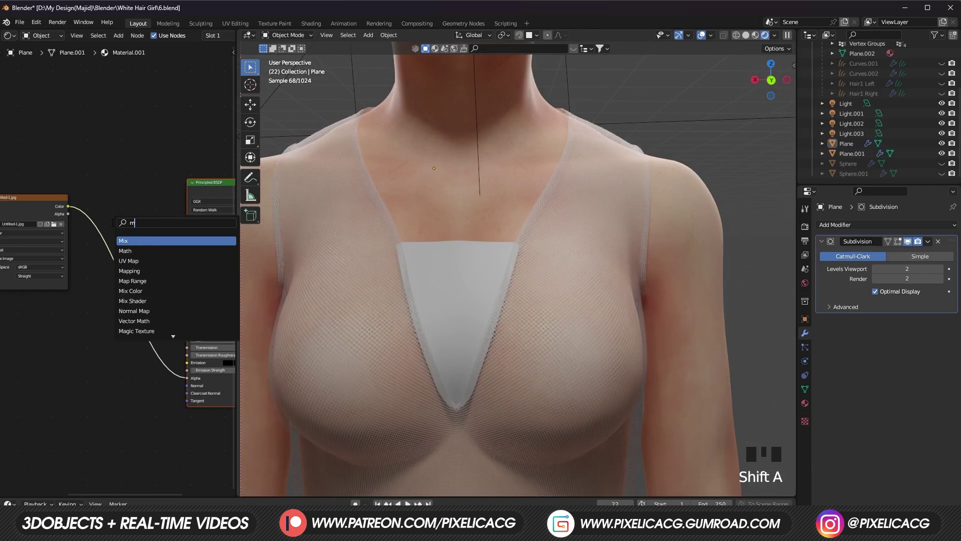
Step: Insert a Mix Color node on the texture link and set its factor to 0.067
key(Return)
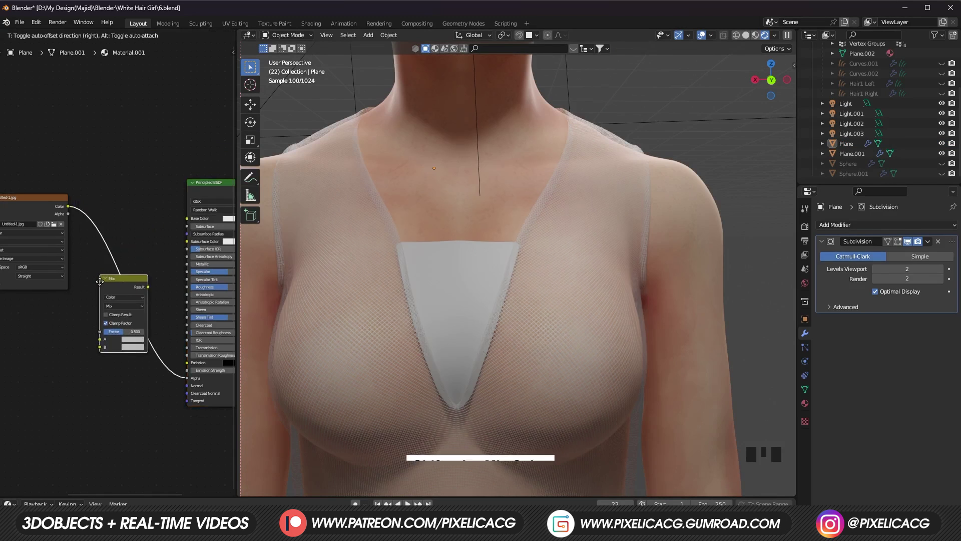
click(126, 338)
scroll(127, 346, up, 2)
mouse_move(126, 347)
mouse_down()
mouse_move(104, 342)
mouse_move(116, 343)
mouse_up()
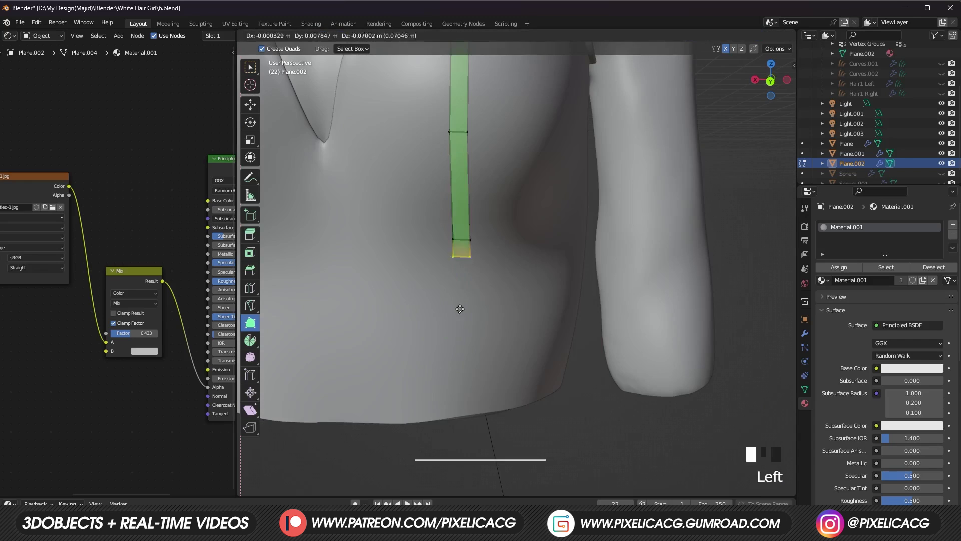
Step: Extrude the green strap strip down by two more segments
key(e)
click(457, 361)
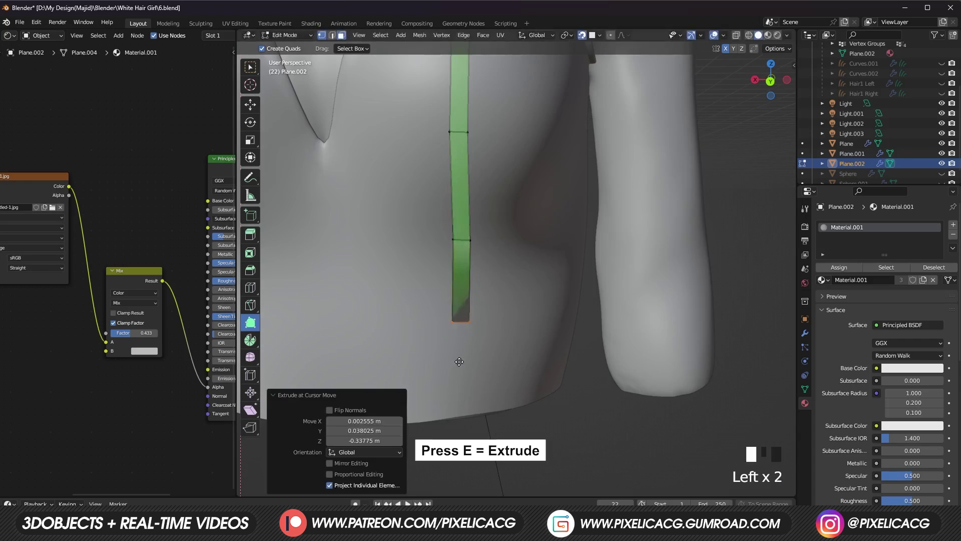
key(e)
click(456, 403)
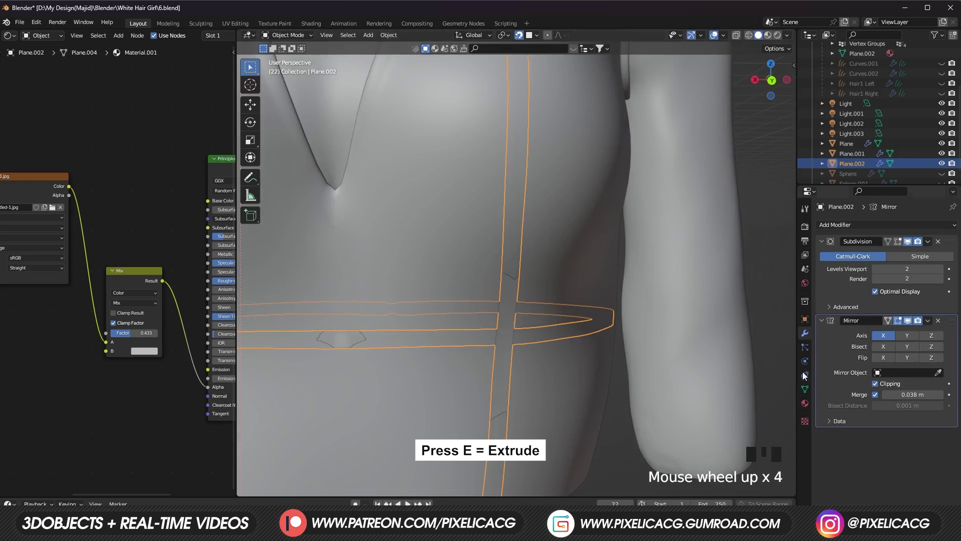
Step: Show the object's material settings and switch the viewport to solid shading
click(805, 400)
scroll(500, 300, down, 2)
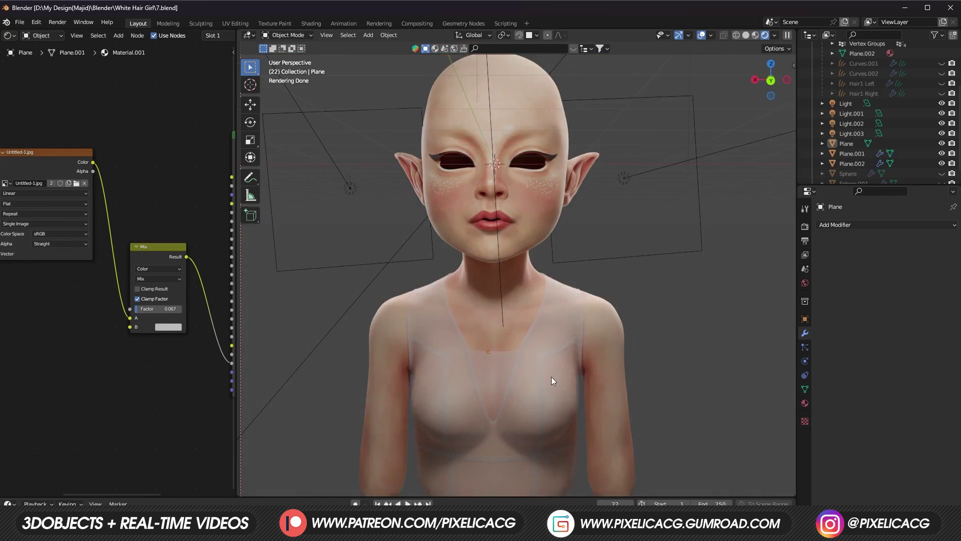
key(z)
click(704, 389)
scroll(715, 389, up, 3)
Step: Browse the Add mesh menu for the Diamonds object
key(shift+a)
mouse_move(596, 334)
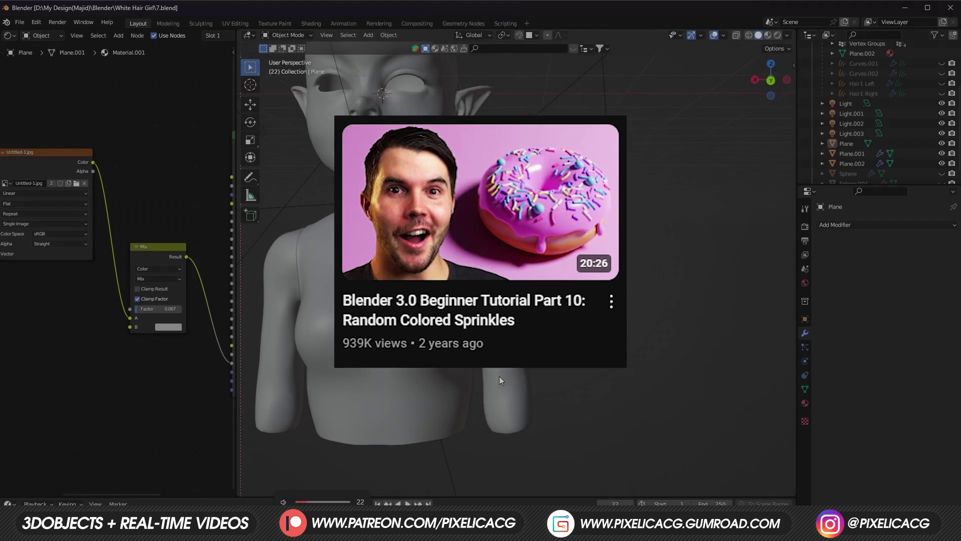
key(shift+a)
Step: Add a Diamond mesh and scatter it with Distribute Points and a Diamond Object Info node
mouse_move(543, 255)
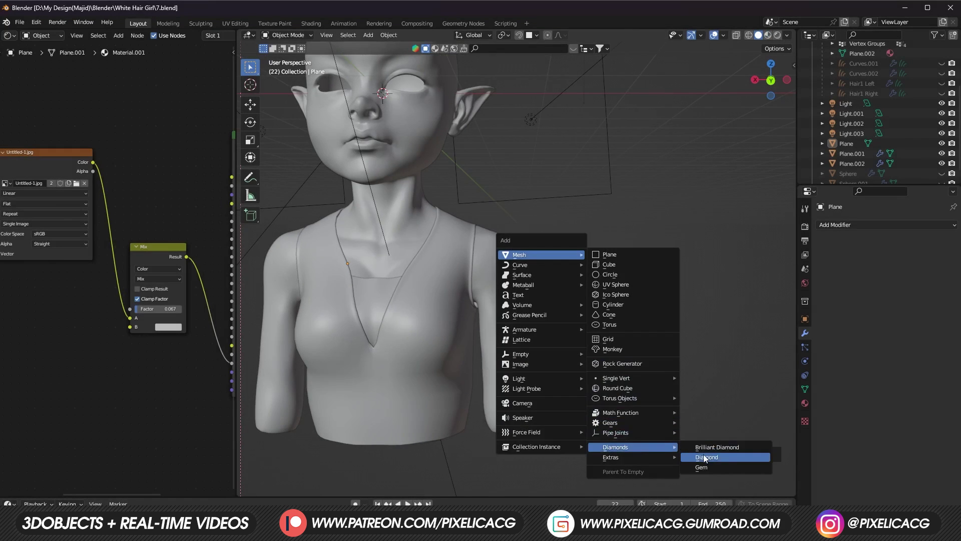
click(706, 457)
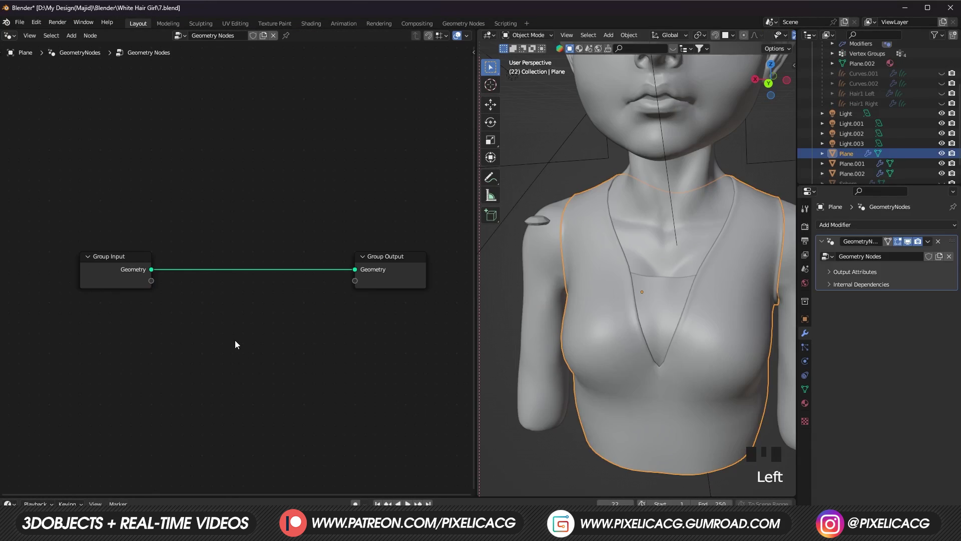
mouse_move(151, 300)
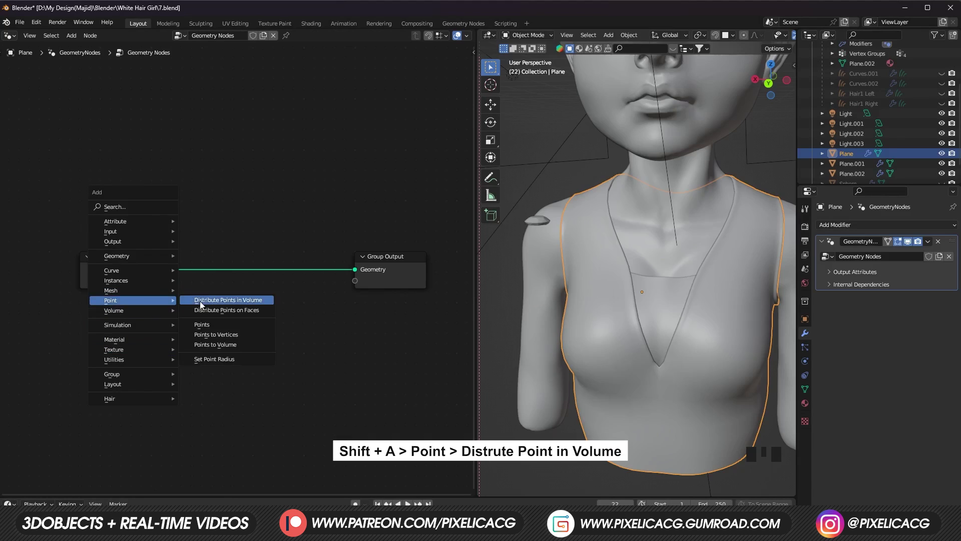
click(199, 301)
click(220, 319)
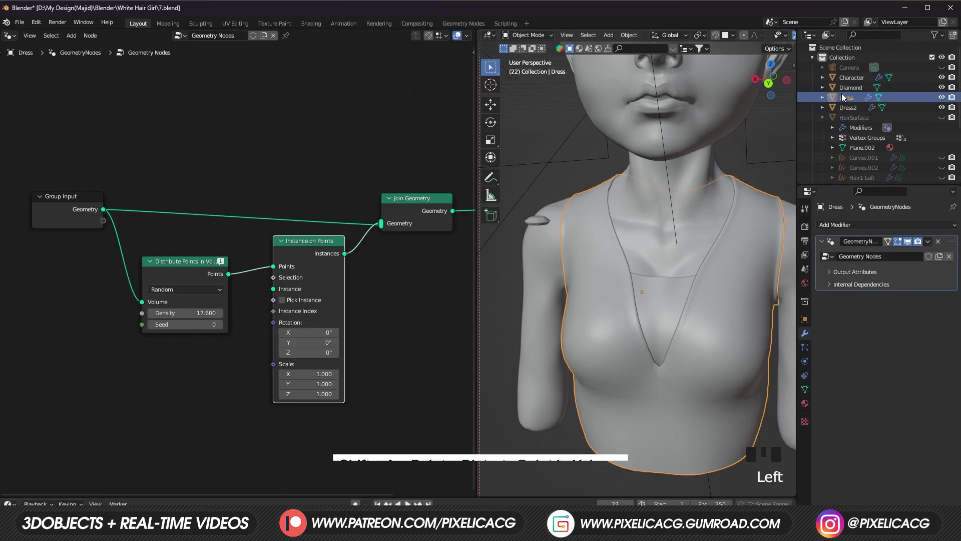
drag(851, 87, 211, 384)
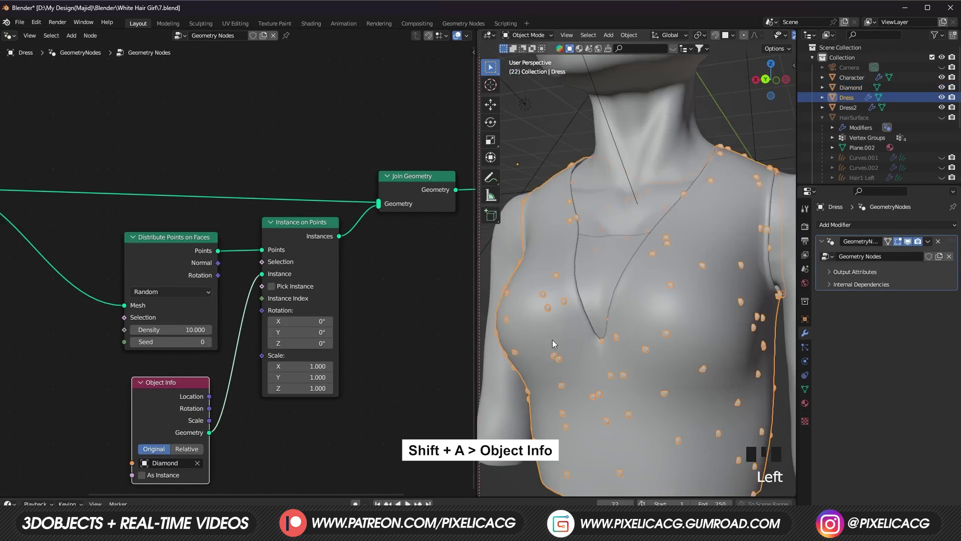
Step: Weight-paint higher diamond density along the V-neck with a larger brush
scroll(556, 334, down, 3)
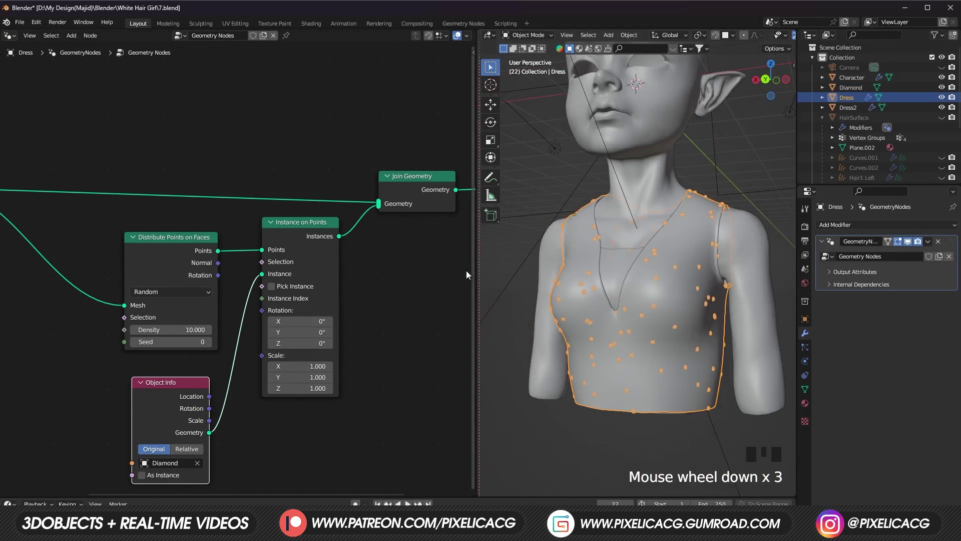
drag(475, 269, 392, 270)
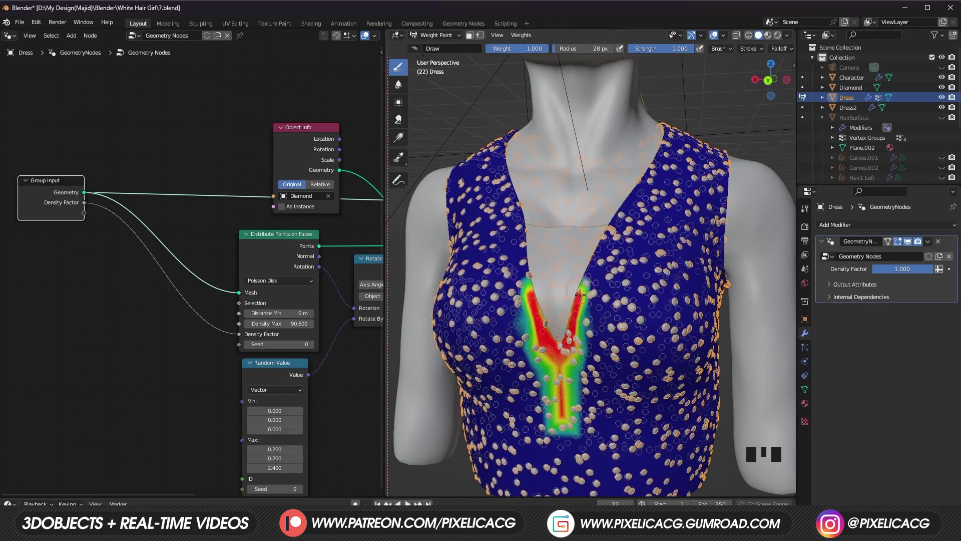
mouse_move(591, 345)
mouse_down()
mouse_move(616, 235)
mouse_move(605, 271)
mouse_up()
mouse_move(605, 270)
middle_down()
mouse_move(550, 251)
mouse_move(520, 350)
middle_up()
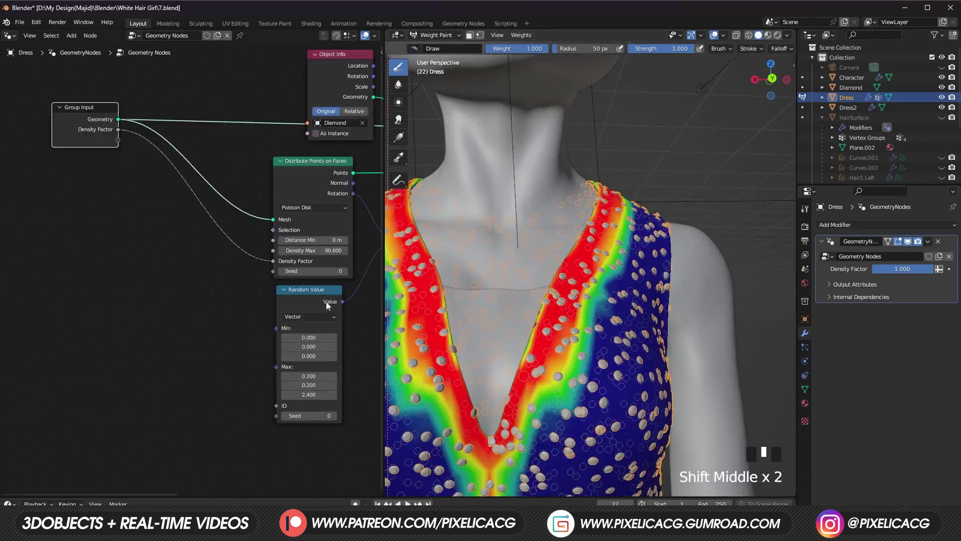
click(512, 392)
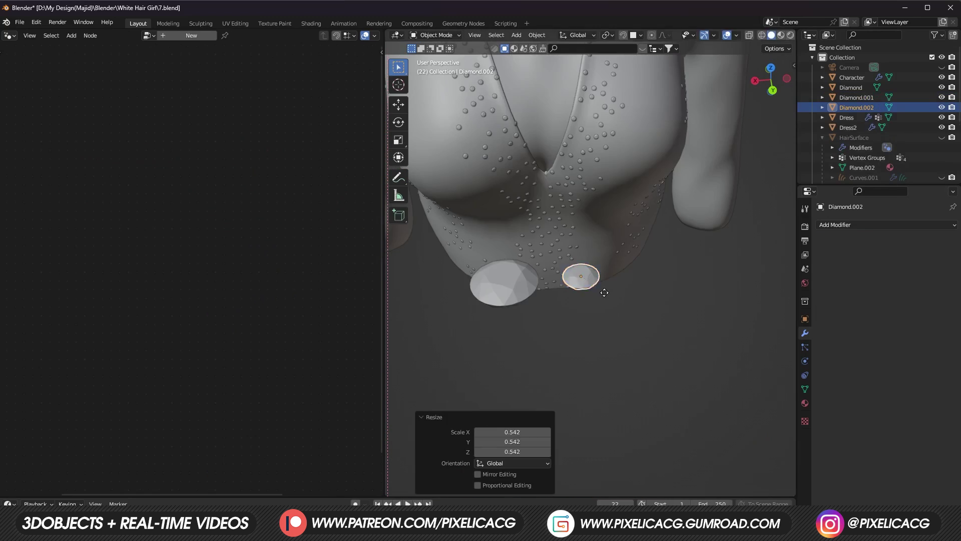
Step: Duplicate the diamond, raise its roughness slightly, and duplicate the brow faces
key(shift+d)
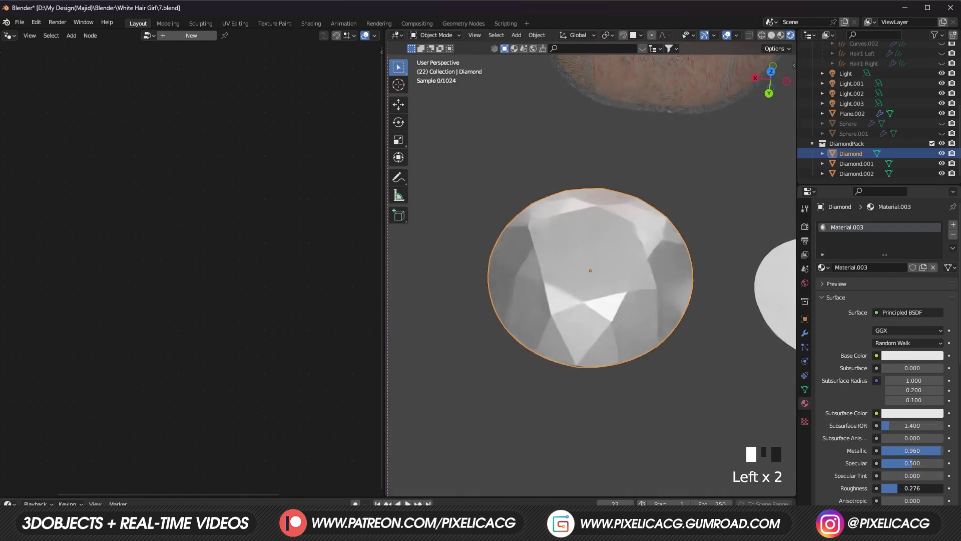
drag(912, 488, 916, 488)
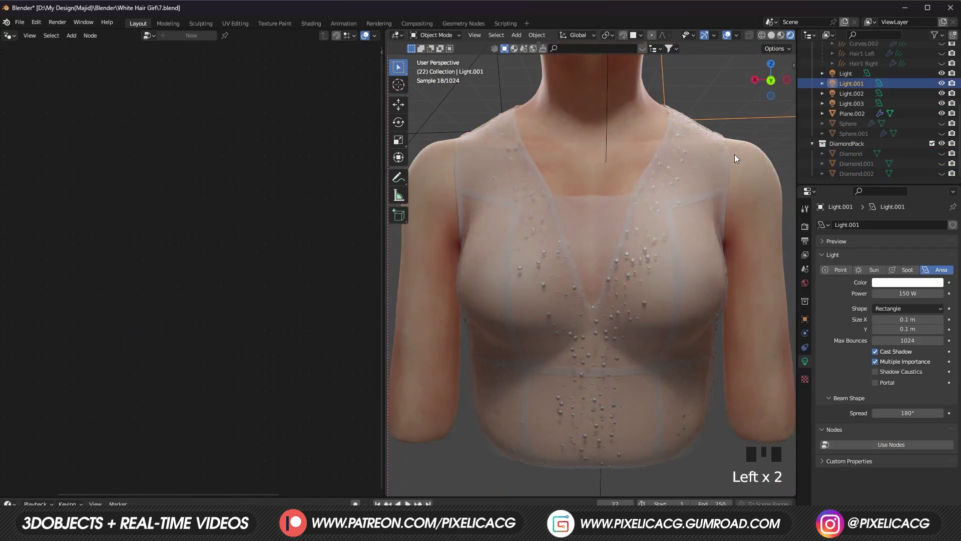
middle_click(732, 159)
scroll(697, 276, down, 1)
key(shift+d)
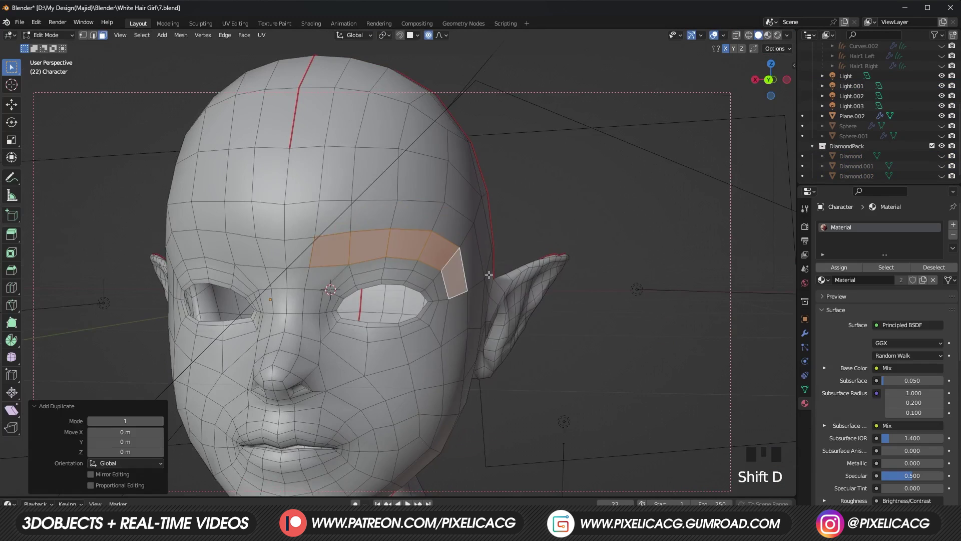
Step: Separate the duplicated brow faces into their own object
key(n)
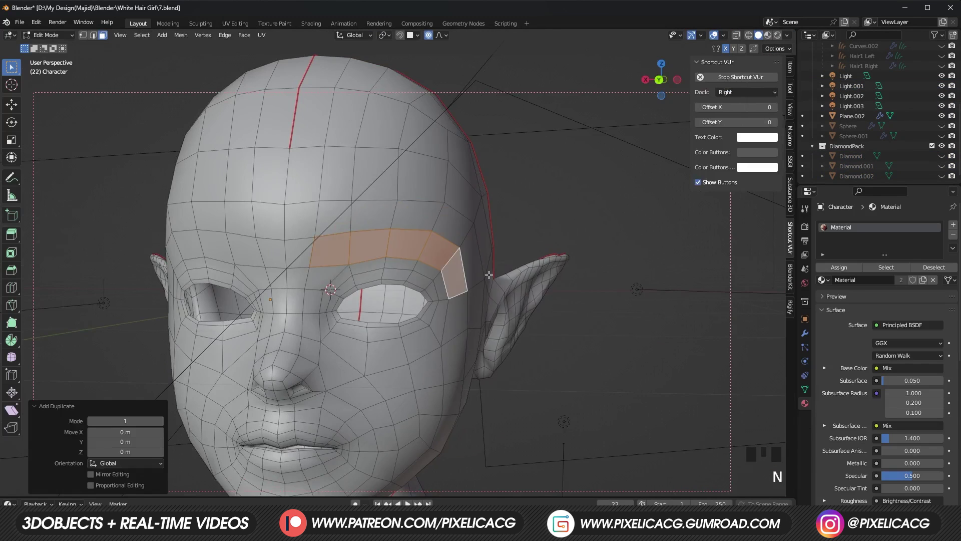
key(n)
key(p)
click(488, 268)
scroll(375, 301, up, 3)
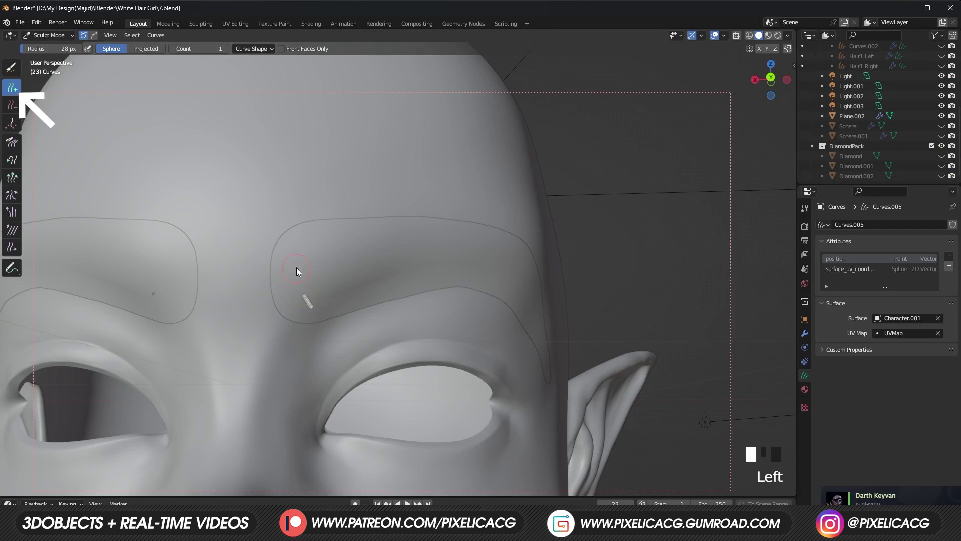
Step: Plant hair strands along the brow and comb them longer and outward
middle_drag(297, 267, 269, 253)
click(333, 271)
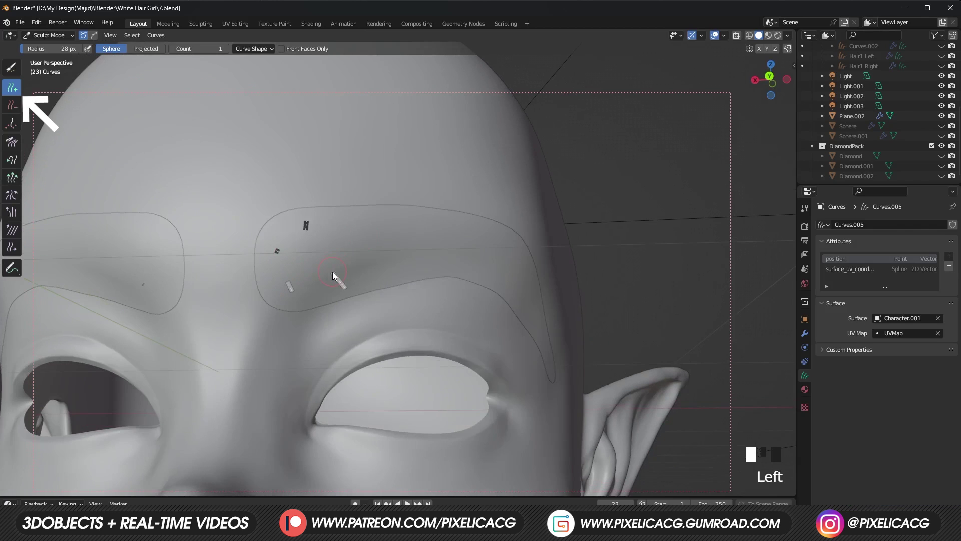
click(368, 226)
click(390, 265)
click(434, 244)
middle_drag(435, 244, 448, 259)
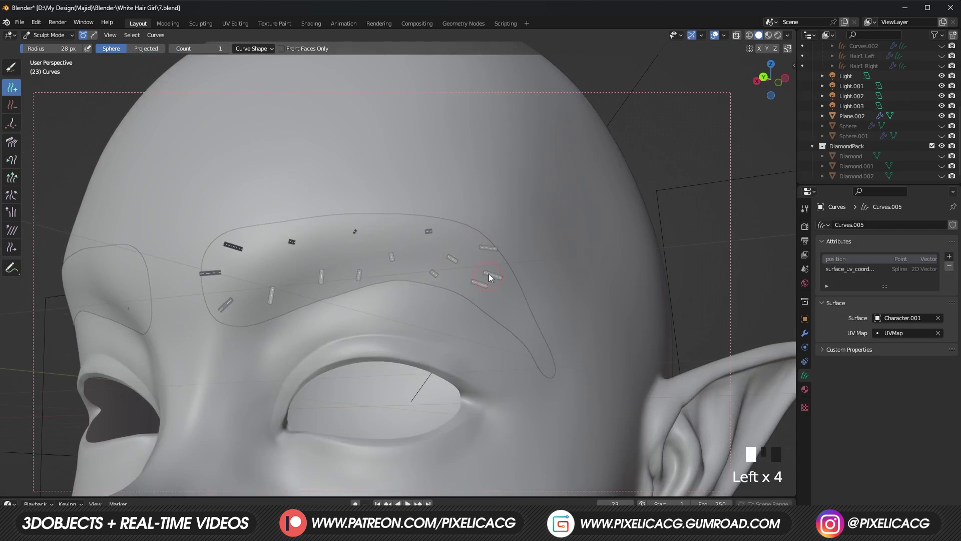
click(12, 142)
mouse_move(252, 209)
mouse_down()
mouse_move(311, 272)
mouse_move(408, 219)
mouse_up()
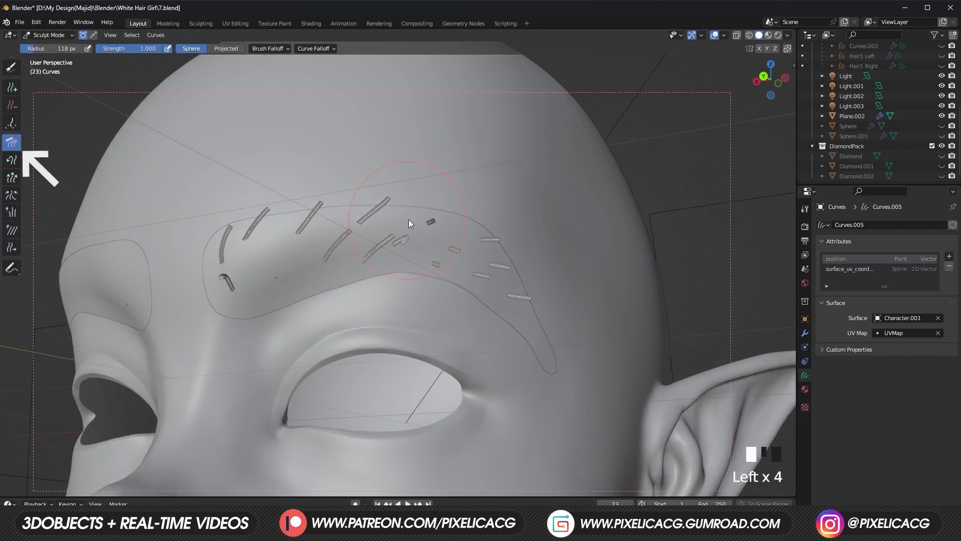
middle_drag(408, 220, 477, 291)
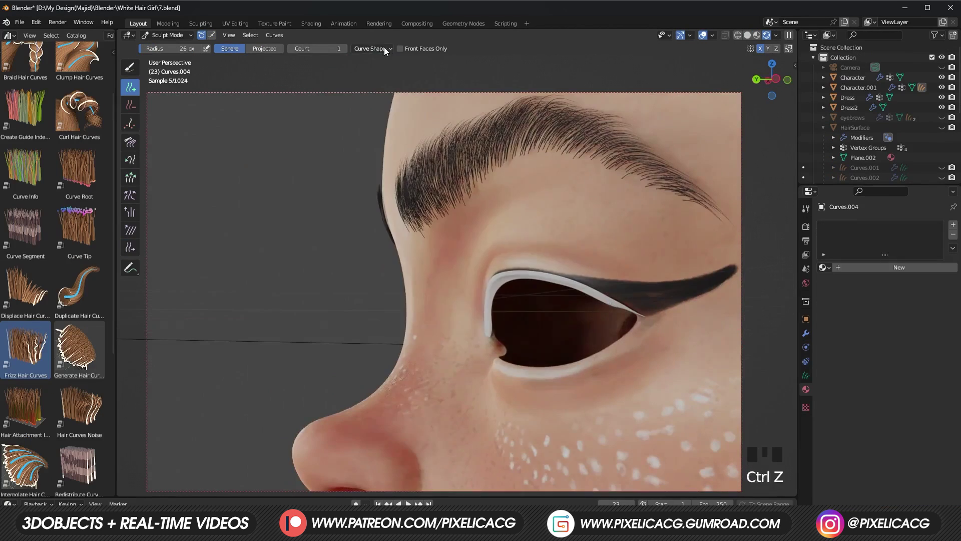
Step: Set the new-curve length, add lash curves at the upper eyelid, and comb them
click(372, 48)
click(376, 100)
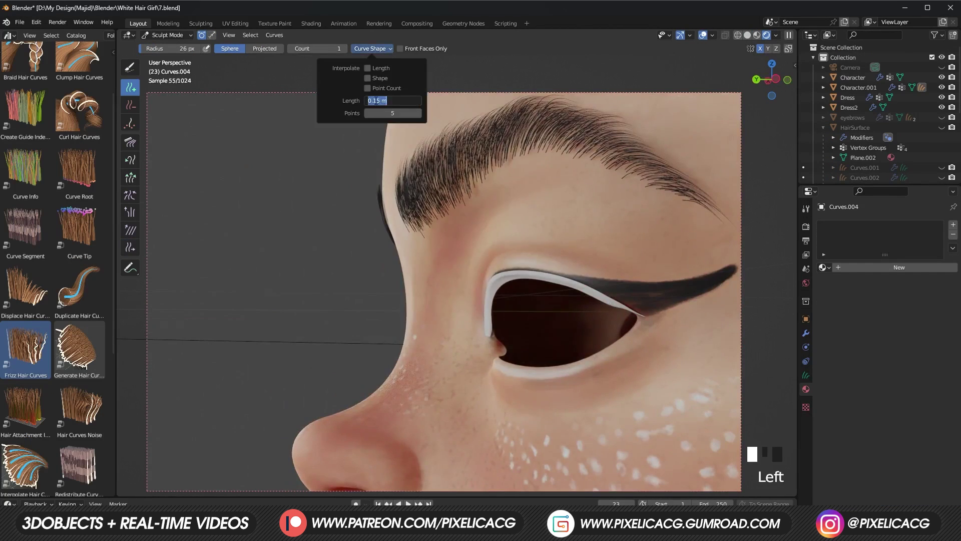
click(603, 336)
shift+middle_drag(623, 305, 548, 292)
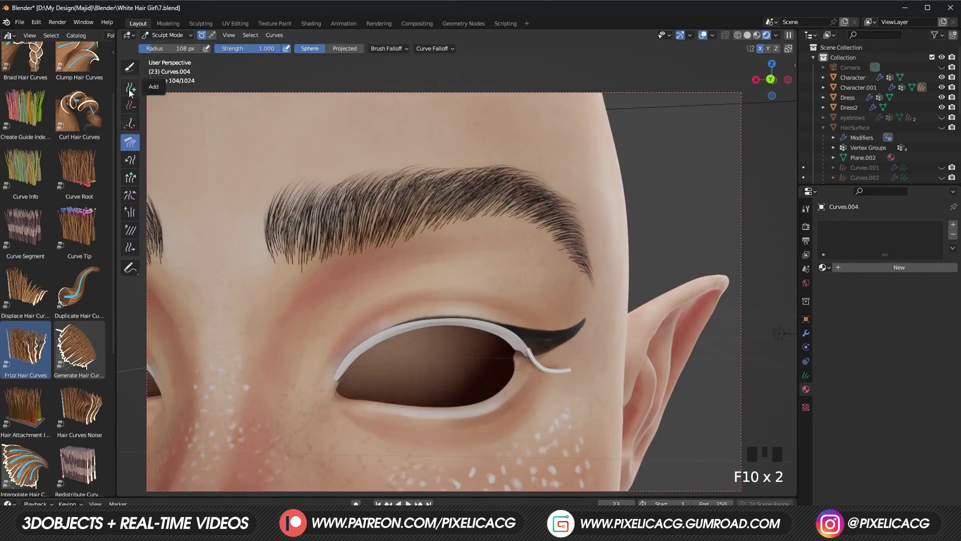
click(130, 67)
click(130, 142)
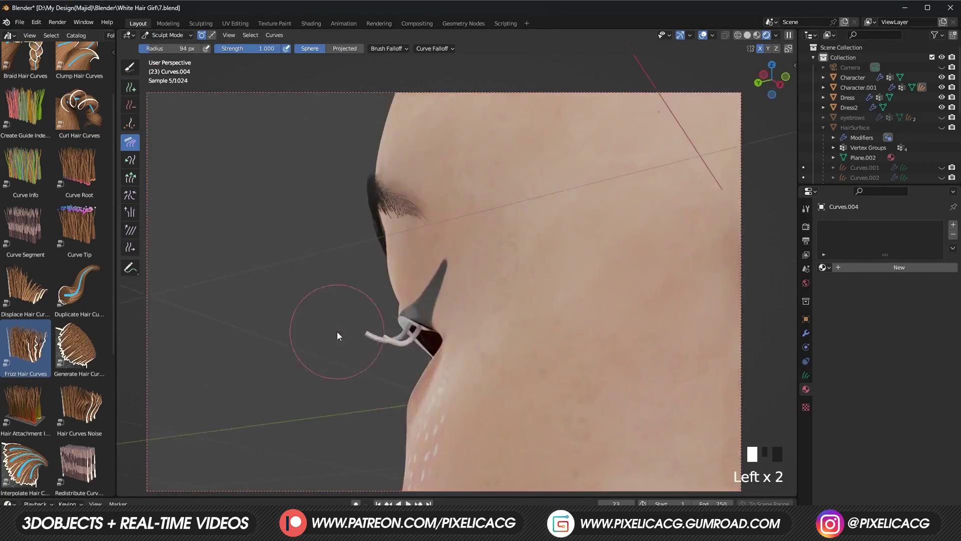
mouse_move(337, 331)
middle_down()
mouse_move(431, 370)
mouse_move(503, 280)
middle_up()
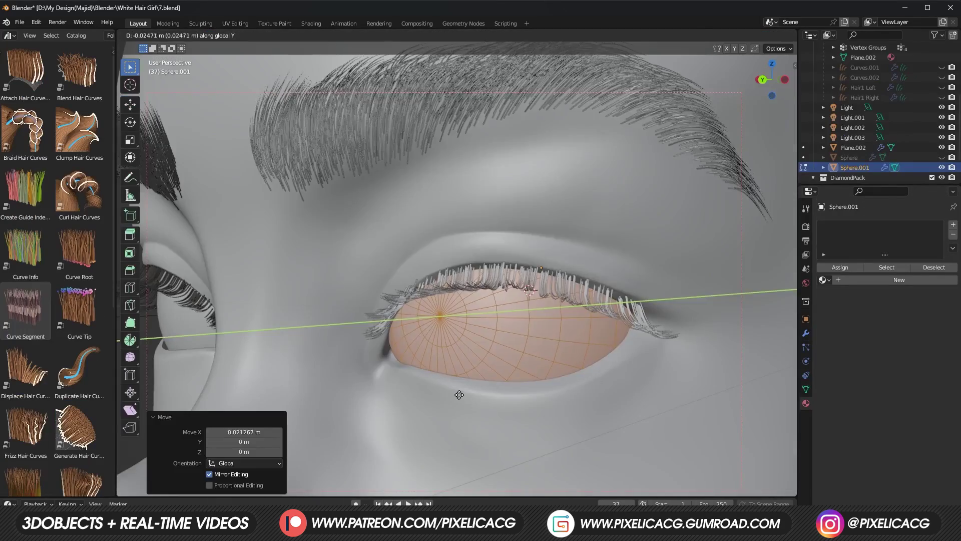
Step: Dissolve the eye's iris fan into a single face, inset it and shift the vertices along Y
click(458, 394)
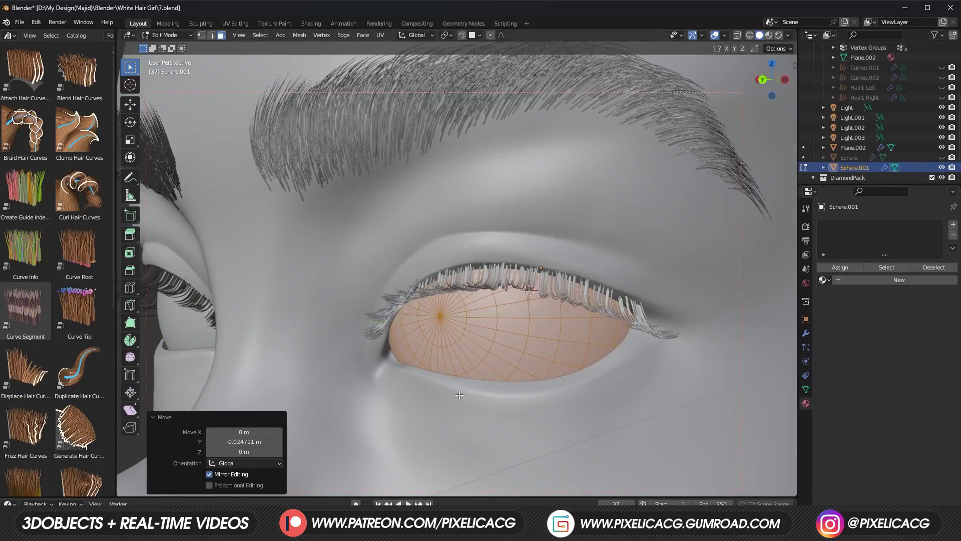
middle_drag(459, 394, 333, 385)
key(Tab)
key(Tab)
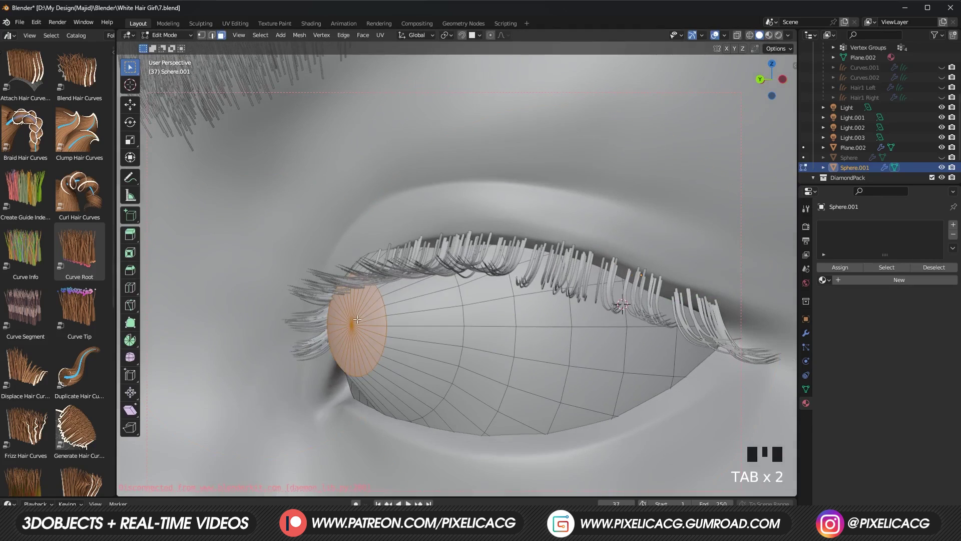
key(x)
click(306, 430)
key(i)
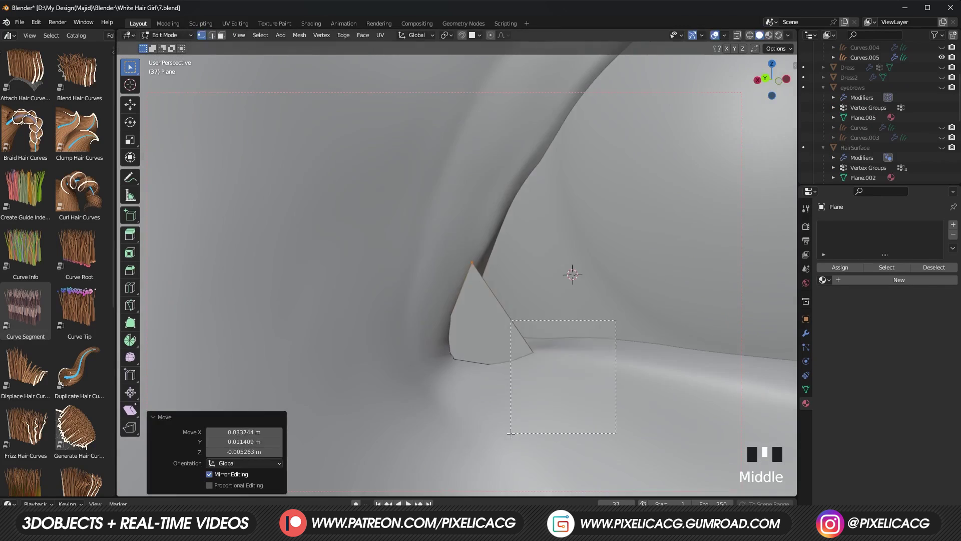
key(g)
click(553, 243)
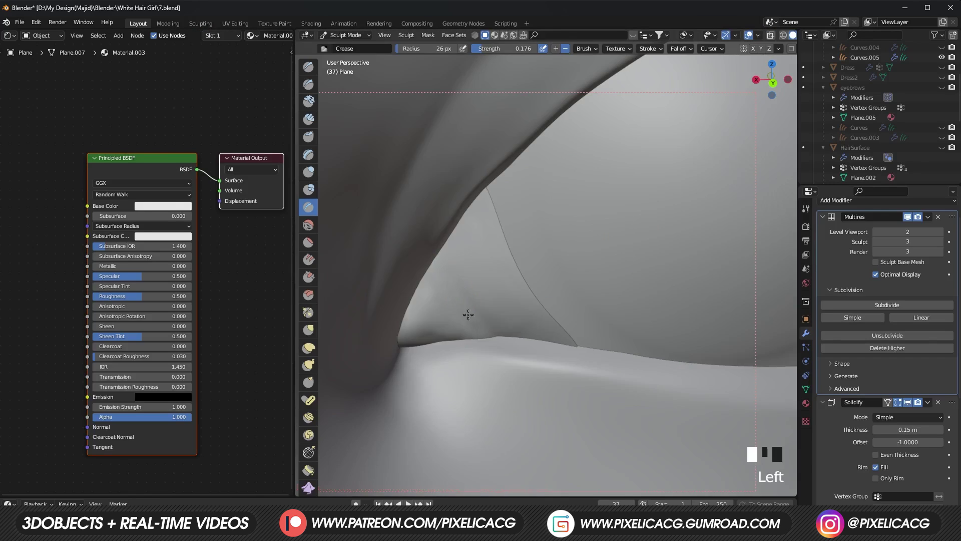
Step: Try painting a faint pink tint onto the sclera, undoing the stroke
ctrl+middle_drag(468, 314, 457, 288)
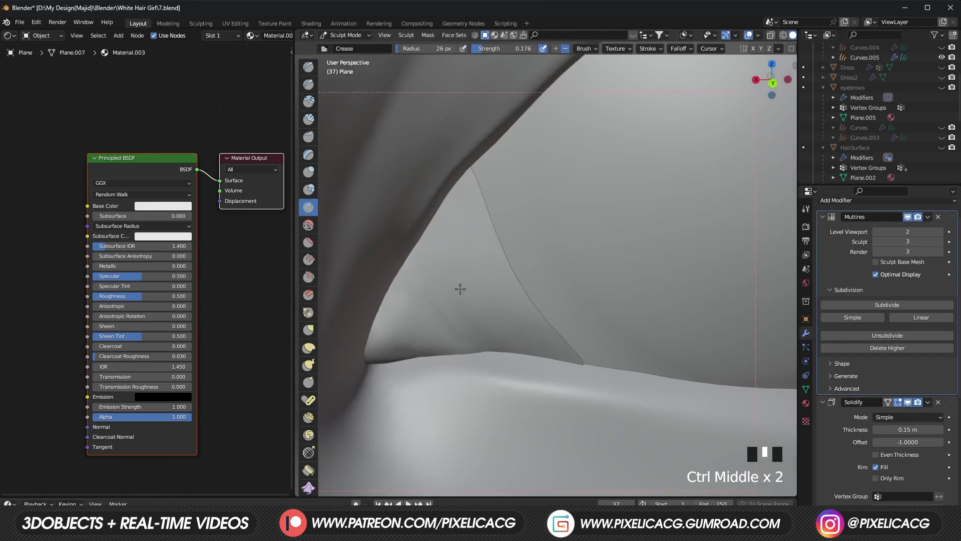
key(ctrl+z)
key(ctrl+z)
key(ctrl+z)
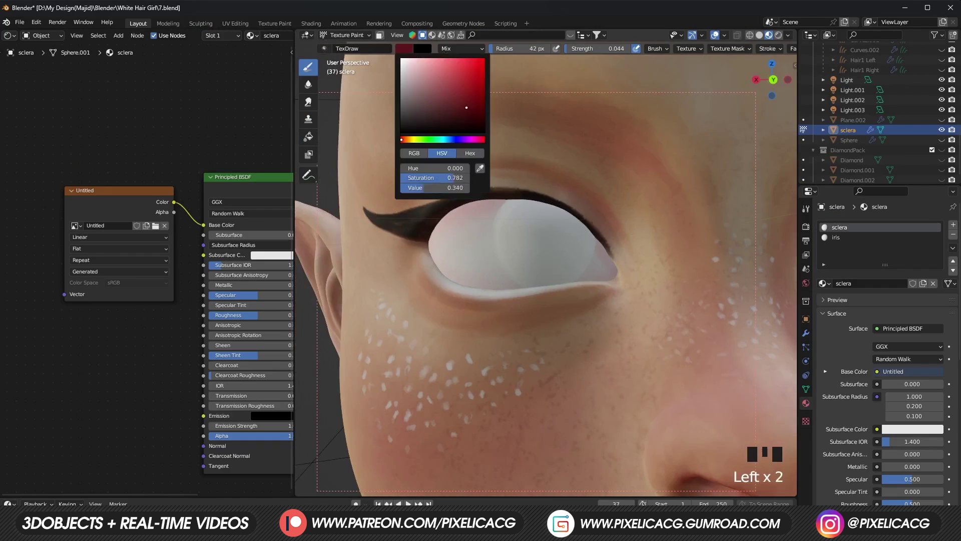
click(498, 215)
click(481, 211)
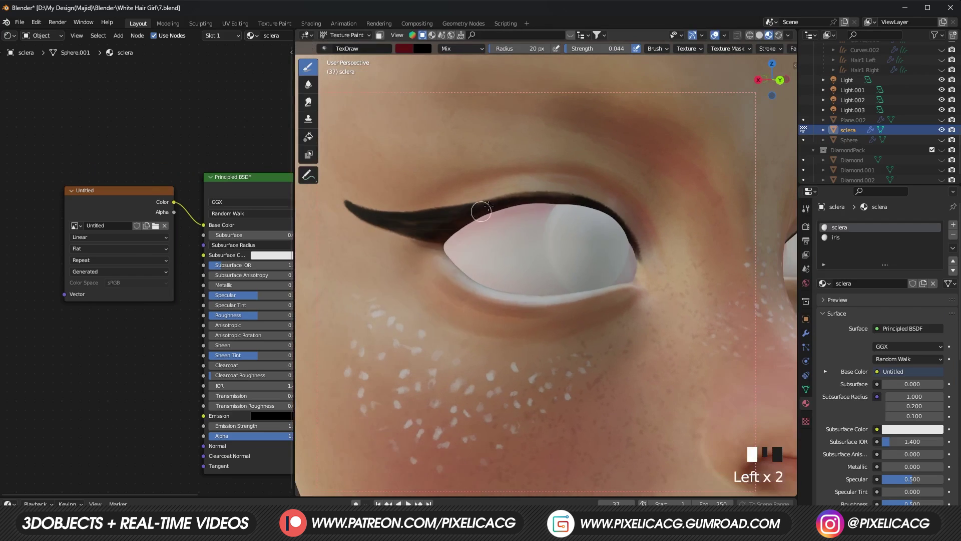
key(ctrl+z)
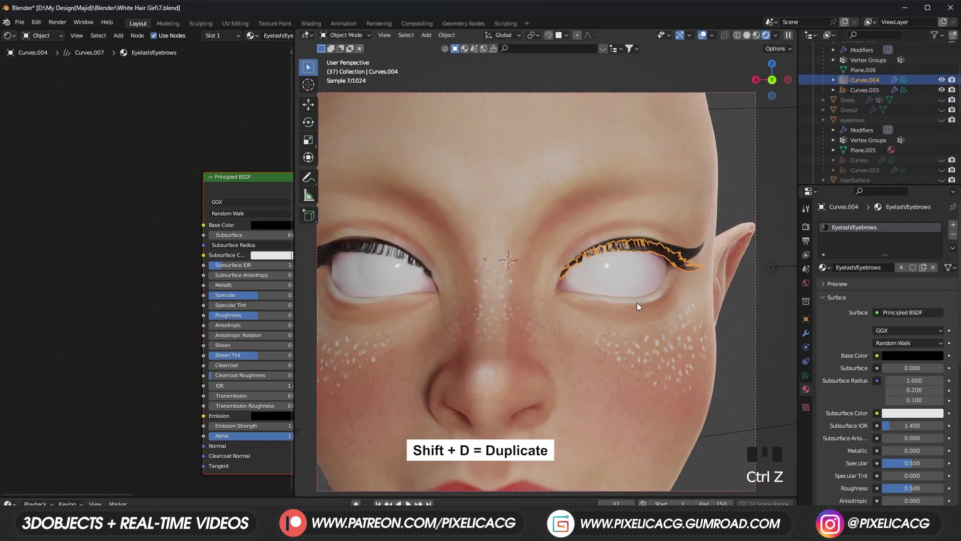
Step: Duplicate the upper eyelash curves down onto the lower lid and mirror them to fit
key(shift+d)
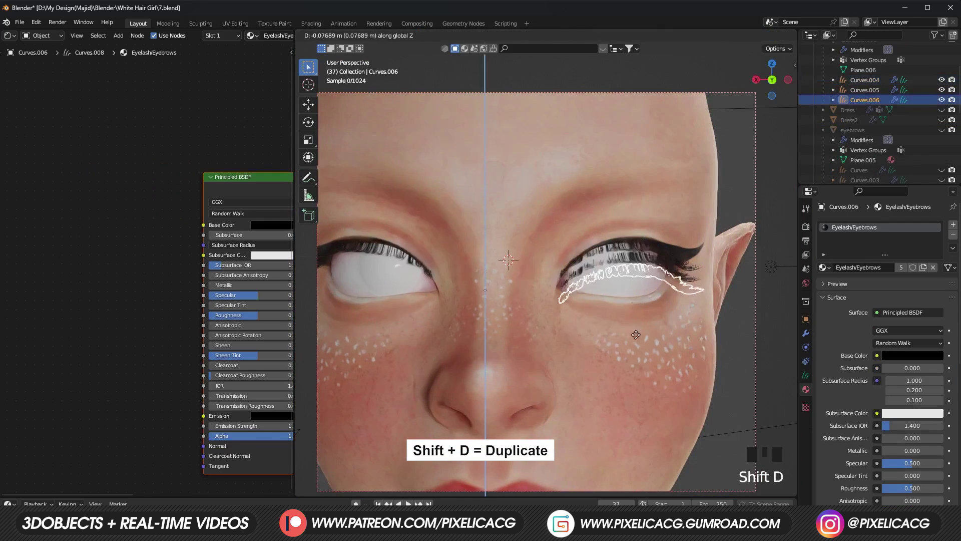
key(z)
click(637, 336)
key(ctrl+m)
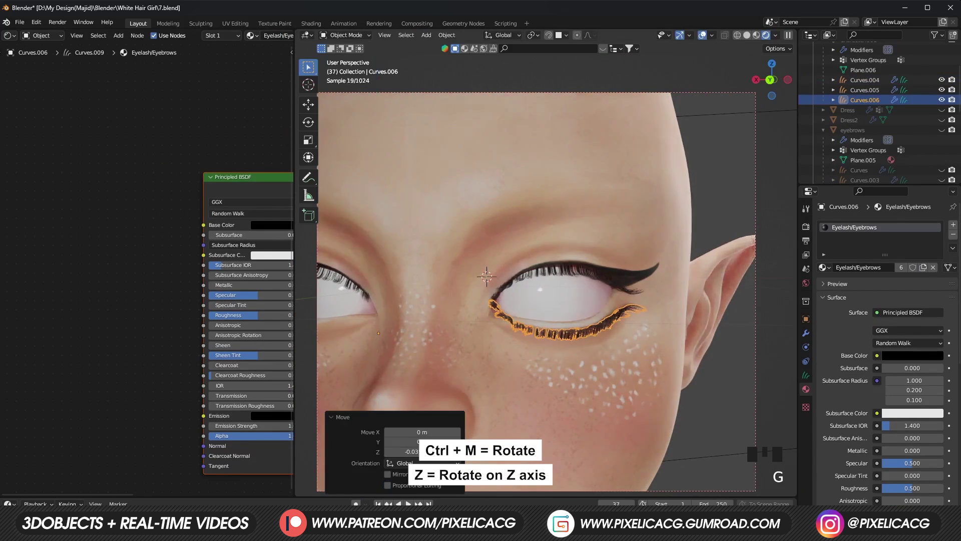
click(528, 293)
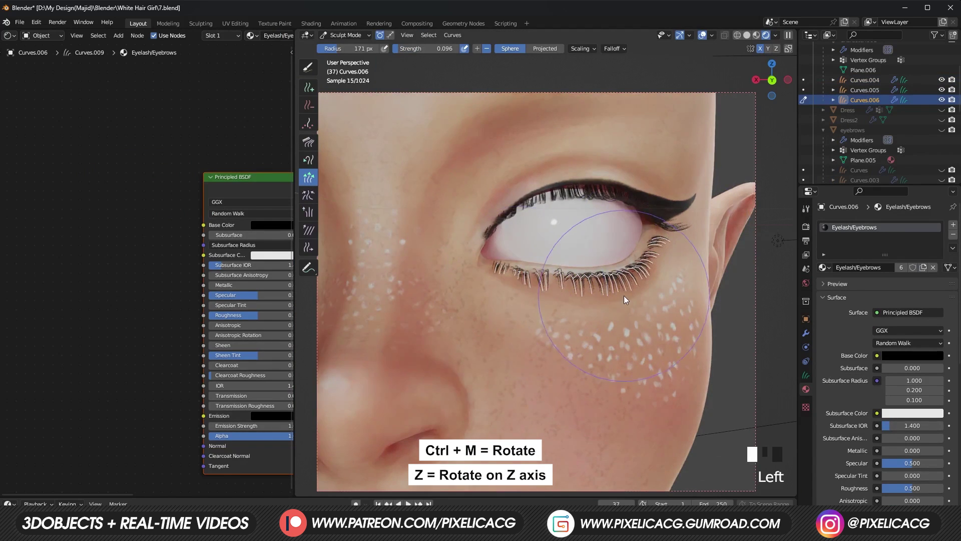
Step: Paint the caruncle red and pink and dab white spots at the eye corner with a 40 px brush
click(634, 279)
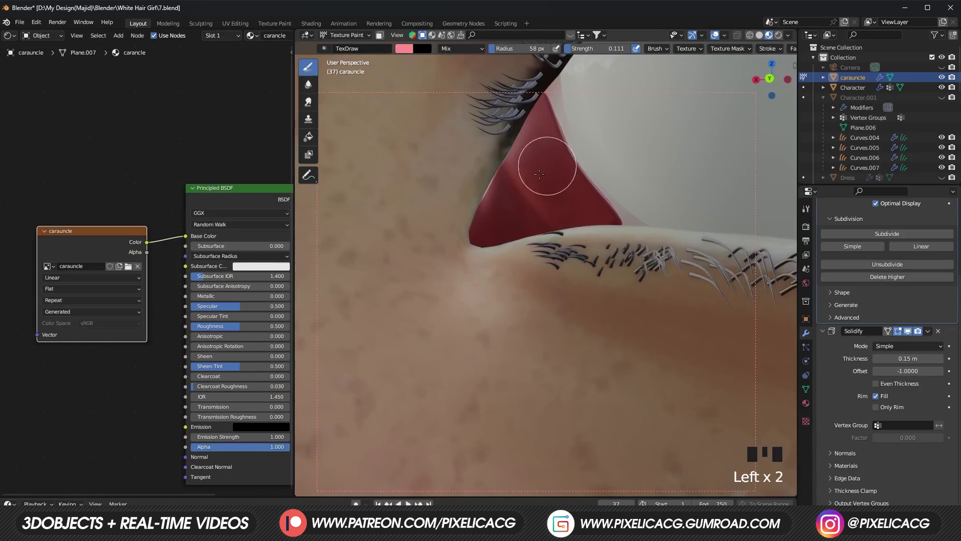
click(500, 196)
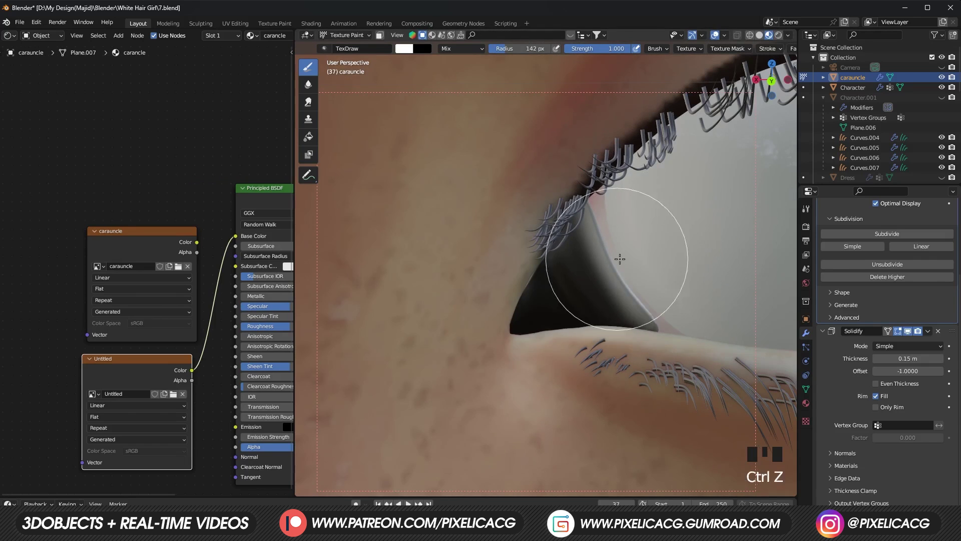
click(633, 230)
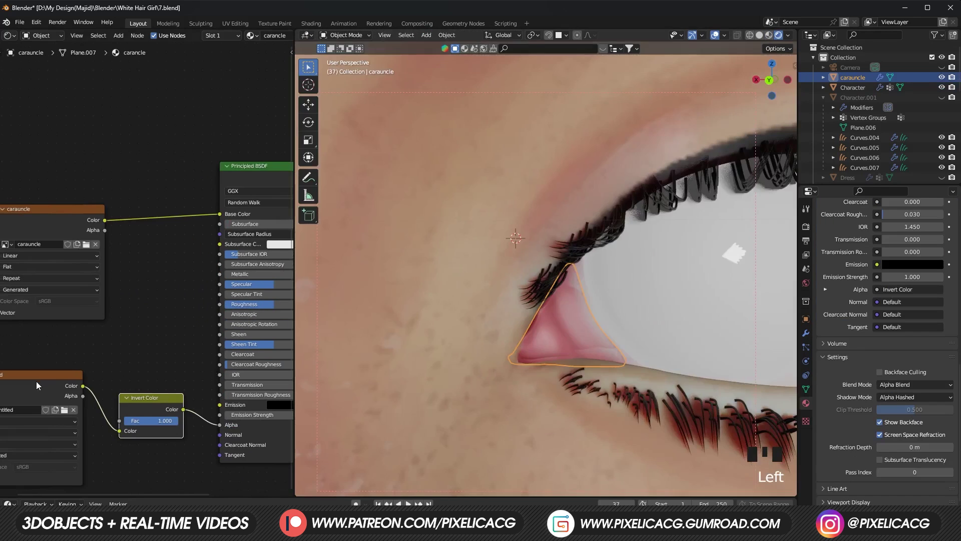
click(685, 321)
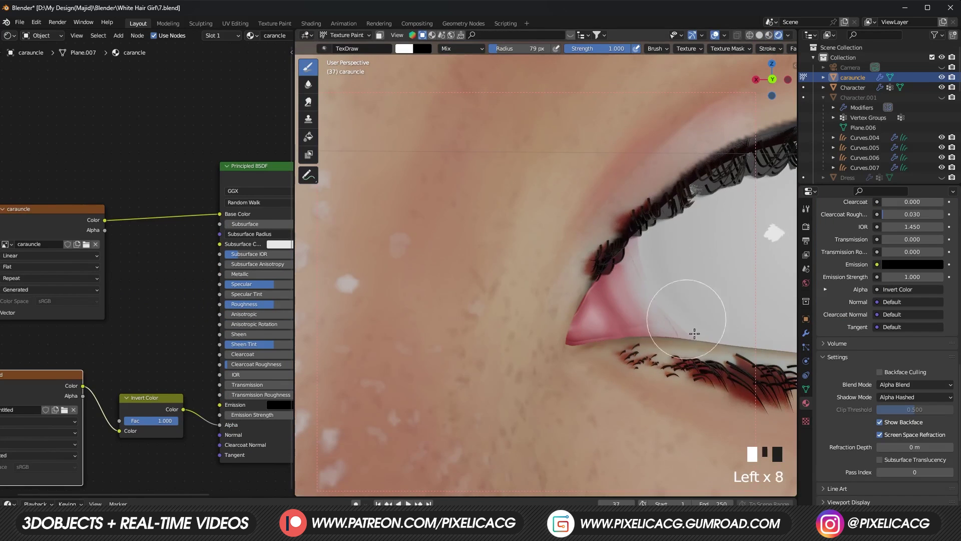
key(f)
click(688, 338)
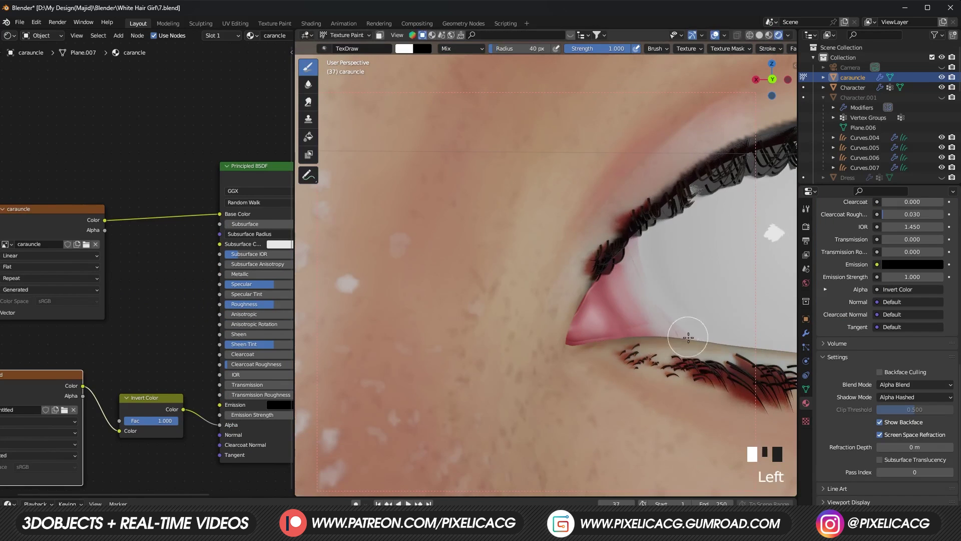
click(671, 311)
key(ctrl+Tab)
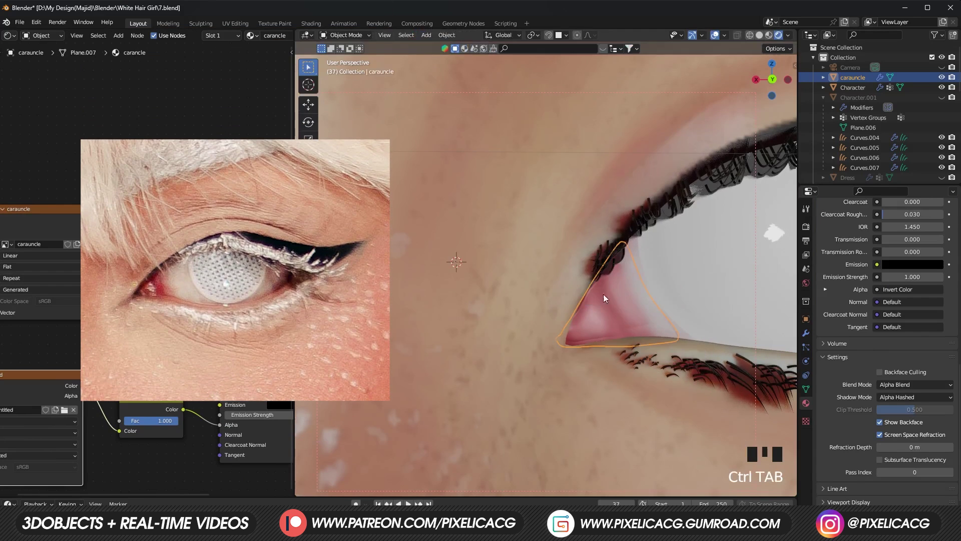
Step: Rescale the iris dot texture's X and Y mapping and rotate the dot pattern
ctrl+middle_drag(612, 345, 488, 392)
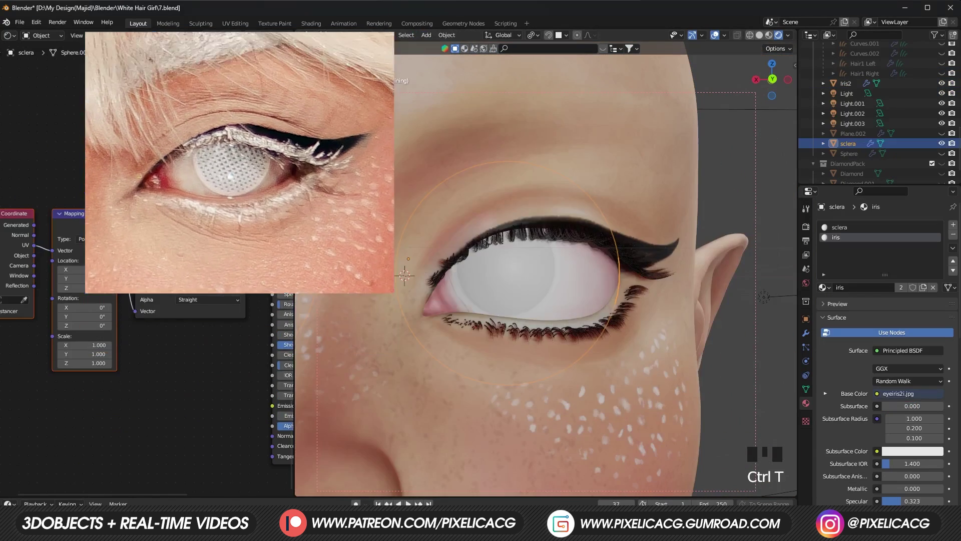
middle_drag(82, 345, 148, 319)
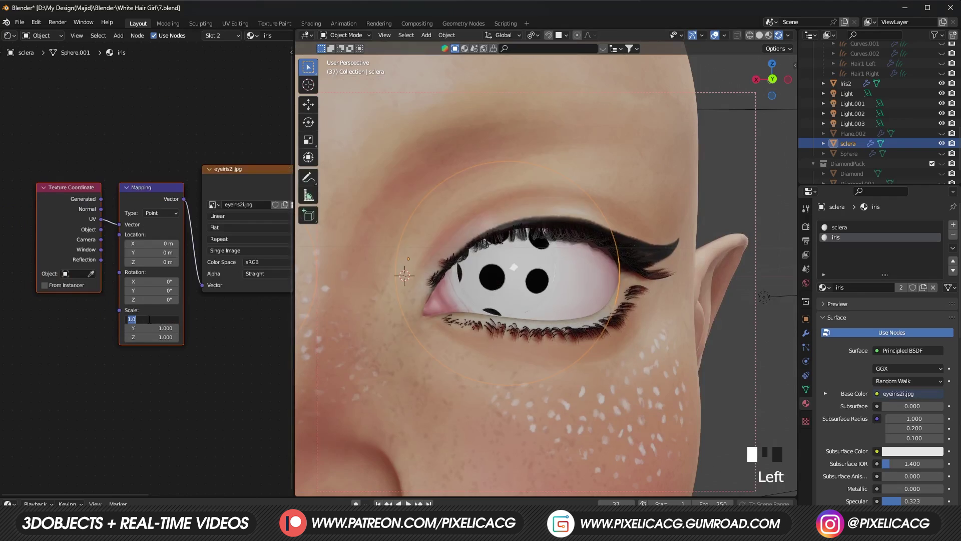
text(5)
key(Tab)
text(5)
key(Return)
drag(150, 299, 166, 299)
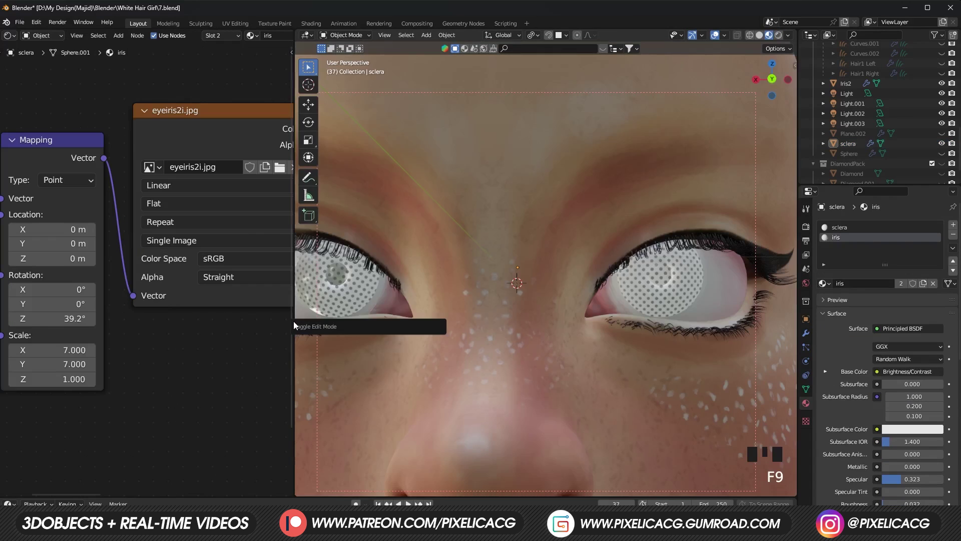
Step: Select the ring of faces around the iris and assign them a new material
alt+click(571, 370)
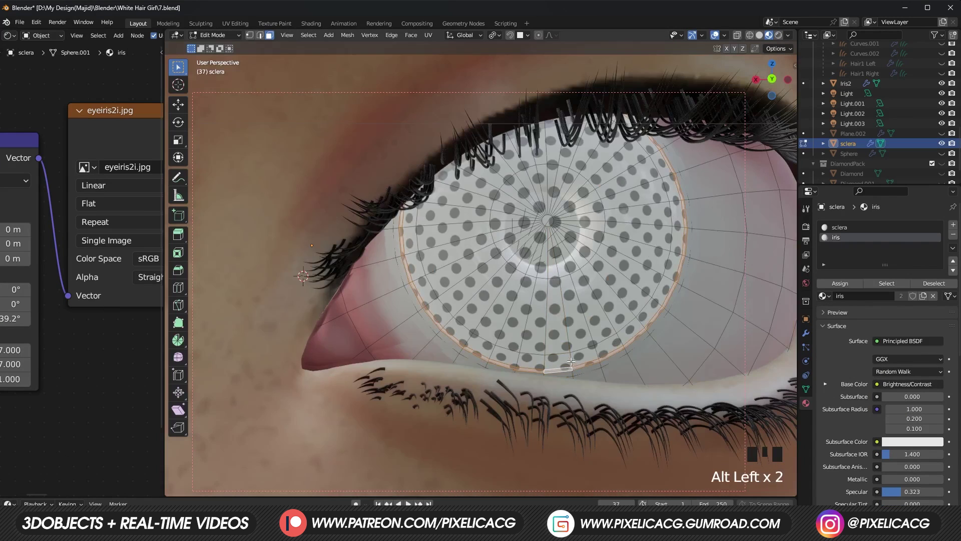
shift+middle_drag(570, 360, 561, 336)
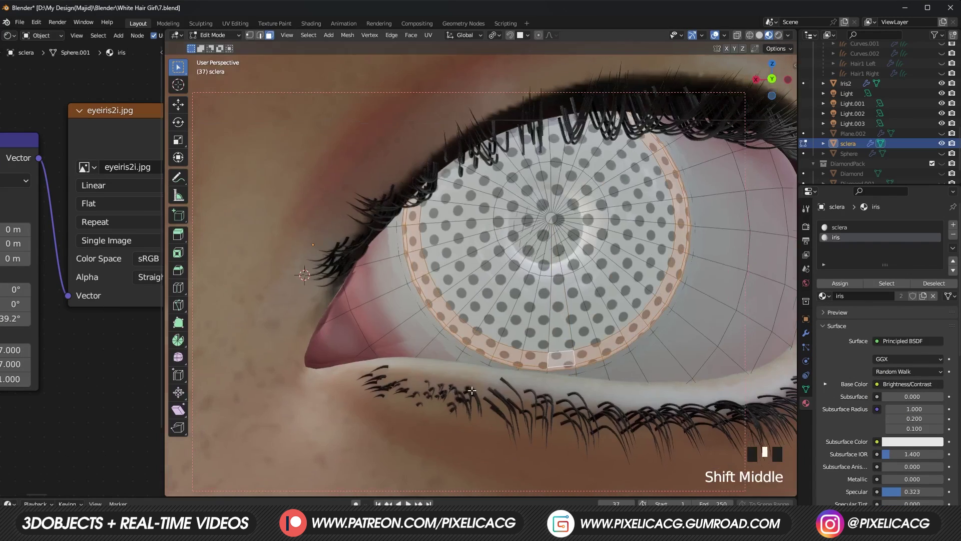
scroll(501, 300, down, 4)
scroll(391, 361, up, 4)
click(334, 388)
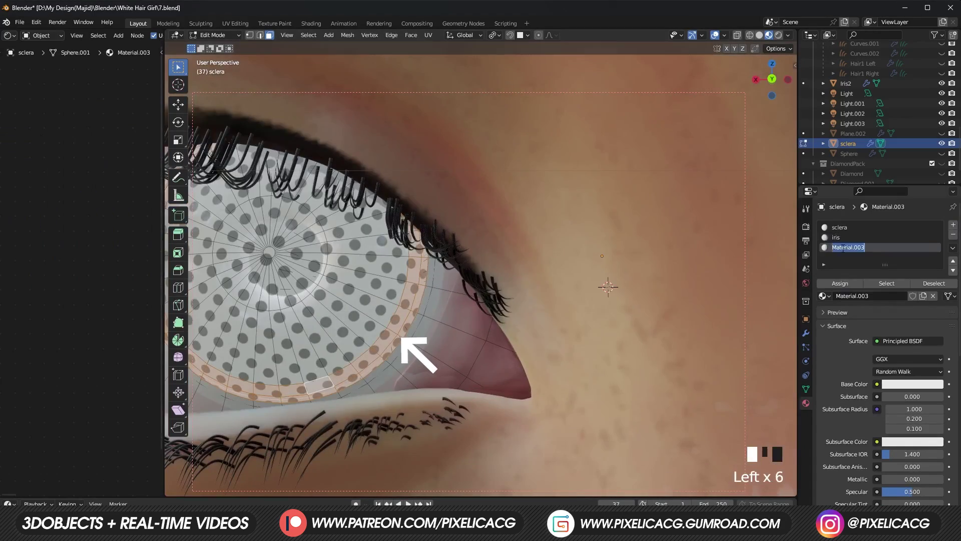
scroll(418, 354, down, 8)
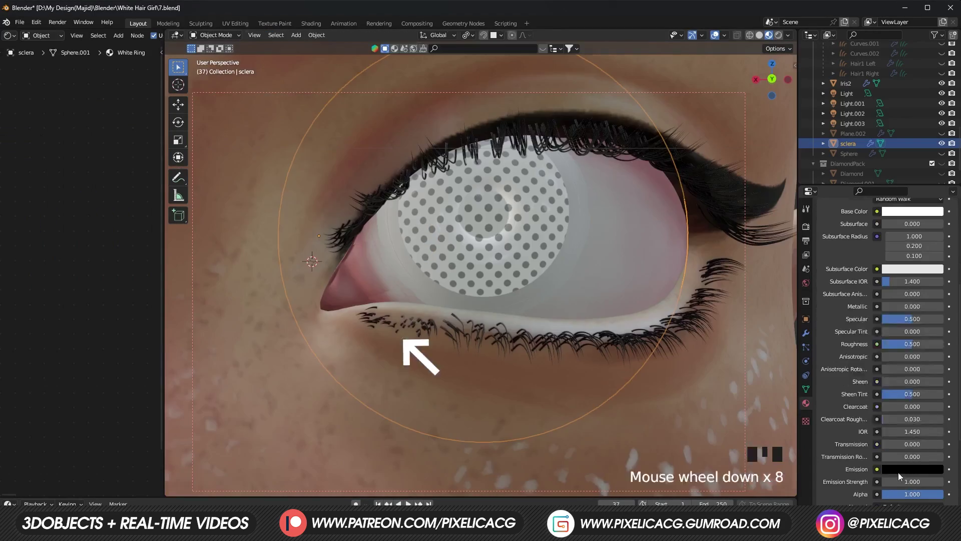
click(912, 469)
Step: Give the ring material a white emission colour and check the glow in rendered shading
key(z)
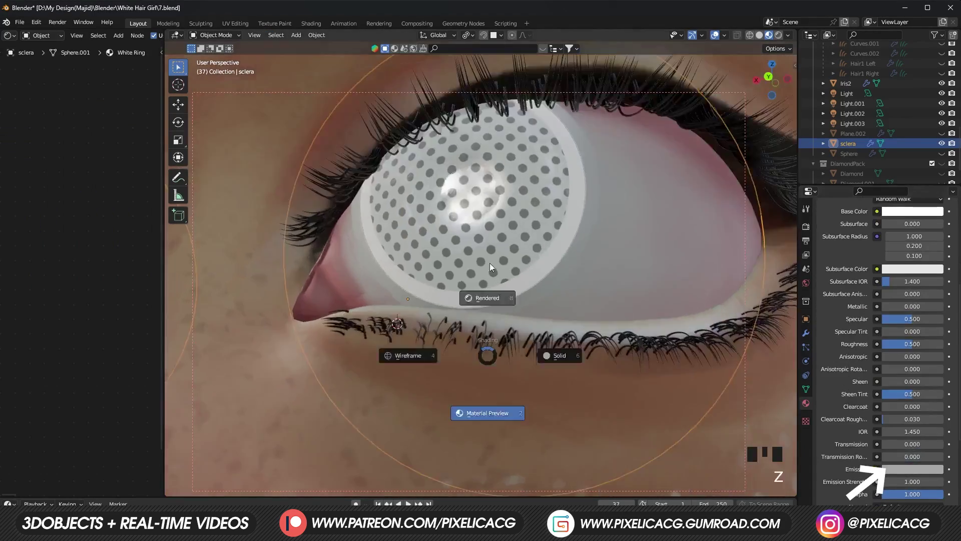
click(491, 268)
scroll(521, 350, up, 2)
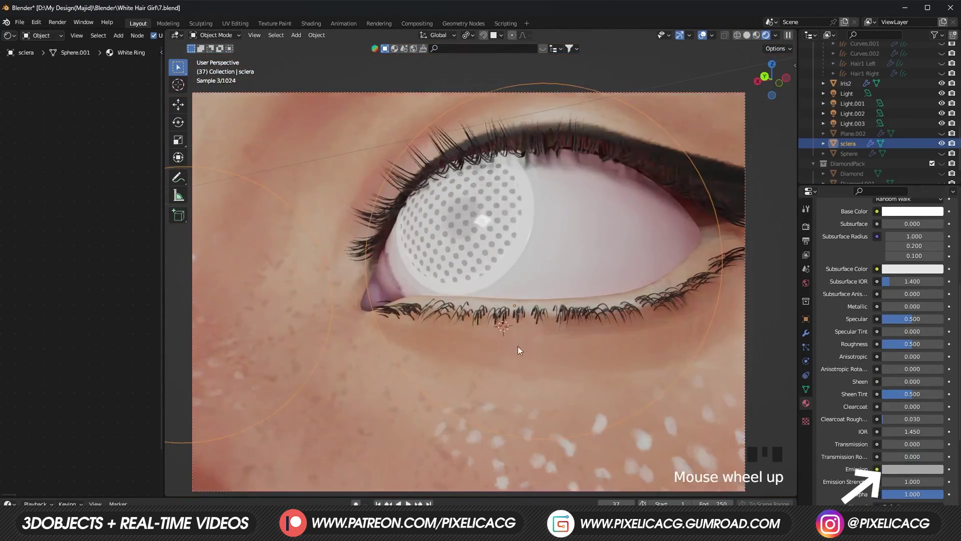
click(912, 469)
mouse_move(510, 356)
middle_down()
mouse_move(528, 349)
mouse_move(494, 352)
middle_up()
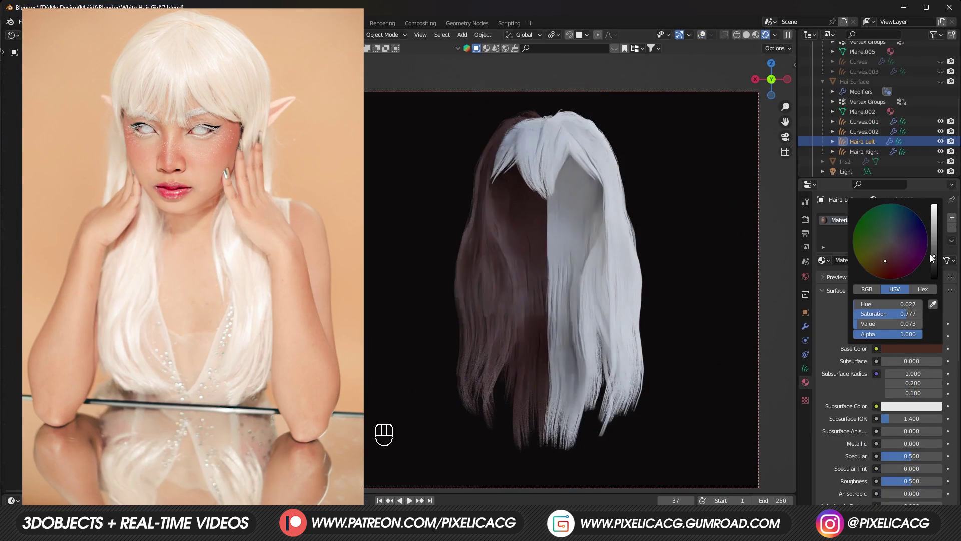
mouse_move(934, 220)
mouse_down()
mouse_move(931, 249)
mouse_move(932, 211)
mouse_up()
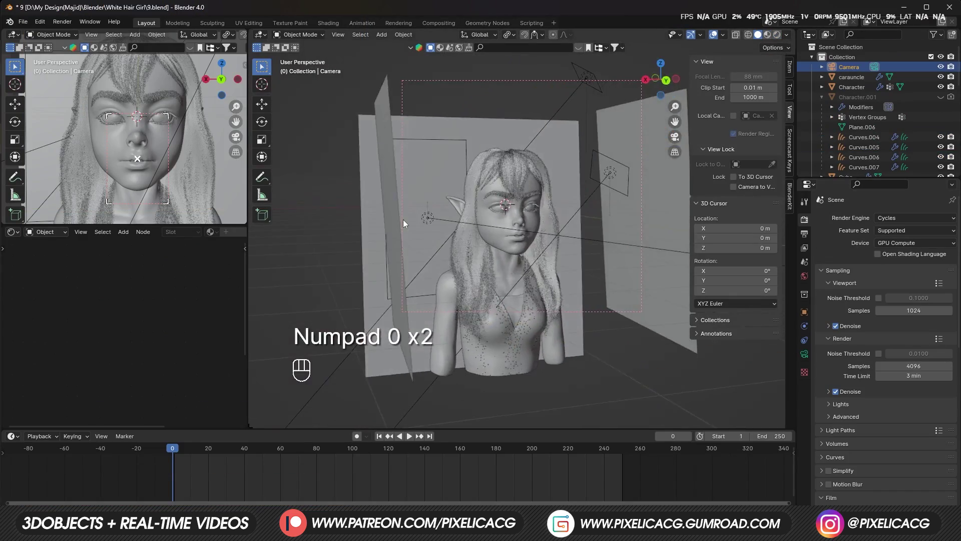
Step: Frame the face through the scene camera and keyframe its location, rotation and scale
key(KP_0)
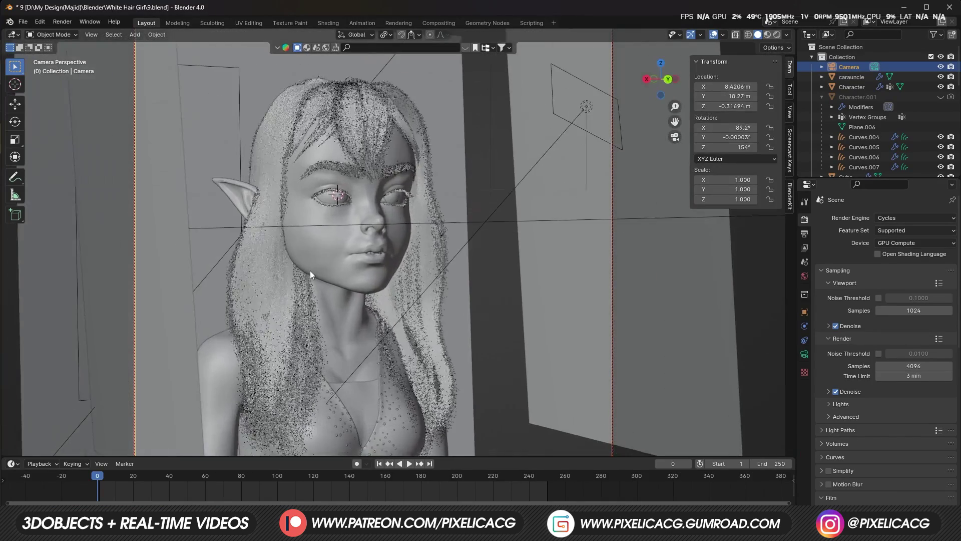
mouse_move(310, 270)
middle_down()
mouse_move(319, 257)
mouse_move(312, 266)
middle_up()
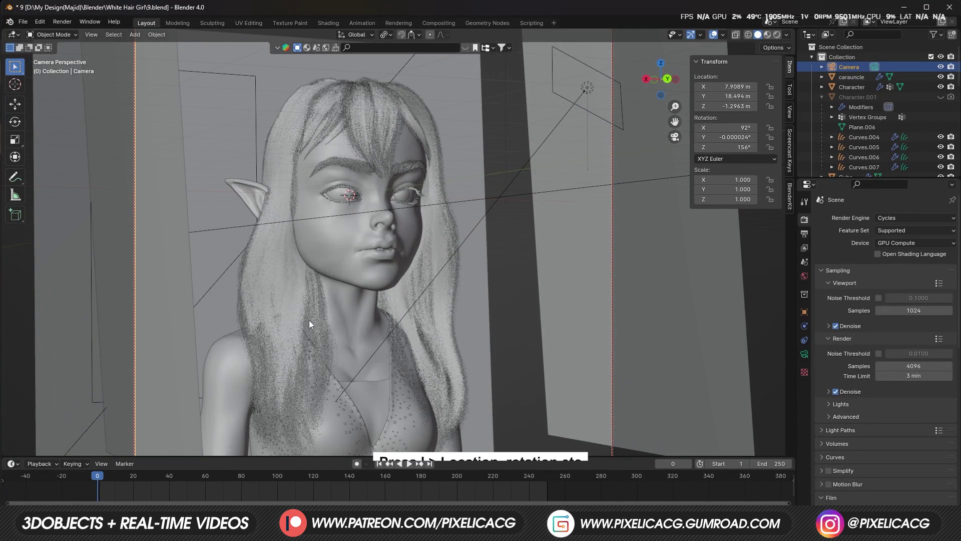
key(i)
click(300, 335)
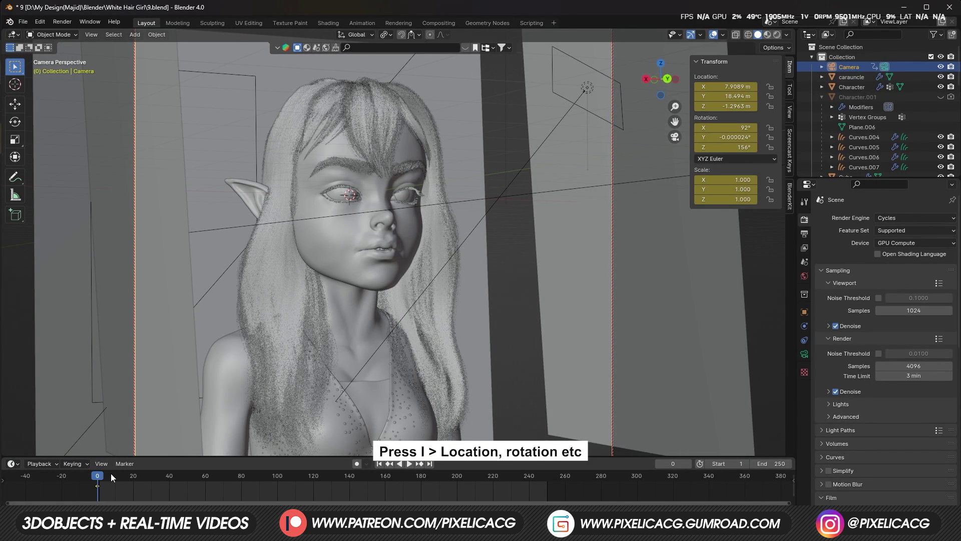
key(space)
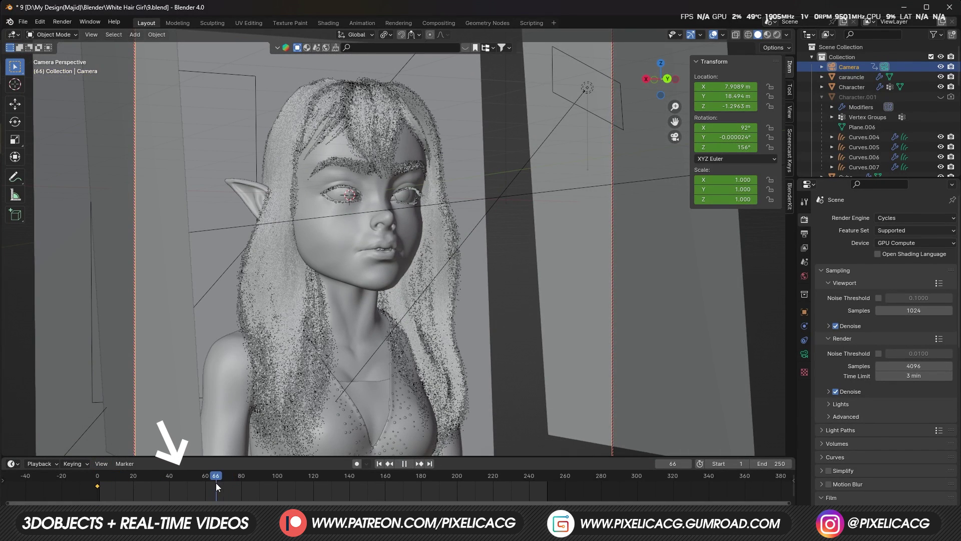
key(Escape)
Step: Keyframe a frontal camera pose at frame 50 and a final pose at frame 100
middle_drag(388, 323, 368, 323)
key(i)
click(368, 323)
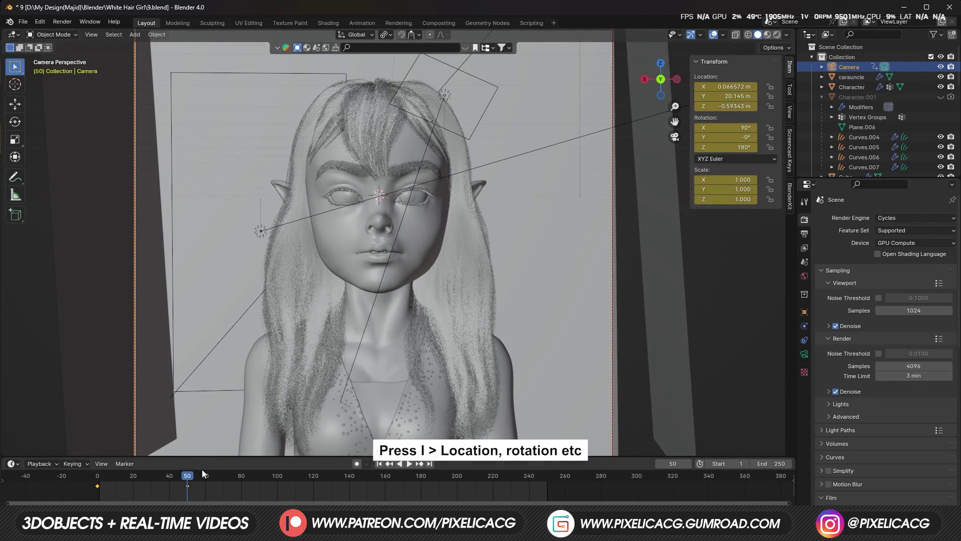
drag(202, 473, 277, 476)
middle_drag(358, 351, 339, 347)
key(i)
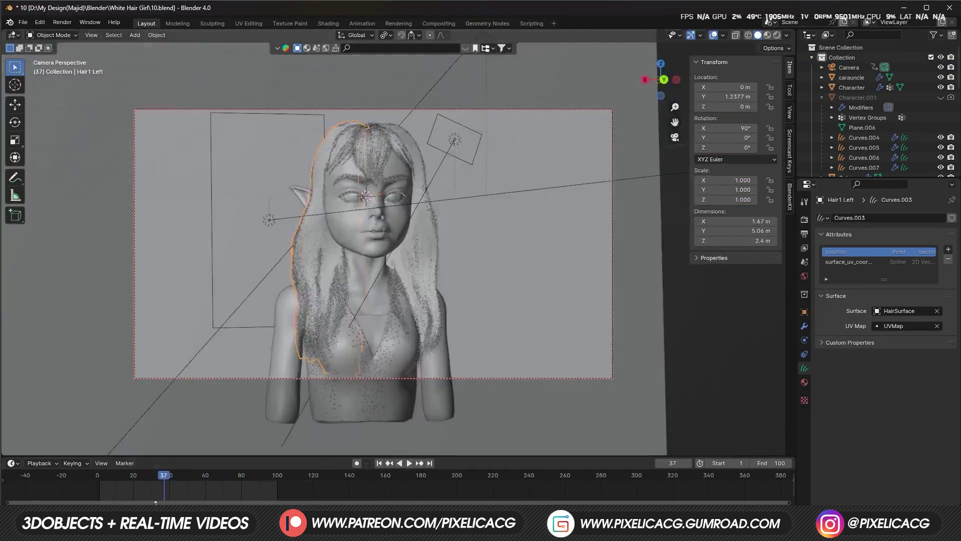
Step: Switch the timeline to the Graph Editor and add a Noise modifier to the camera curves
click(40, 463)
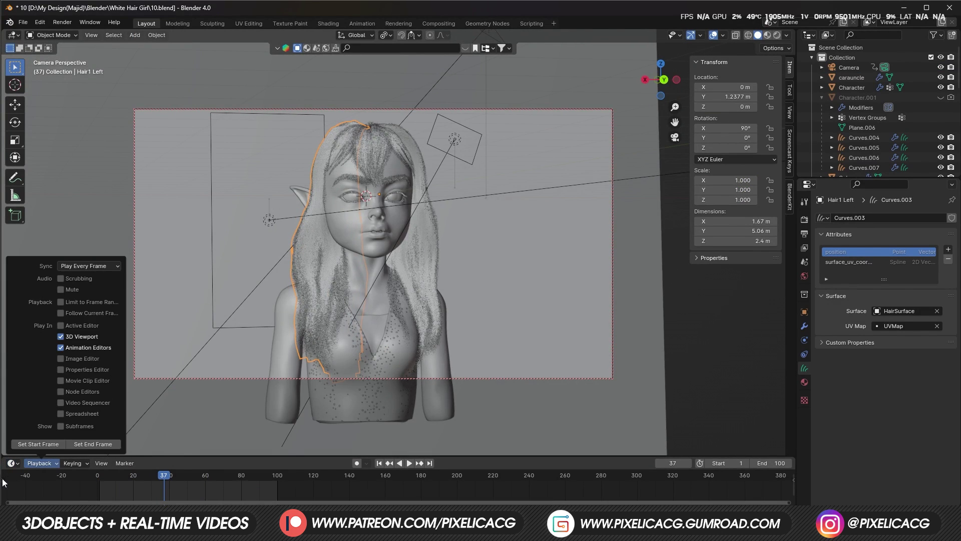
click(12, 463)
click(163, 389)
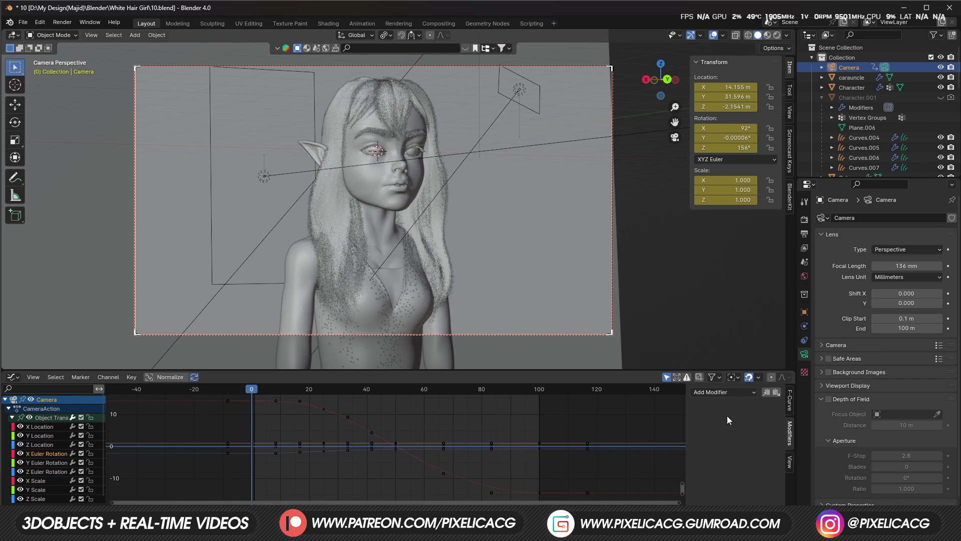
click(753, 392)
click(728, 446)
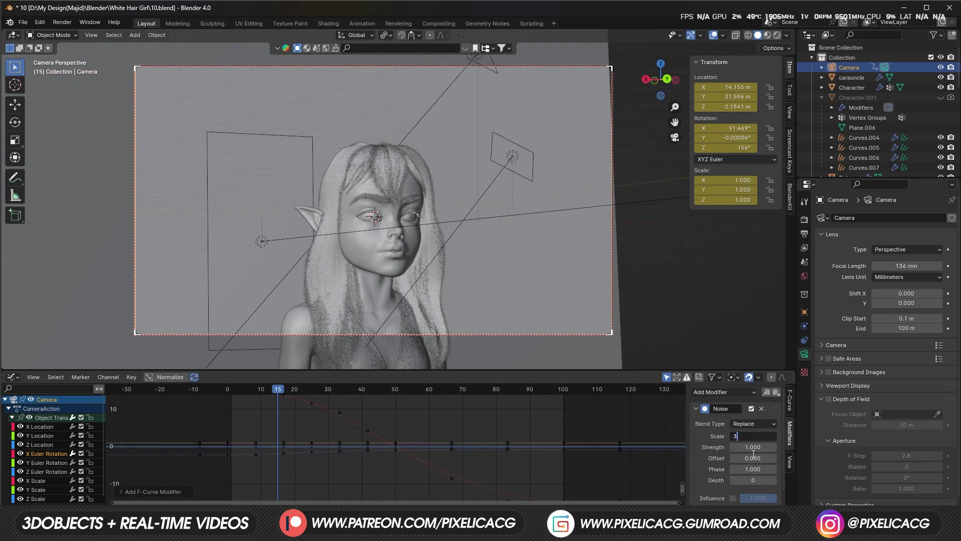
Step: Set the Noise scale to 10 and strength to 0.01, then preview the shake rendered
key(BackSpace)
text(10)
key(Tab)
text(0.01)
key(Return)
key(space)
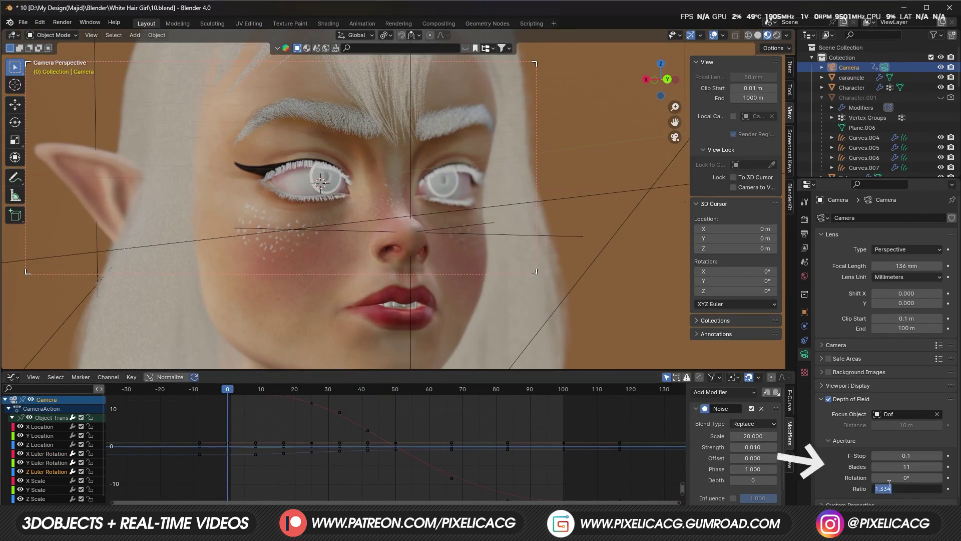
click(343, 68)
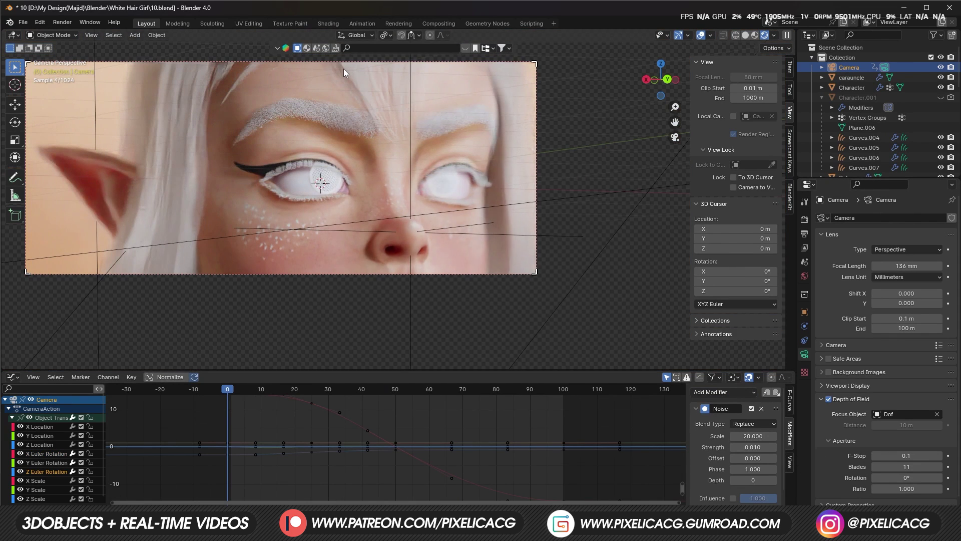